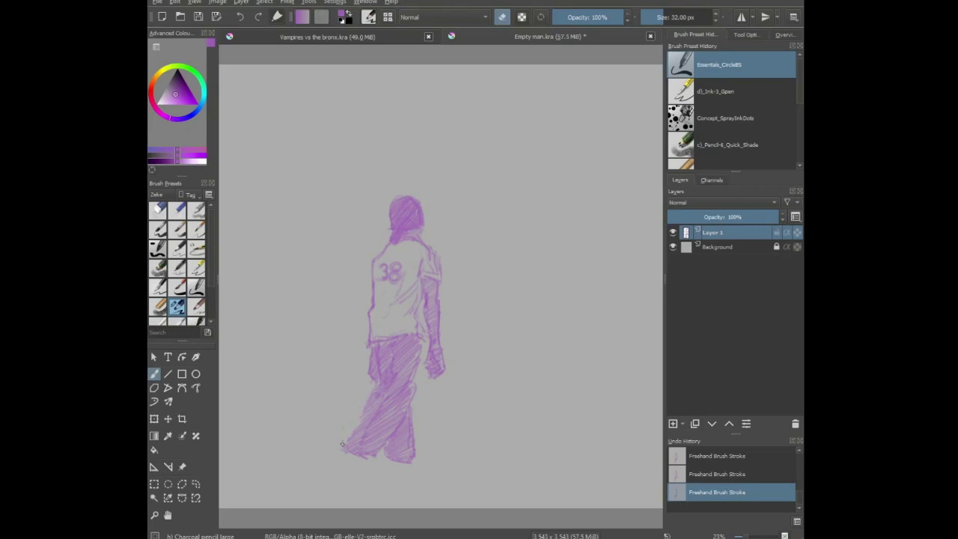
- Rework the figure's hatched trousers, start an outline for the front shoe and erase a gap between the legs
{"action": "left_click", "coordinate": [502, 17]}
{"action": "key", "text": "e"}
{"action": "left_click_drag", "start_coordinate": [420, 337], "coordinate": [427, 345]}
{"action": "mouse_move", "coordinate": [368, 397]}
{"action": "left_mouse_down"}
{"action": "mouse_move", "coordinate": [356, 430]}
{"action": "mouse_move", "coordinate": [370, 459]}
{"action": "left_mouse_up"}
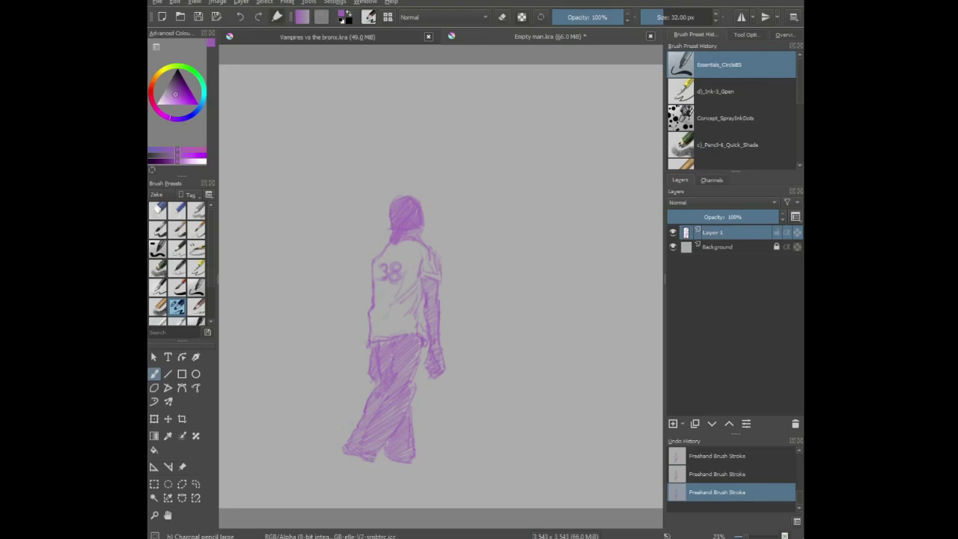
{"action": "left_click_drag", "start_coordinate": [375, 380], "coordinate": [372, 389]}
{"action": "left_click_drag", "start_coordinate": [385, 462], "coordinate": [390, 472]}
{"action": "left_click", "coordinate": [502, 17]}
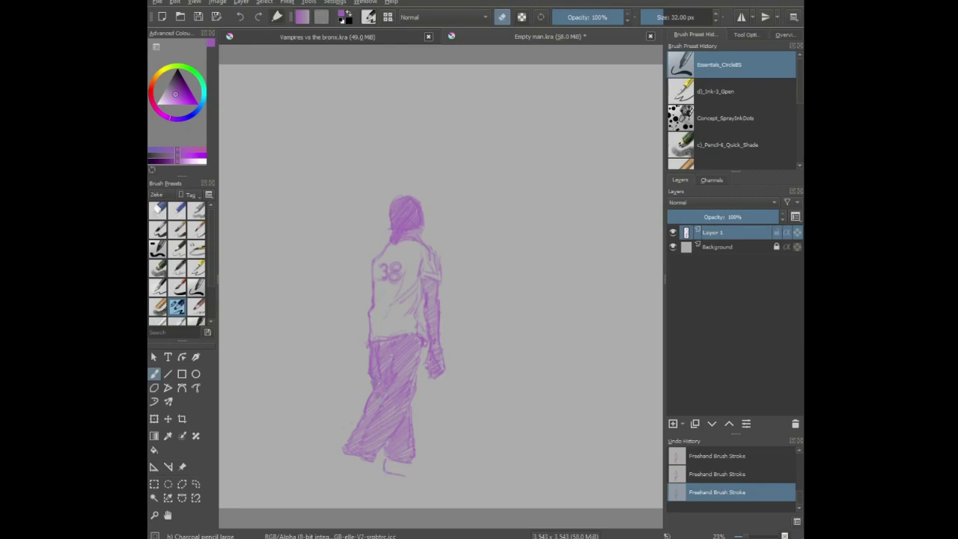
{"action": "mouse_move", "coordinate": [382, 396]}
{"action": "left_mouse_down"}
{"action": "mouse_move", "coordinate": [383, 453]}
{"action": "mouse_move", "coordinate": [406, 411]}
{"action": "left_mouse_up"}
{"action": "key", "text": "e"}
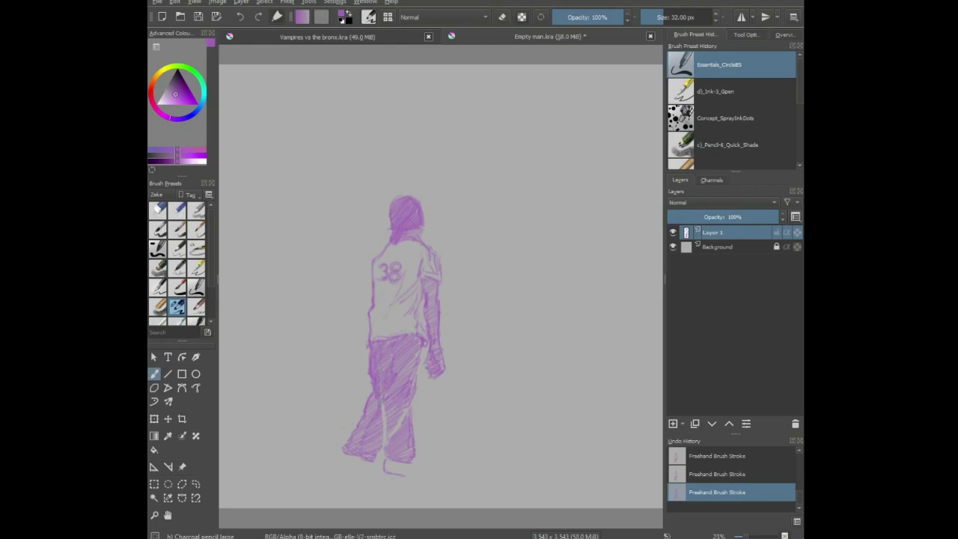
- Erase the figure's legs with Eraser_Circle and redraw longer hatched trousers and the front foot with Charcoal_pencil_large
{"action": "left_click", "coordinate": [158, 210]}
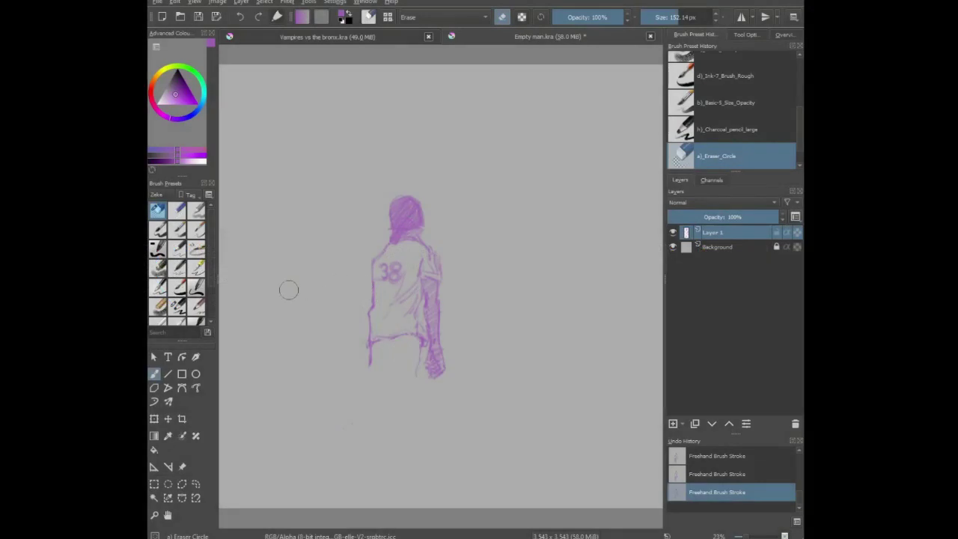
{"action": "left_click", "coordinate": [177, 306]}
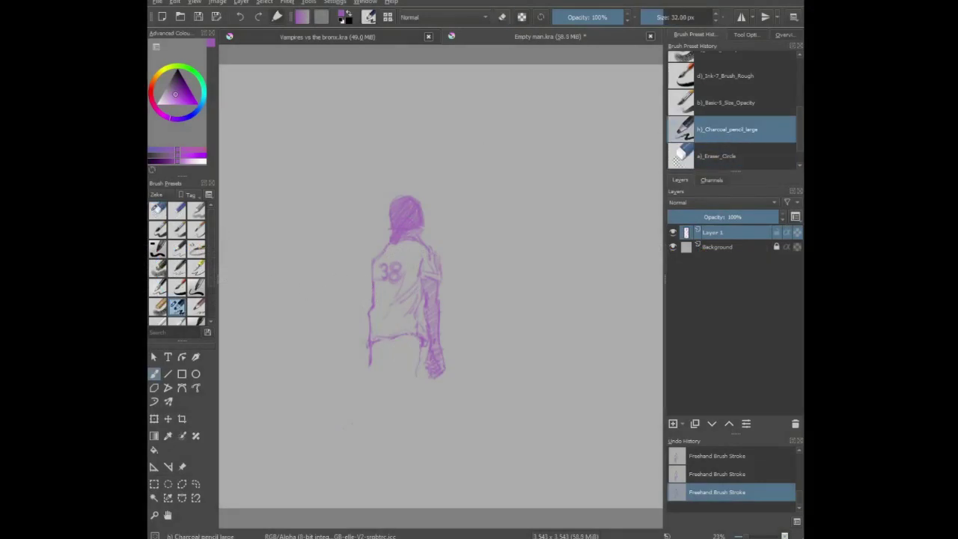
{"action": "left_click_drag", "start_coordinate": [421, 354], "coordinate": [414, 400]}
{"action": "mouse_move", "coordinate": [383, 345]}
{"action": "left_mouse_down"}
{"action": "mouse_move", "coordinate": [396, 369]}
{"action": "mouse_move", "coordinate": [395, 433]}
{"action": "left_mouse_up"}
{"action": "mouse_move", "coordinate": [414, 389]}
{"action": "left_mouse_down"}
{"action": "mouse_move", "coordinate": [412, 465]}
{"action": "mouse_move", "coordinate": [389, 468]}
{"action": "mouse_move", "coordinate": [381, 455]}
{"action": "mouse_move", "coordinate": [390, 467]}
{"action": "left_mouse_up"}
{"action": "left_click_drag", "start_coordinate": [384, 435], "coordinate": [378, 451]}
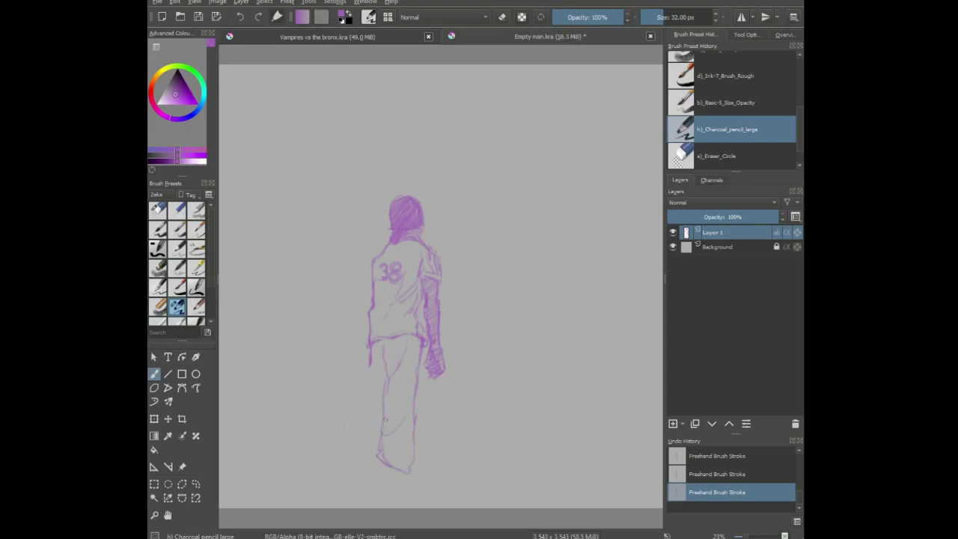
{"action": "mouse_move", "coordinate": [371, 366]}
{"action": "left_mouse_down"}
{"action": "mouse_move", "coordinate": [347, 446]}
{"action": "mouse_move", "coordinate": [357, 463]}
{"action": "mouse_move", "coordinate": [378, 460]}
{"action": "mouse_move", "coordinate": [346, 445]}
{"action": "mouse_move", "coordinate": [362, 456]}
{"action": "mouse_move", "coordinate": [374, 448]}
{"action": "mouse_move", "coordinate": [353, 446]}
{"action": "mouse_move", "coordinate": [379, 439]}
{"action": "mouse_move", "coordinate": [366, 444]}
{"action": "mouse_move", "coordinate": [375, 431]}
{"action": "mouse_move", "coordinate": [360, 427]}
{"action": "mouse_move", "coordinate": [378, 417]}
{"action": "mouse_move", "coordinate": [360, 420]}
{"action": "mouse_move", "coordinate": [382, 405]}
{"action": "mouse_move", "coordinate": [363, 397]}
{"action": "mouse_move", "coordinate": [388, 374]}
{"action": "mouse_move", "coordinate": [370, 382]}
{"action": "mouse_move", "coordinate": [384, 340]}
{"action": "mouse_move", "coordinate": [373, 357]}
{"action": "mouse_move", "coordinate": [403, 339]}
{"action": "mouse_move", "coordinate": [385, 410]}
{"action": "mouse_move", "coordinate": [397, 404]}
{"action": "mouse_move", "coordinate": [389, 434]}
{"action": "mouse_move", "coordinate": [407, 472]}
{"action": "mouse_move", "coordinate": [372, 478]}
{"action": "mouse_move", "coordinate": [399, 488]}
{"action": "mouse_move", "coordinate": [377, 470]}
{"action": "mouse_move", "coordinate": [398, 488]}
{"action": "mouse_move", "coordinate": [396, 477]}
{"action": "mouse_move", "coordinate": [412, 479]}
{"action": "mouse_move", "coordinate": [432, 494]}
{"action": "mouse_move", "coordinate": [404, 494]}
{"action": "left_mouse_up"}
{"action": "key", "text": "ctrl+z"}
{"action": "key", "text": "ctrl+z"}
{"action": "key", "text": "ctrl+z"}
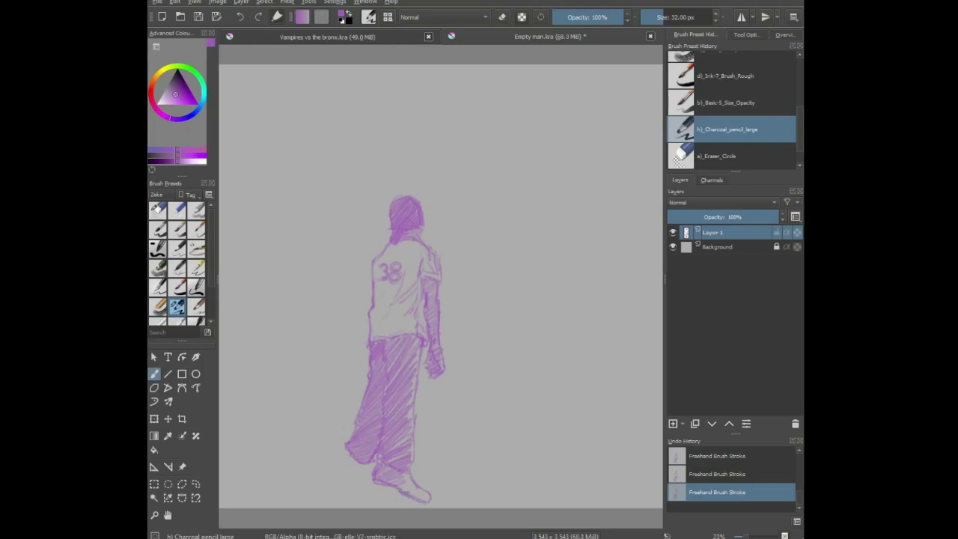
- Shade the front shoe, sketch the rear shoe under the trouser cuff and trim the front shoe's edge with Eraser_Circle
{"action": "left_click_drag", "start_coordinate": [426, 495], "coordinate": [403, 477]}
{"action": "mouse_move", "coordinate": [339, 462]}
{"action": "left_mouse_down"}
{"action": "mouse_move", "coordinate": [373, 490]}
{"action": "mouse_move", "coordinate": [362, 467]}
{"action": "mouse_move", "coordinate": [361, 479]}
{"action": "mouse_move", "coordinate": [340, 459]}
{"action": "left_mouse_up"}
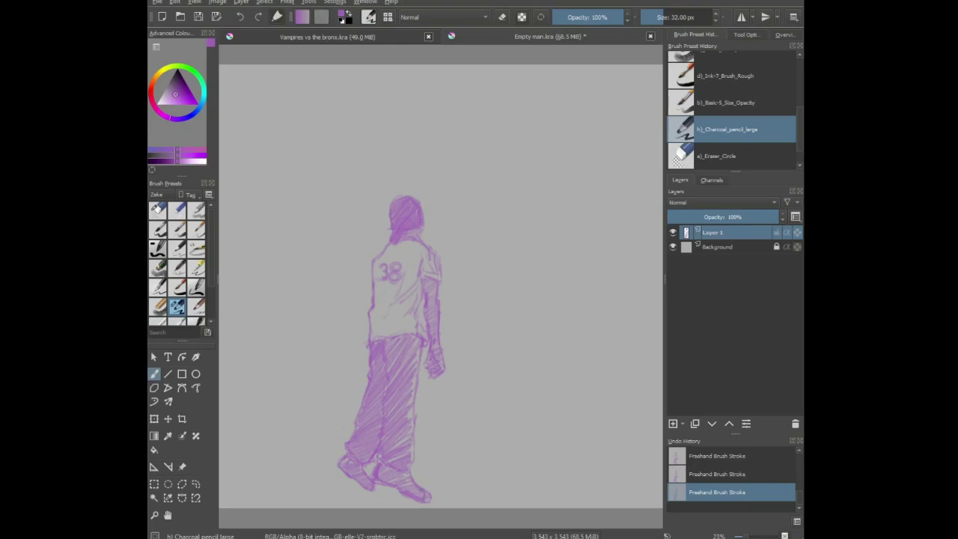
{"action": "key", "text": "slash"}
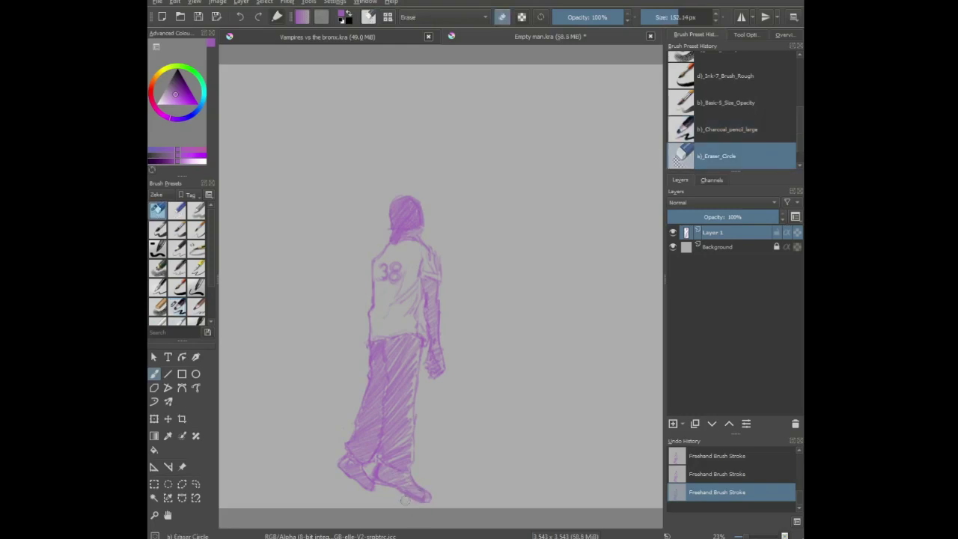
{"action": "left_click_drag", "start_coordinate": [422, 508], "coordinate": [431, 484]}
{"action": "key", "text": "slash"}
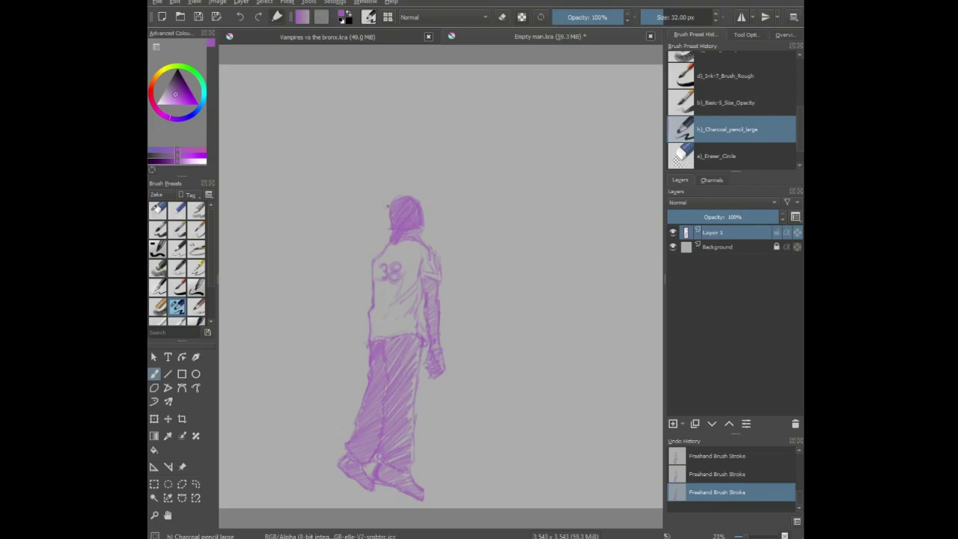
- Sketch a second head with dark shaded hair pressed against the first figure's head, erasing and redrawing its face outline
{"action": "mouse_move", "coordinate": [381, 212]}
{"action": "left_mouse_down"}
{"action": "mouse_move", "coordinate": [371, 217]}
{"action": "mouse_move", "coordinate": [379, 215]}
{"action": "mouse_move", "coordinate": [380, 238]}
{"action": "left_mouse_up"}
{"action": "mouse_move", "coordinate": [367, 210]}
{"action": "left_mouse_down"}
{"action": "mouse_move", "coordinate": [365, 220]}
{"action": "mouse_move", "coordinate": [373, 217]}
{"action": "mouse_move", "coordinate": [367, 206]}
{"action": "left_mouse_up"}
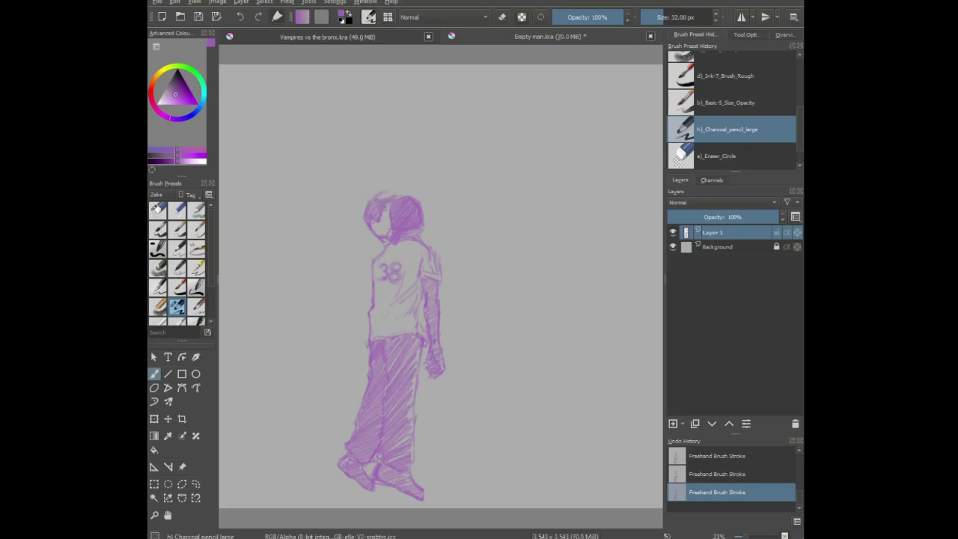
{"action": "left_click_drag", "start_coordinate": [390, 194], "coordinate": [378, 196]}
{"action": "key", "text": "e"}
{"action": "key", "text": "e"}
{"action": "left_click_drag", "start_coordinate": [379, 199], "coordinate": [391, 204]}
{"action": "left_click", "coordinate": [502, 17]}
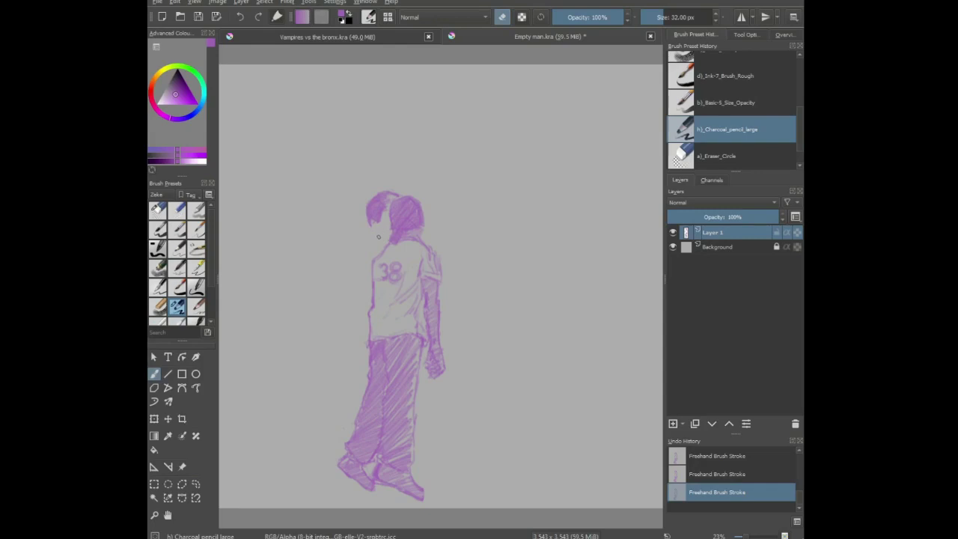
{"action": "mouse_move", "coordinate": [379, 237]}
{"action": "left_mouse_down"}
{"action": "mouse_move", "coordinate": [367, 210]}
{"action": "mouse_move", "coordinate": [381, 193]}
{"action": "left_mouse_up"}
{"action": "key", "text": "e"}
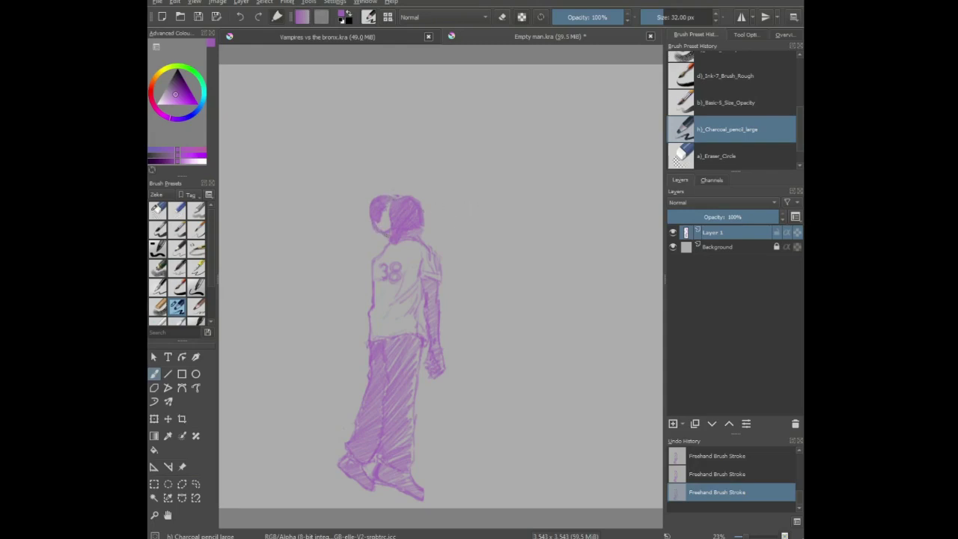
{"action": "mouse_move", "coordinate": [446, 201]}
{"action": "left_mouse_down"}
{"action": "mouse_move", "coordinate": [440, 248]}
{"action": "mouse_move", "coordinate": [445, 201]}
{"action": "mouse_move", "coordinate": [444, 233]}
{"action": "mouse_move", "coordinate": [432, 239]}
{"action": "mouse_move", "coordinate": [431, 226]}
{"action": "mouse_move", "coordinate": [451, 212]}
{"action": "mouse_move", "coordinate": [426, 223]}
{"action": "left_mouse_up"}
{"action": "mouse_move", "coordinate": [444, 205]}
{"action": "left_mouse_down"}
{"action": "mouse_move", "coordinate": [425, 215]}
{"action": "mouse_move", "coordinate": [477, 219]}
{"action": "mouse_move", "coordinate": [473, 253]}
{"action": "left_mouse_up"}
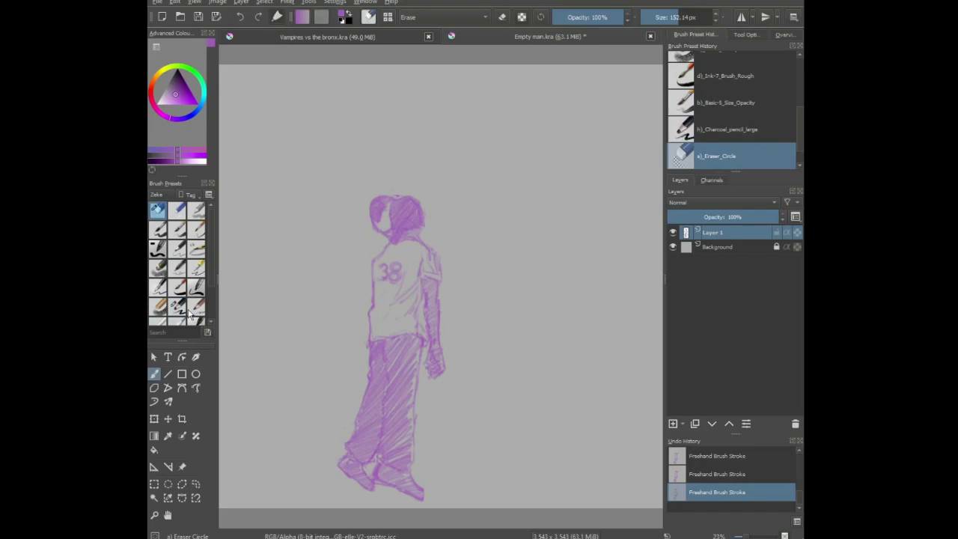
{"action": "left_click", "coordinate": [178, 307]}
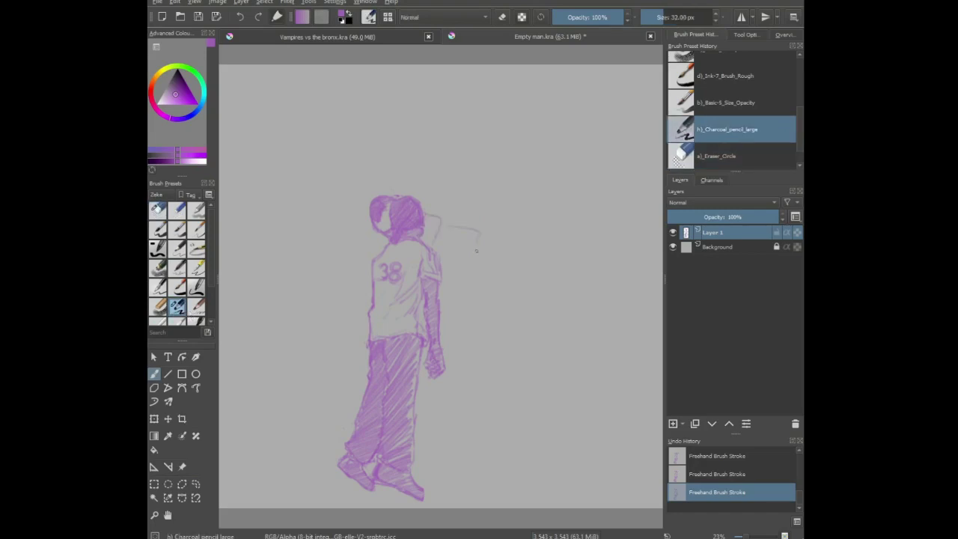
{"action": "left_click_drag", "start_coordinate": [477, 250], "coordinate": [447, 315]}
{"action": "key", "text": "ctrl+z"}
{"action": "key", "text": "ctrl+z"}
{"action": "key", "text": "ctrl+z"}
{"action": "mouse_move", "coordinate": [447, 225]}
{"action": "left_mouse_down"}
{"action": "mouse_move", "coordinate": [479, 235]}
{"action": "mouse_move", "coordinate": [466, 232]}
{"action": "left_mouse_up"}
{"action": "key", "text": "ctrl+z"}
{"action": "key", "text": "ctrl+z"}
- Outline and hatch the second figure's hunched shoulder and upper arm behind the jersey figure
{"action": "left_click_drag", "start_coordinate": [483, 290], "coordinate": [472, 306]}
{"action": "mouse_move", "coordinate": [449, 260]}
{"action": "left_mouse_down"}
{"action": "mouse_move", "coordinate": [479, 279]}
{"action": "mouse_move", "coordinate": [445, 282]}
{"action": "left_mouse_up"}
{"action": "left_click_drag", "start_coordinate": [433, 220], "coordinate": [429, 225]}
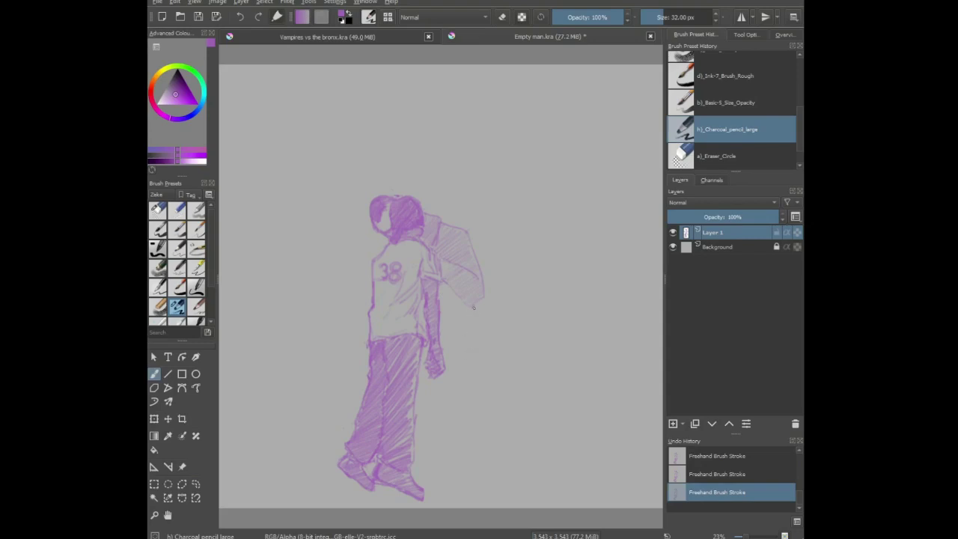
- Draw the second figure's long coat down to the calves and fill it with diagonal hatching around the jersey figure's arm
{"action": "mouse_move", "coordinate": [473, 307]}
{"action": "left_mouse_down"}
{"action": "mouse_move", "coordinate": [476, 447]}
{"action": "mouse_move", "coordinate": [433, 448]}
{"action": "mouse_move", "coordinate": [418, 423]}
{"action": "left_mouse_up"}
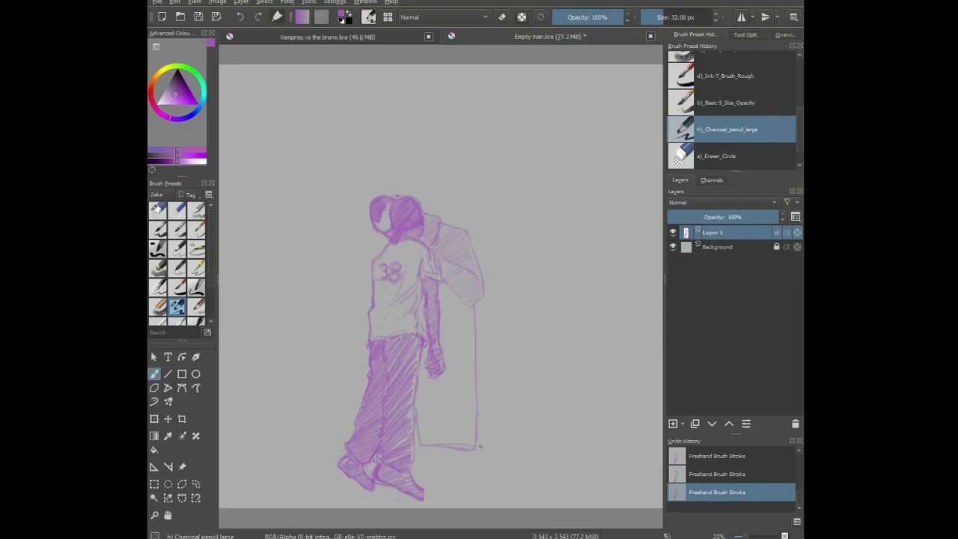
{"action": "left_click_drag", "start_coordinate": [477, 302], "coordinate": [480, 445]}
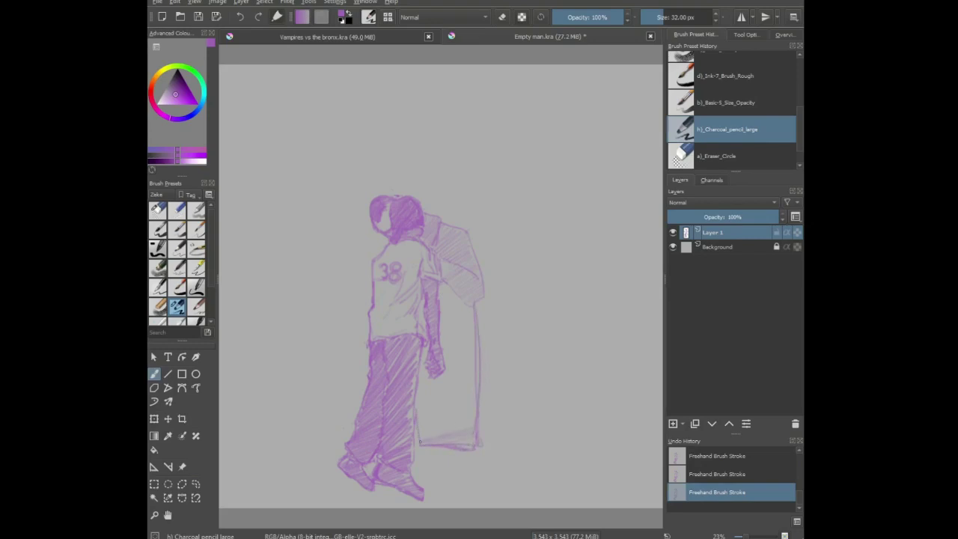
{"action": "left_click_drag", "start_coordinate": [426, 433], "coordinate": [436, 435]}
{"action": "mouse_move", "coordinate": [463, 381]}
{"action": "left_mouse_down"}
{"action": "mouse_move", "coordinate": [427, 398]}
{"action": "mouse_move", "coordinate": [423, 378]}
{"action": "left_mouse_up"}
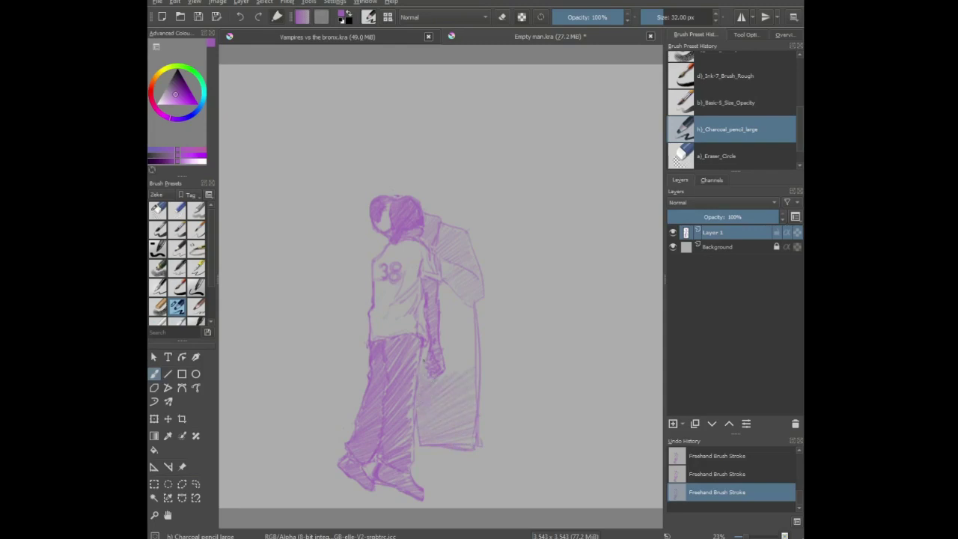
{"action": "mouse_move", "coordinate": [465, 346]}
{"action": "left_mouse_down"}
{"action": "mouse_move", "coordinate": [447, 366]}
{"action": "mouse_move", "coordinate": [442, 357]}
{"action": "left_mouse_up"}
{"action": "mouse_move", "coordinate": [469, 316]}
{"action": "left_mouse_down"}
{"action": "mouse_move", "coordinate": [443, 349]}
{"action": "mouse_move", "coordinate": [440, 334]}
{"action": "left_mouse_up"}
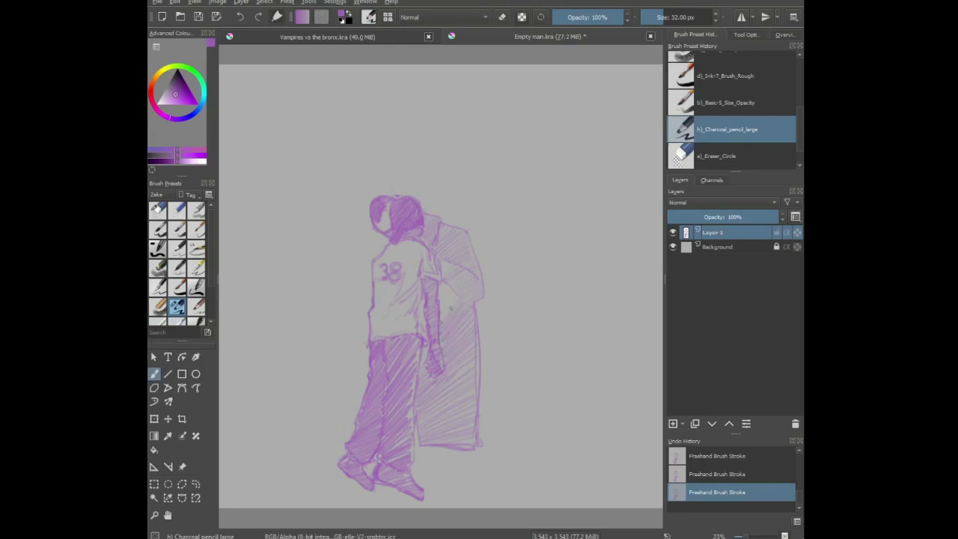
{"action": "mouse_move", "coordinate": [462, 294]}
{"action": "left_mouse_down"}
{"action": "mouse_move", "coordinate": [441, 324]}
{"action": "mouse_move", "coordinate": [440, 293]}
{"action": "left_mouse_up"}
{"action": "left_click_drag", "start_coordinate": [427, 353], "coordinate": [422, 363]}
- Shorten the coat by erasing its lowest strip and drawing a new hem slightly higher
{"action": "left_click", "coordinate": [502, 16]}
{"action": "mouse_move", "coordinate": [420, 441]}
{"action": "left_mouse_down"}
{"action": "mouse_move", "coordinate": [444, 437]}
{"action": "mouse_move", "coordinate": [432, 436]}
{"action": "mouse_move", "coordinate": [473, 431]}
{"action": "mouse_move", "coordinate": [419, 443]}
{"action": "mouse_move", "coordinate": [464, 437]}
{"action": "mouse_move", "coordinate": [475, 442]}
{"action": "mouse_move", "coordinate": [427, 446]}
{"action": "mouse_move", "coordinate": [477, 448]}
{"action": "left_mouse_up"}
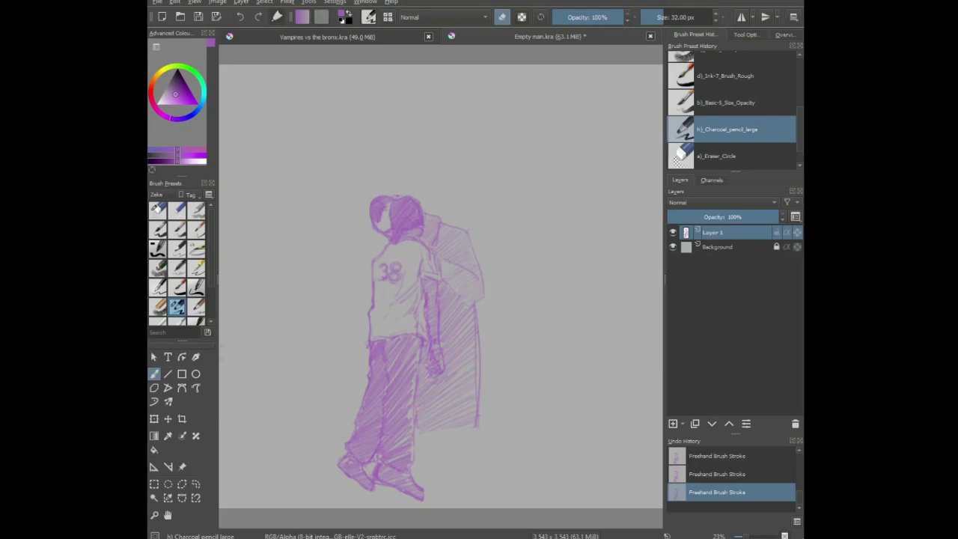
{"action": "key", "text": "e"}
{"action": "left_click_drag", "start_coordinate": [416, 434], "coordinate": [480, 425]}
- Sketch the second figure's two hatched legs and shoes below the coat hem
{"action": "mouse_move", "coordinate": [431, 453]}
{"action": "left_mouse_down"}
{"action": "mouse_move", "coordinate": [439, 480]}
{"action": "mouse_move", "coordinate": [426, 440]}
{"action": "mouse_move", "coordinate": [431, 476]}
{"action": "mouse_move", "coordinate": [448, 436]}
{"action": "mouse_move", "coordinate": [439, 485]}
{"action": "mouse_move", "coordinate": [449, 487]}
{"action": "mouse_move", "coordinate": [427, 491]}
{"action": "mouse_move", "coordinate": [429, 471]}
{"action": "mouse_move", "coordinate": [439, 480]}
{"action": "mouse_move", "coordinate": [434, 449]}
{"action": "left_mouse_up"}
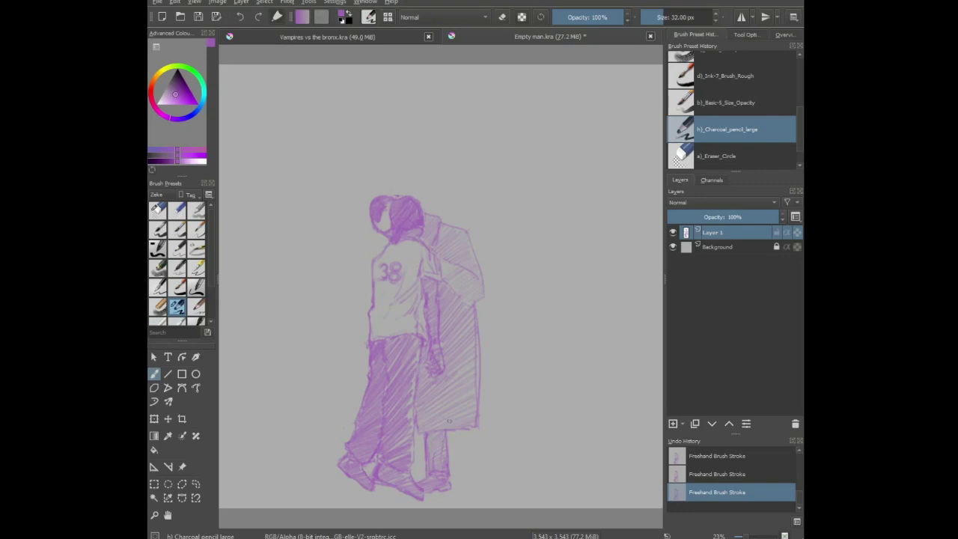
{"action": "left_click_drag", "start_coordinate": [456, 434], "coordinate": [468, 477]}
{"action": "mouse_move", "coordinate": [479, 426]}
{"action": "left_mouse_down"}
{"action": "mouse_move", "coordinate": [489, 479]}
{"action": "mouse_move", "coordinate": [469, 473]}
{"action": "mouse_move", "coordinate": [473, 437]}
{"action": "mouse_move", "coordinate": [464, 431]}
{"action": "mouse_move", "coordinate": [458, 437]}
{"action": "mouse_move", "coordinate": [486, 476]}
{"action": "mouse_move", "coordinate": [470, 482]}
{"action": "mouse_move", "coordinate": [486, 481]}
{"action": "mouse_move", "coordinate": [446, 501]}
{"action": "mouse_move", "coordinate": [468, 502]}
{"action": "mouse_move", "coordinate": [490, 486]}
{"action": "mouse_move", "coordinate": [456, 498]}
{"action": "left_mouse_up"}
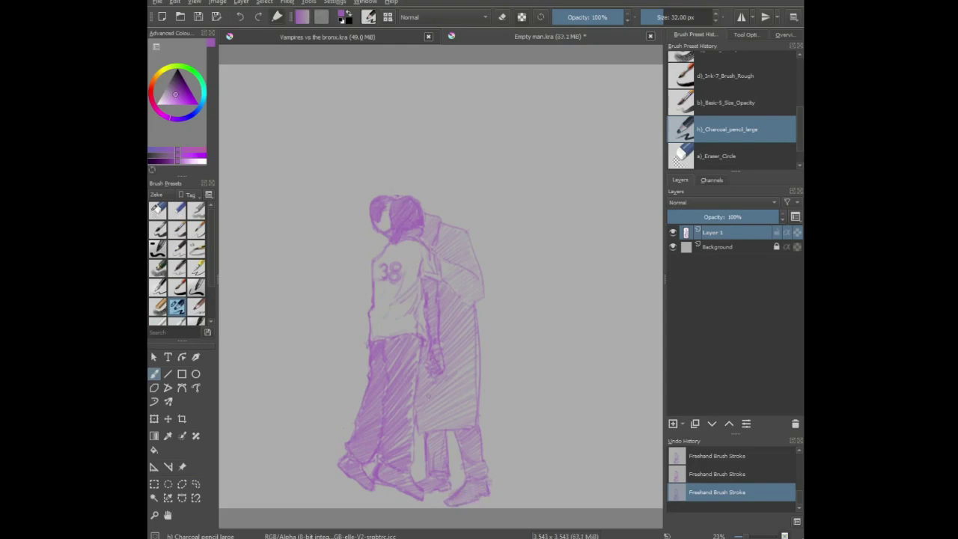
- Erase the front figure's jersey and legs with Eraser_Circle, then outline a wider jersey with Charcoal_pencil_large
{"action": "left_click_drag", "start_coordinate": [380, 251], "coordinate": [379, 258]}
{"action": "left_click", "coordinate": [173, 212]}
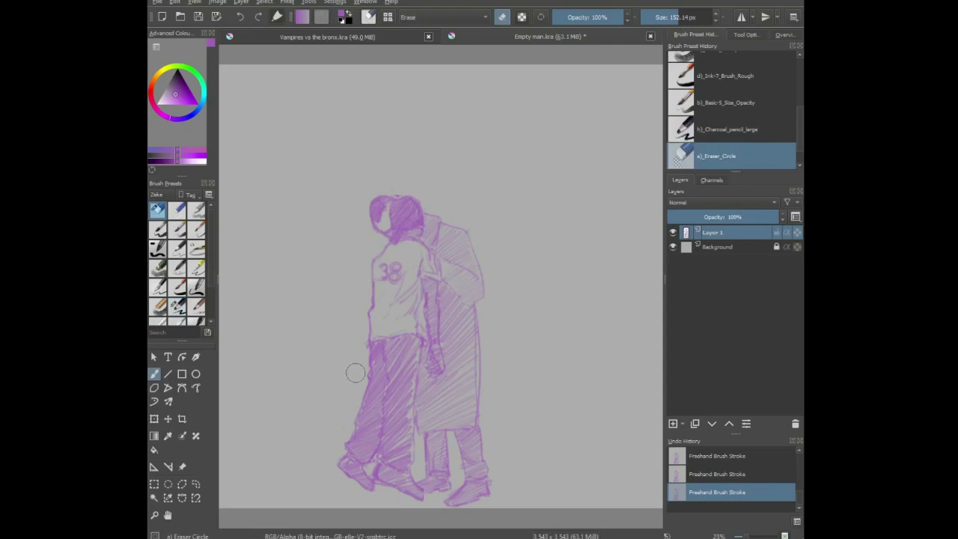
{"action": "mouse_move", "coordinate": [366, 359]}
{"action": "left_mouse_down"}
{"action": "mouse_move", "coordinate": [338, 284]}
{"action": "mouse_move", "coordinate": [385, 319]}
{"action": "mouse_move", "coordinate": [381, 422]}
{"action": "mouse_move", "coordinate": [400, 444]}
{"action": "mouse_move", "coordinate": [358, 428]}
{"action": "mouse_move", "coordinate": [357, 411]}
{"action": "mouse_move", "coordinate": [342, 425]}
{"action": "mouse_move", "coordinate": [341, 403]}
{"action": "mouse_move", "coordinate": [375, 379]}
{"action": "mouse_move", "coordinate": [328, 396]}
{"action": "mouse_move", "coordinate": [325, 385]}
{"action": "mouse_move", "coordinate": [378, 300]}
{"action": "mouse_move", "coordinate": [345, 315]}
{"action": "mouse_move", "coordinate": [371, 291]}
{"action": "mouse_move", "coordinate": [357, 283]}
{"action": "mouse_move", "coordinate": [380, 262]}
{"action": "mouse_move", "coordinate": [362, 270]}
{"action": "mouse_move", "coordinate": [369, 255]}
{"action": "mouse_move", "coordinate": [356, 231]}
{"action": "mouse_move", "coordinate": [369, 240]}
{"action": "mouse_move", "coordinate": [388, 198]}
{"action": "mouse_move", "coordinate": [376, 198]}
{"action": "mouse_move", "coordinate": [369, 137]}
{"action": "mouse_move", "coordinate": [361, 230]}
{"action": "mouse_move", "coordinate": [373, 214]}
{"action": "mouse_move", "coordinate": [358, 227]}
{"action": "mouse_move", "coordinate": [374, 206]}
{"action": "mouse_move", "coordinate": [373, 237]}
{"action": "mouse_move", "coordinate": [382, 220]}
{"action": "mouse_move", "coordinate": [350, 211]}
{"action": "mouse_move", "coordinate": [361, 198]}
{"action": "mouse_move", "coordinate": [345, 301]}
{"action": "left_mouse_up"}
{"action": "left_click", "coordinate": [177, 306]}
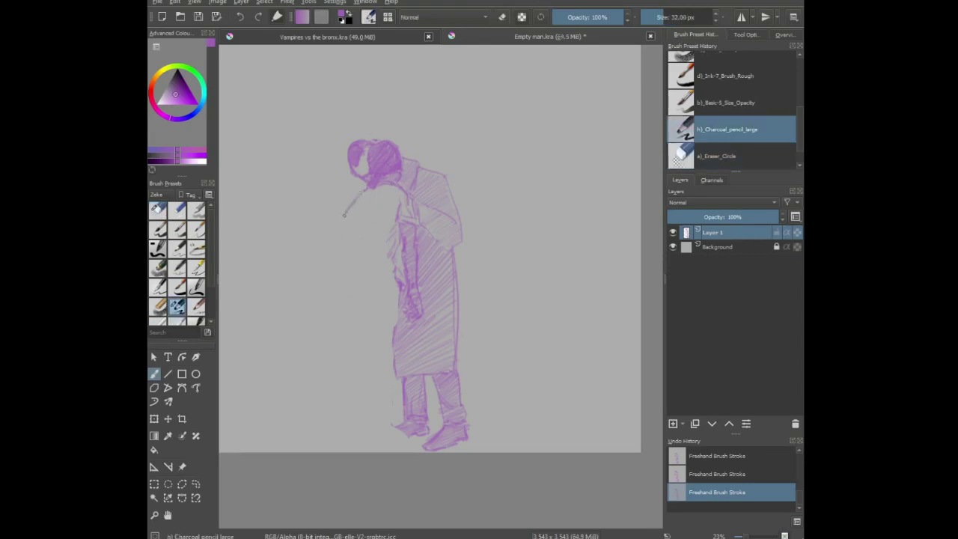
{"action": "mouse_move", "coordinate": [343, 215]}
{"action": "left_mouse_down"}
{"action": "mouse_move", "coordinate": [345, 333]}
{"action": "mouse_move", "coordinate": [396, 318]}
{"action": "mouse_move", "coordinate": [391, 269]}
{"action": "mouse_move", "coordinate": [392, 321]}
{"action": "left_mouse_up"}
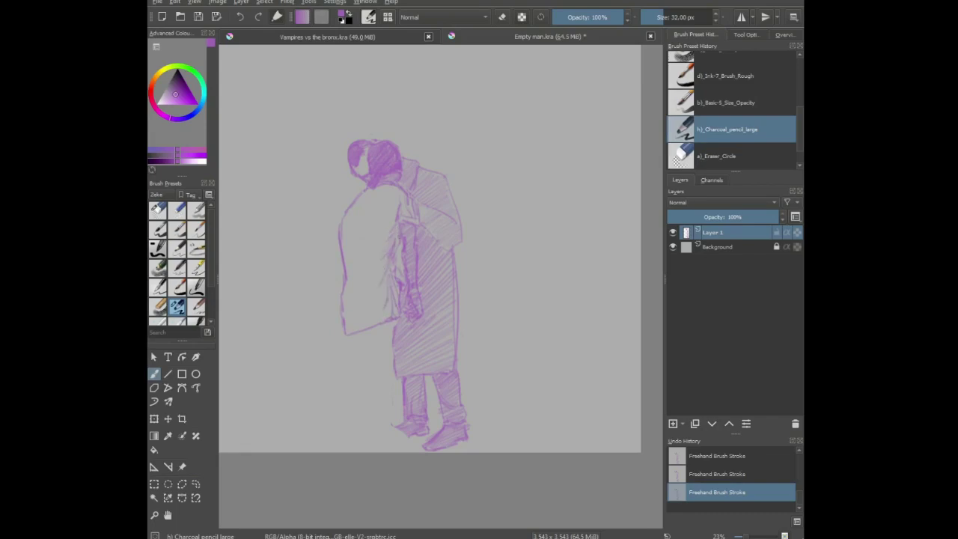
- Redraw the jersey's sleeve and side folds, then erase and reshape the edge of the arm beneath the sleeve
{"action": "mouse_move", "coordinate": [391, 227]}
{"action": "left_mouse_down"}
{"action": "mouse_move", "coordinate": [390, 206]}
{"action": "mouse_move", "coordinate": [402, 280]}
{"action": "left_mouse_up"}
{"action": "left_click", "coordinate": [501, 16]}
{"action": "left_click_drag", "start_coordinate": [405, 282], "coordinate": [397, 227]}
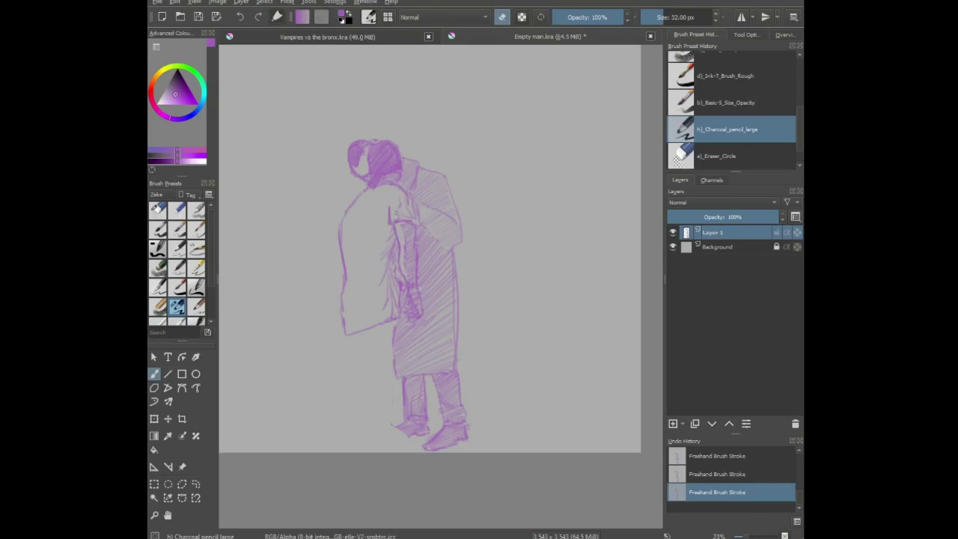
{"action": "left_click", "coordinate": [501, 16]}
{"action": "left_click_drag", "start_coordinate": [401, 244], "coordinate": [397, 222]}
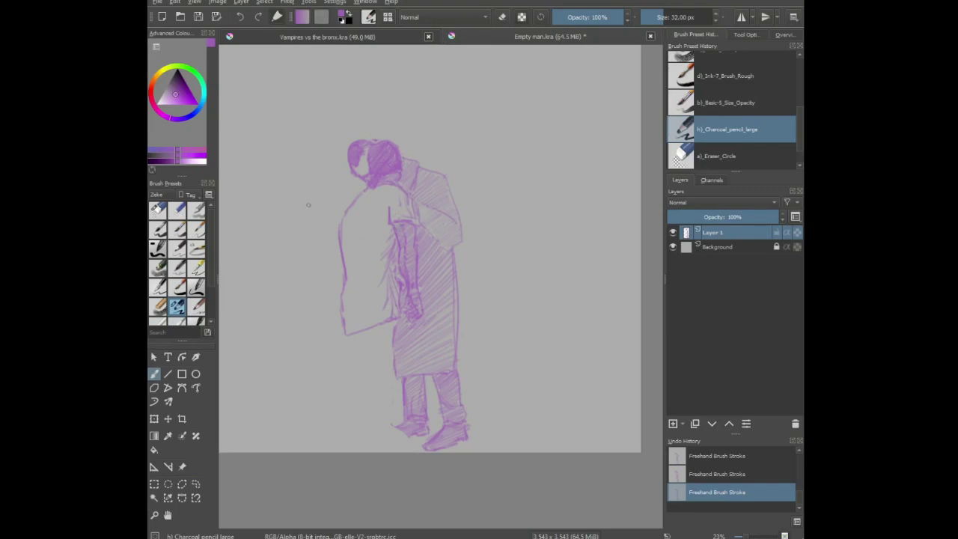
- Strengthen the jersey's outer back edge and add fold lines beneath the sleeve
{"action": "left_click_drag", "start_coordinate": [353, 217], "coordinate": [345, 289]}
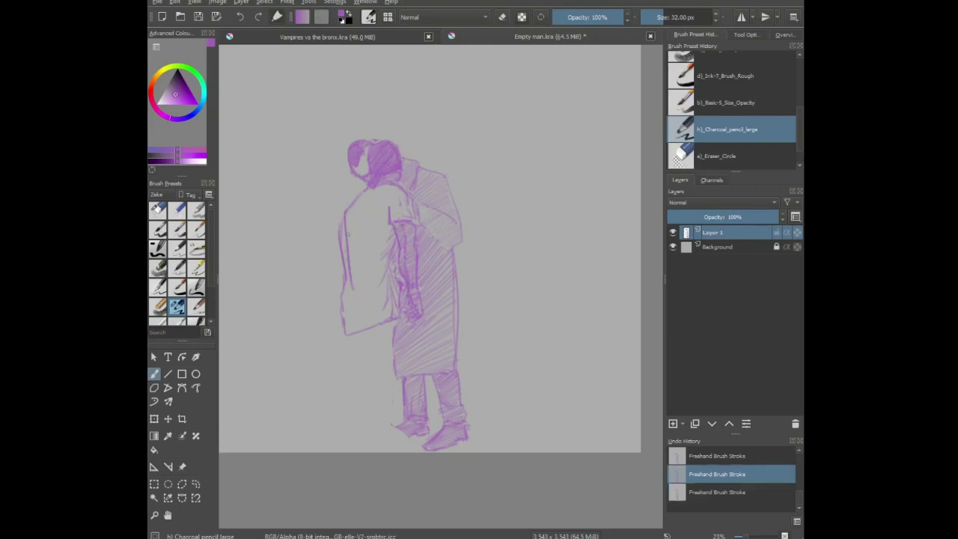
{"action": "key", "text": "ctrl+z"}
{"action": "left_click", "coordinate": [341, 222]}
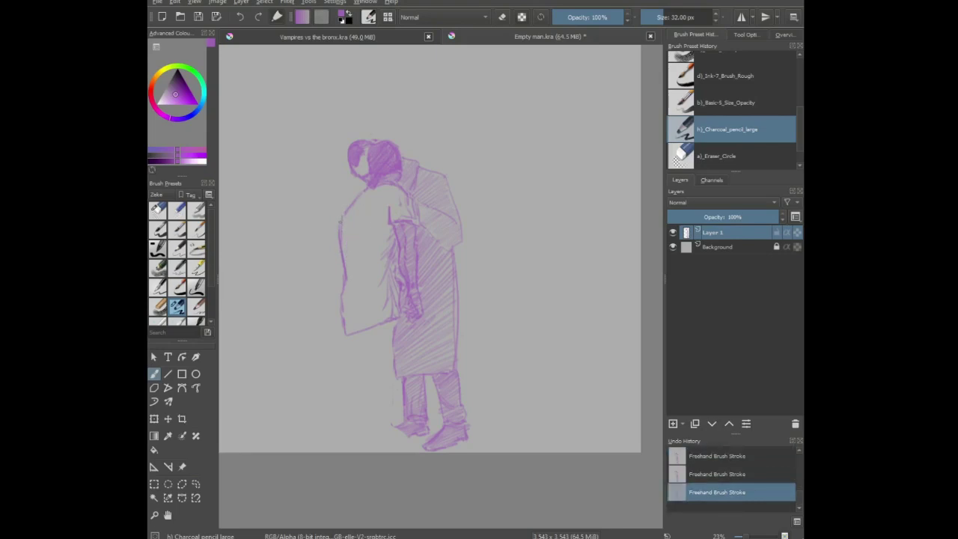
{"action": "mouse_move", "coordinate": [346, 288]}
{"action": "left_mouse_down"}
{"action": "mouse_move", "coordinate": [342, 243]}
{"action": "mouse_move", "coordinate": [388, 256]}
{"action": "left_mouse_up"}
- Draw the bold number 38 on the back of the jersey
{"action": "left_click_drag", "start_coordinate": [354, 235], "coordinate": [349, 245]}
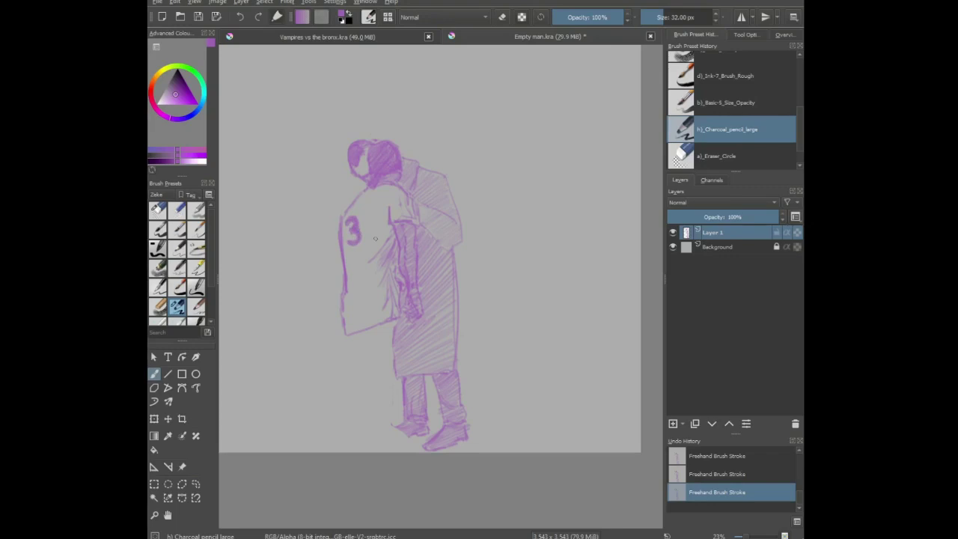
{"action": "mouse_move", "coordinate": [376, 229]}
{"action": "left_mouse_down"}
{"action": "mouse_move", "coordinate": [364, 237]}
{"action": "mouse_move", "coordinate": [372, 241]}
{"action": "mouse_move", "coordinate": [364, 230]}
{"action": "left_mouse_up"}
{"action": "left_click_drag", "start_coordinate": [369, 213], "coordinate": [367, 222]}
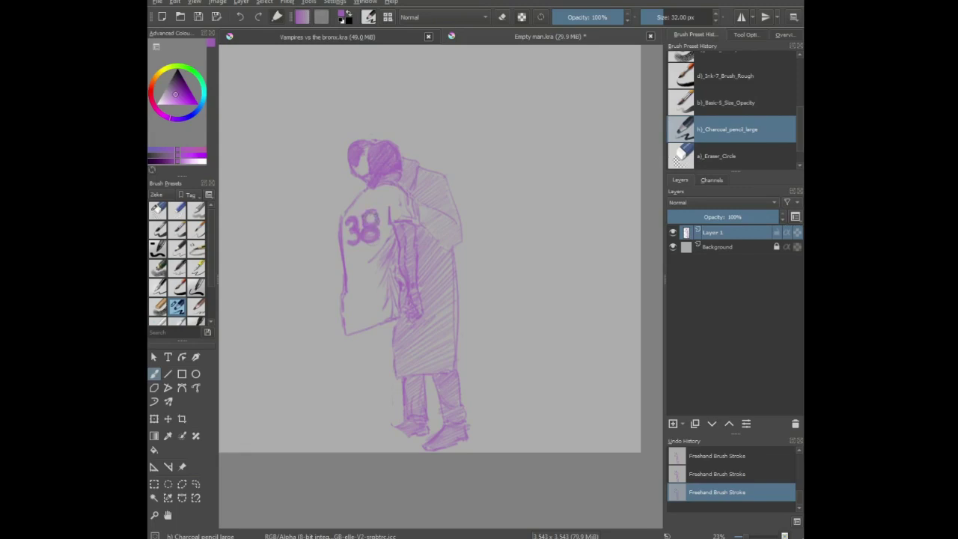
{"action": "key", "text": "e"}
{"action": "left_click", "coordinate": [502, 17]}
{"action": "left_click_drag", "start_coordinate": [397, 346], "coordinate": [394, 449]}
{"action": "key", "text": "ctrl+z"}
{"action": "key", "text": "ctrl+z"}
{"action": "key", "text": "ctrl+z"}
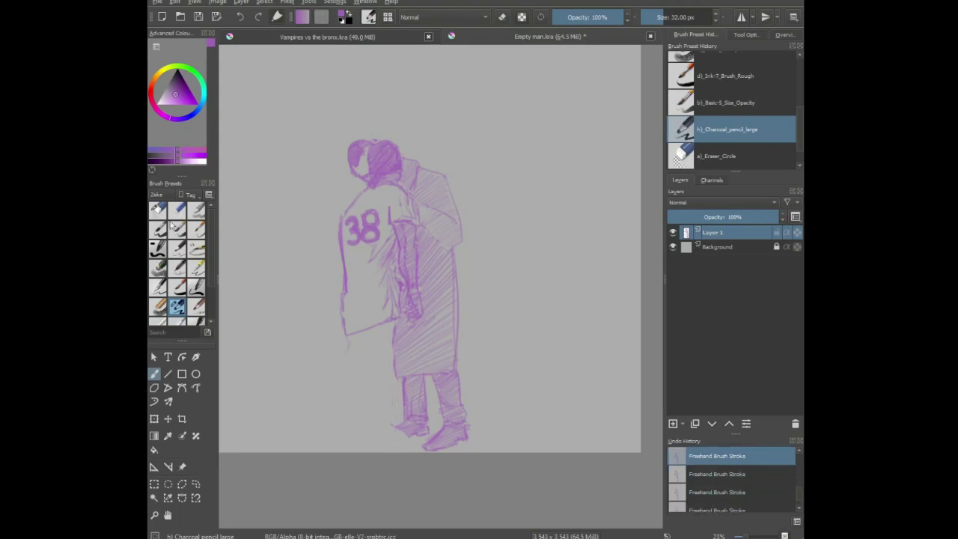
- Clean up the coat's front edge and the stray marks below the jersey with Eraser_Circle, then return to Charcoal_pencil_large
{"action": "left_click", "coordinate": [158, 213]}
{"action": "mouse_move", "coordinate": [388, 344]}
{"action": "left_mouse_down"}
{"action": "mouse_move", "coordinate": [393, 335]}
{"action": "mouse_move", "coordinate": [392, 374]}
{"action": "left_mouse_up"}
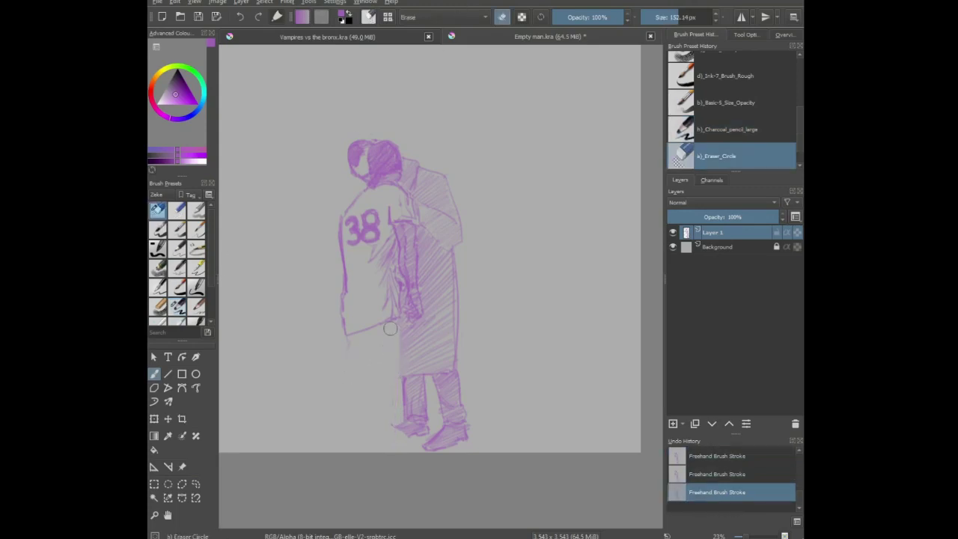
{"action": "left_click_drag", "start_coordinate": [348, 349], "coordinate": [340, 344]}
{"action": "left_click", "coordinate": [178, 306]}
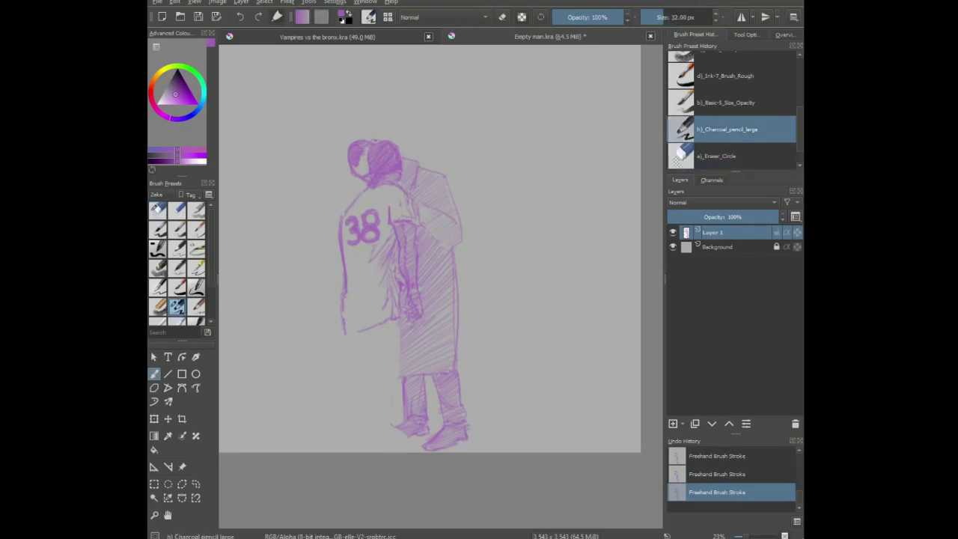
- Move the whole sketch up on the canvas with the Transform tool, making room beneath the jersey, and return to the brush
{"action": "mouse_move", "coordinate": [344, 311]}
{"action": "left_mouse_down"}
{"action": "mouse_move", "coordinate": [357, 337]}
{"action": "mouse_move", "coordinate": [396, 202]}
{"action": "left_mouse_up"}
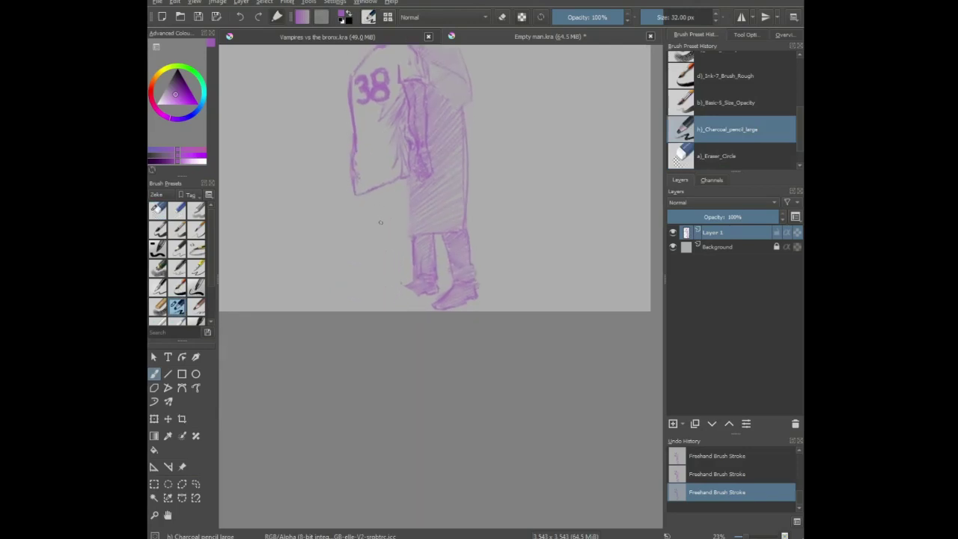
{"action": "left_click_drag", "start_coordinate": [361, 159], "coordinate": [393, 316]}
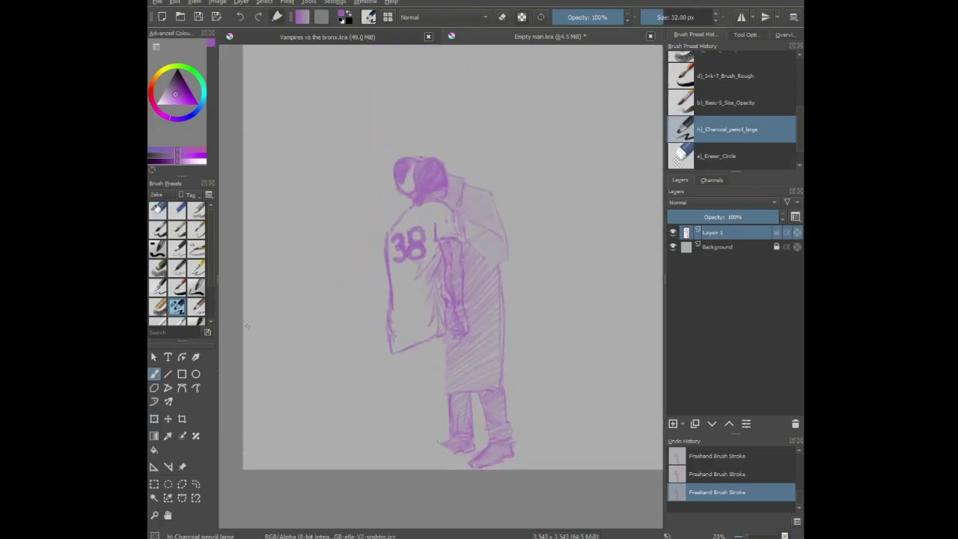
{"action": "left_click", "coordinate": [155, 418]}
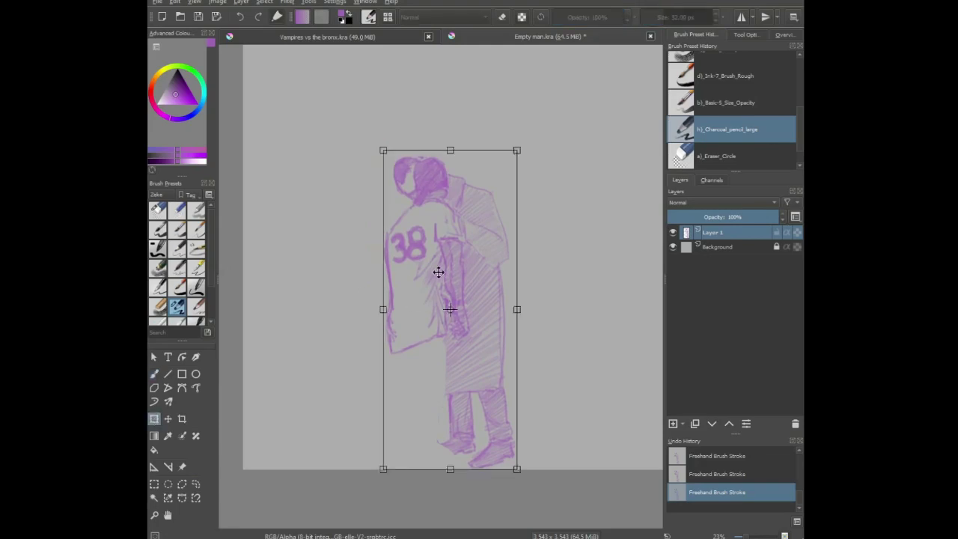
{"action": "left_click_drag", "start_coordinate": [426, 343], "coordinate": [437, 259]}
{"action": "left_click_drag", "start_coordinate": [358, 138], "coordinate": [356, 179]}
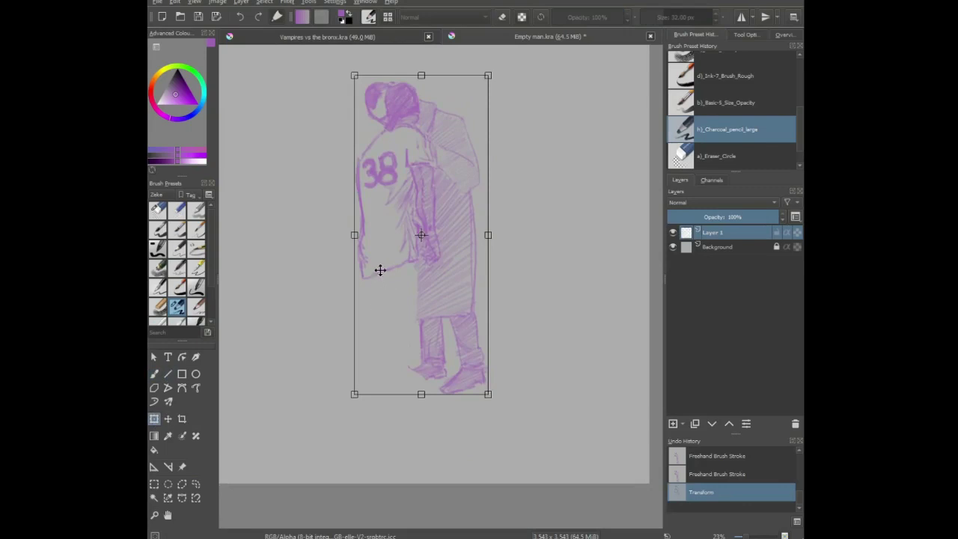
{"action": "key", "text": "b"}
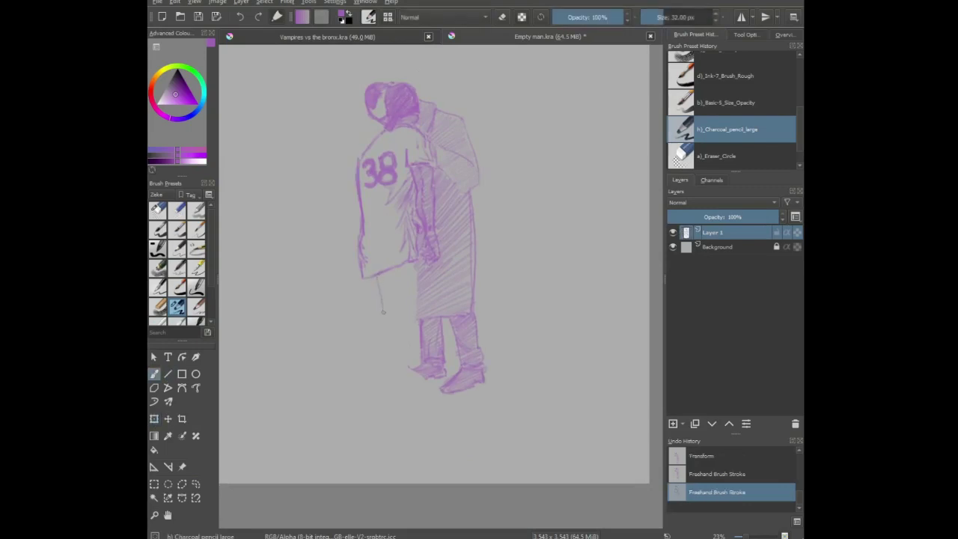
- Sketch the jersey figure's two trouser legs in a walking stance and draw and shade the front shoe
{"action": "mouse_move", "coordinate": [382, 294]}
{"action": "left_mouse_down"}
{"action": "mouse_move", "coordinate": [405, 266]}
{"action": "mouse_move", "coordinate": [415, 282]}
{"action": "mouse_move", "coordinate": [406, 397]}
{"action": "mouse_move", "coordinate": [385, 399]}
{"action": "mouse_move", "coordinate": [367, 367]}
{"action": "left_mouse_up"}
{"action": "mouse_move", "coordinate": [376, 293]}
{"action": "left_mouse_down"}
{"action": "mouse_move", "coordinate": [388, 400]}
{"action": "mouse_move", "coordinate": [364, 394]}
{"action": "mouse_move", "coordinate": [377, 327]}
{"action": "mouse_move", "coordinate": [366, 283]}
{"action": "mouse_move", "coordinate": [372, 311]}
{"action": "mouse_move", "coordinate": [329, 397]}
{"action": "left_mouse_up"}
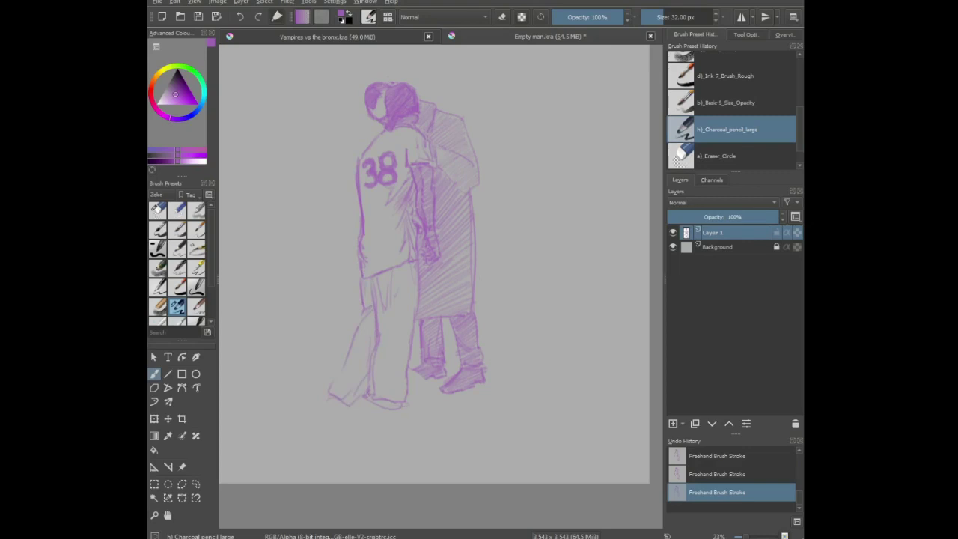
{"action": "left_click_drag", "start_coordinate": [373, 410], "coordinate": [389, 415]}
{"action": "mouse_move", "coordinate": [428, 414]}
{"action": "left_mouse_down"}
{"action": "mouse_move", "coordinate": [430, 424]}
{"action": "mouse_move", "coordinate": [403, 425]}
{"action": "mouse_move", "coordinate": [401, 406]}
{"action": "mouse_move", "coordinate": [382, 403]}
{"action": "mouse_move", "coordinate": [426, 421]}
{"action": "mouse_move", "coordinate": [410, 420]}
{"action": "left_mouse_up"}
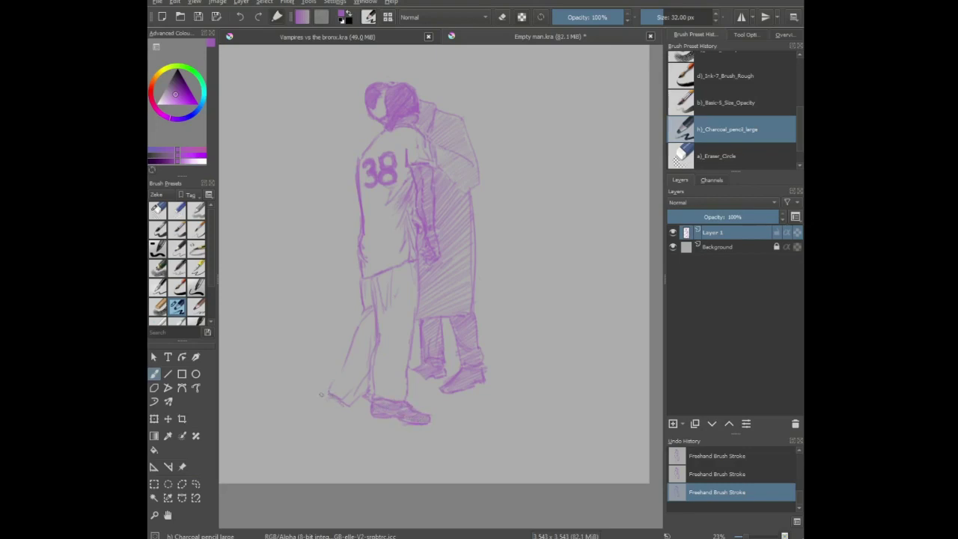
- Draw the jersey figure's rear shoe and hatch the rear trouser leg from the hem up to the thigh
{"action": "mouse_move", "coordinate": [341, 404]}
{"action": "left_mouse_down"}
{"action": "mouse_move", "coordinate": [317, 410]}
{"action": "mouse_move", "coordinate": [367, 426]}
{"action": "mouse_move", "coordinate": [320, 413]}
{"action": "left_mouse_up"}
{"action": "mouse_move", "coordinate": [333, 402]}
{"action": "left_mouse_down"}
{"action": "mouse_move", "coordinate": [319, 408]}
{"action": "mouse_move", "coordinate": [355, 405]}
{"action": "mouse_move", "coordinate": [337, 396]}
{"action": "left_mouse_up"}
{"action": "left_click_drag", "start_coordinate": [368, 371], "coordinate": [334, 388]}
{"action": "mouse_move", "coordinate": [369, 352]}
{"action": "left_mouse_down"}
{"action": "mouse_move", "coordinate": [349, 372]}
{"action": "mouse_move", "coordinate": [366, 355]}
{"action": "mouse_move", "coordinate": [348, 361]}
{"action": "left_mouse_up"}
{"action": "mouse_move", "coordinate": [376, 317]}
{"action": "left_mouse_down"}
{"action": "mouse_move", "coordinate": [353, 345]}
{"action": "mouse_move", "coordinate": [356, 336]}
{"action": "left_mouse_up"}
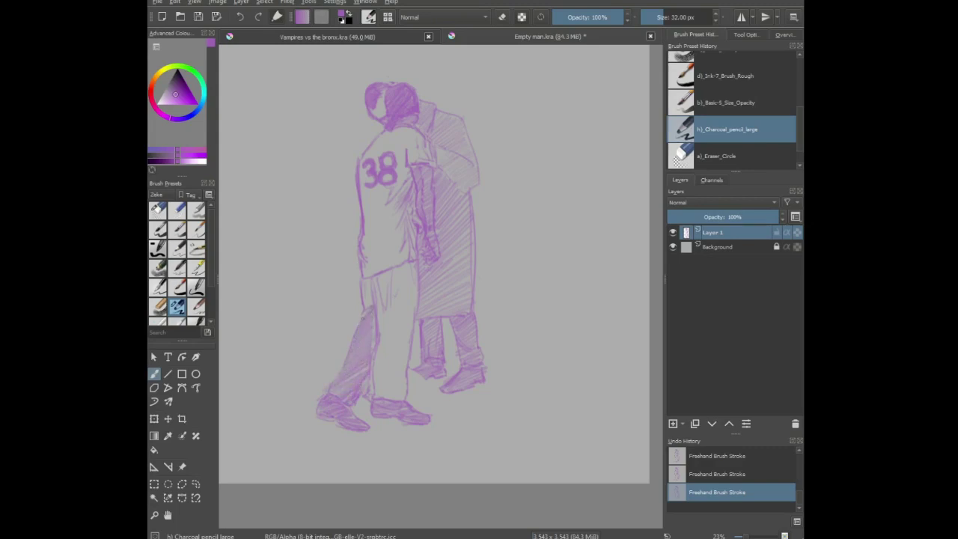
- Hatch the trousers' waist area and front leg down to the hem, and touch up the coat figure's nearer shoe
{"action": "mouse_move", "coordinate": [374, 301]}
{"action": "left_mouse_down"}
{"action": "mouse_move", "coordinate": [360, 319]}
{"action": "mouse_move", "coordinate": [359, 292]}
{"action": "mouse_move", "coordinate": [380, 289]}
{"action": "mouse_move", "coordinate": [379, 312]}
{"action": "left_mouse_up"}
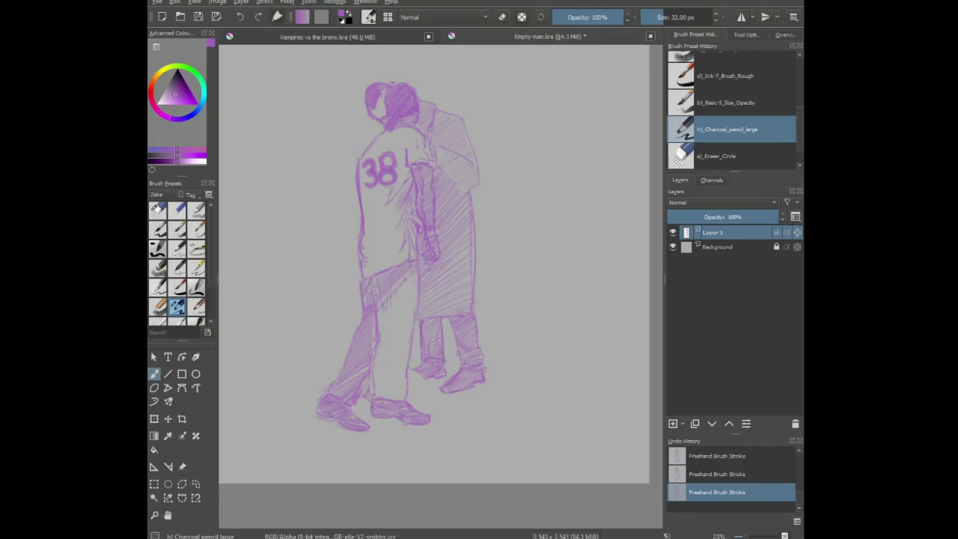
{"action": "left_click_drag", "start_coordinate": [412, 271], "coordinate": [407, 283]}
{"action": "mouse_move", "coordinate": [409, 287]}
{"action": "left_mouse_down"}
{"action": "mouse_move", "coordinate": [382, 312]}
{"action": "mouse_move", "coordinate": [381, 332]}
{"action": "mouse_move", "coordinate": [391, 307]}
{"action": "mouse_move", "coordinate": [379, 349]}
{"action": "left_mouse_up"}
{"action": "mouse_move", "coordinate": [412, 318]}
{"action": "left_mouse_down"}
{"action": "mouse_move", "coordinate": [373, 360]}
{"action": "mouse_move", "coordinate": [383, 356]}
{"action": "mouse_move", "coordinate": [368, 397]}
{"action": "mouse_move", "coordinate": [388, 400]}
{"action": "left_mouse_up"}
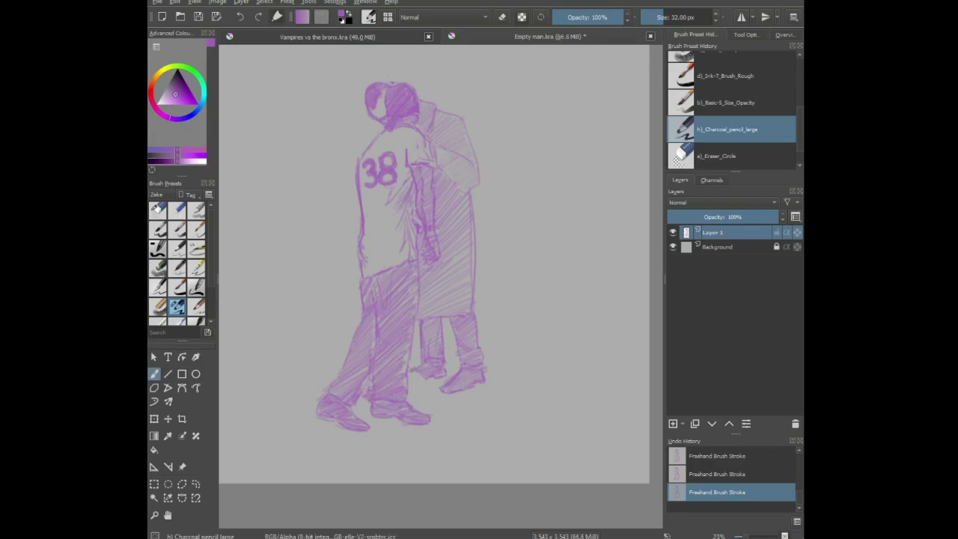
{"action": "left_click_drag", "start_coordinate": [429, 377], "coordinate": [411, 377]}
{"action": "scroll", "coordinate": [482, 425], "scroll_direction": "down", "scroll_amount": 2}
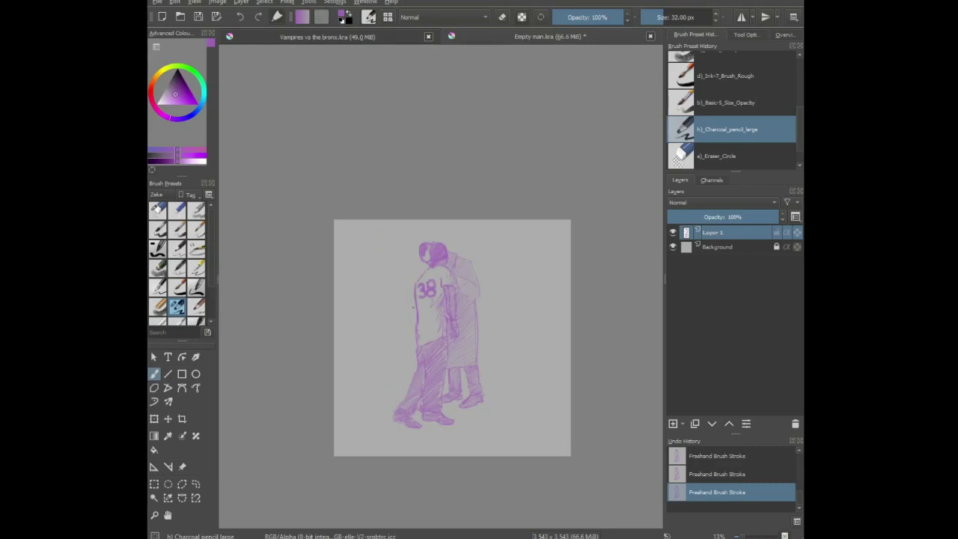
- Erase the jersey's outer back edge in eraser mode and redraw it with the charcoal pencil
{"action": "key", "text": "e"}
{"action": "key", "text": "e"}
{"action": "key", "text": "e"}
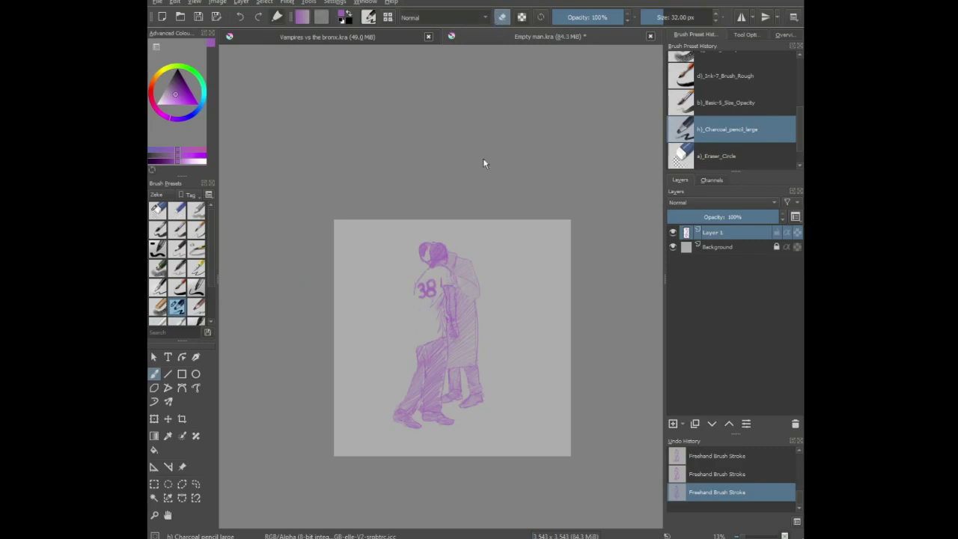
{"action": "left_click", "coordinate": [499, 20]}
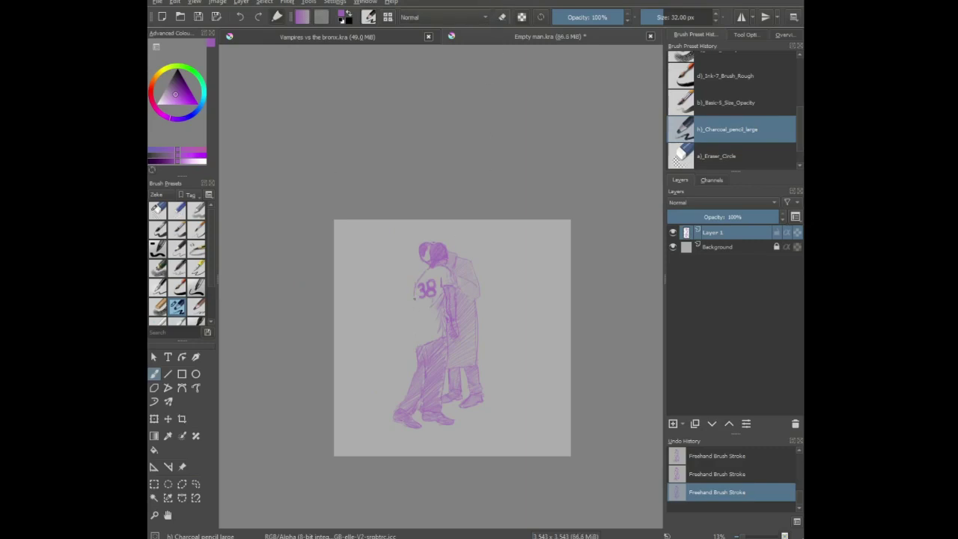
{"action": "left_click_drag", "start_coordinate": [411, 321], "coordinate": [412, 348]}
{"action": "left_click", "coordinate": [503, 17]}
{"action": "left_click", "coordinate": [502, 17]}
- Toggle Layer 1 off and on and examine the two figures at a reduced size
{"action": "left_click", "coordinate": [673, 232]}
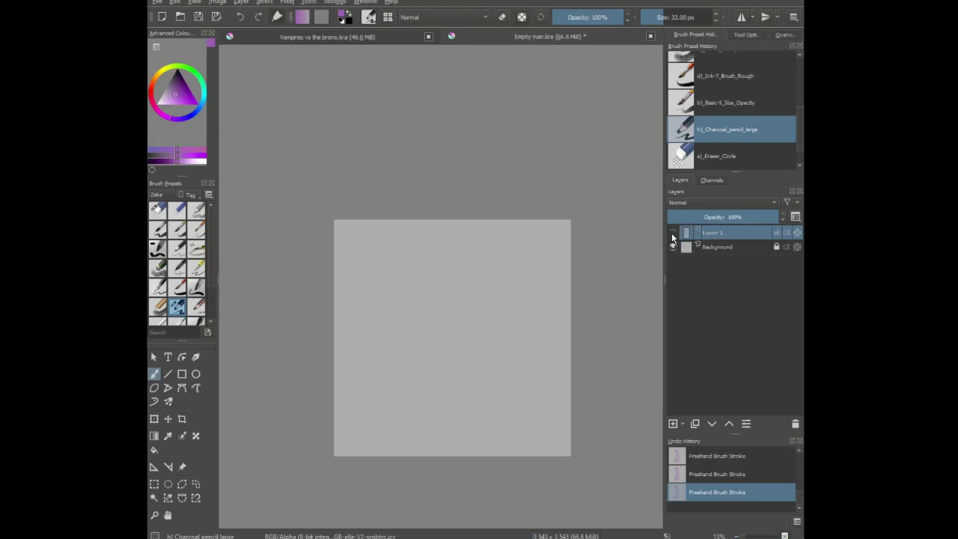
{"action": "left_click", "coordinate": [673, 232]}
{"action": "scroll", "coordinate": [420, 344], "scroll_direction": "down", "scroll_amount": 2}
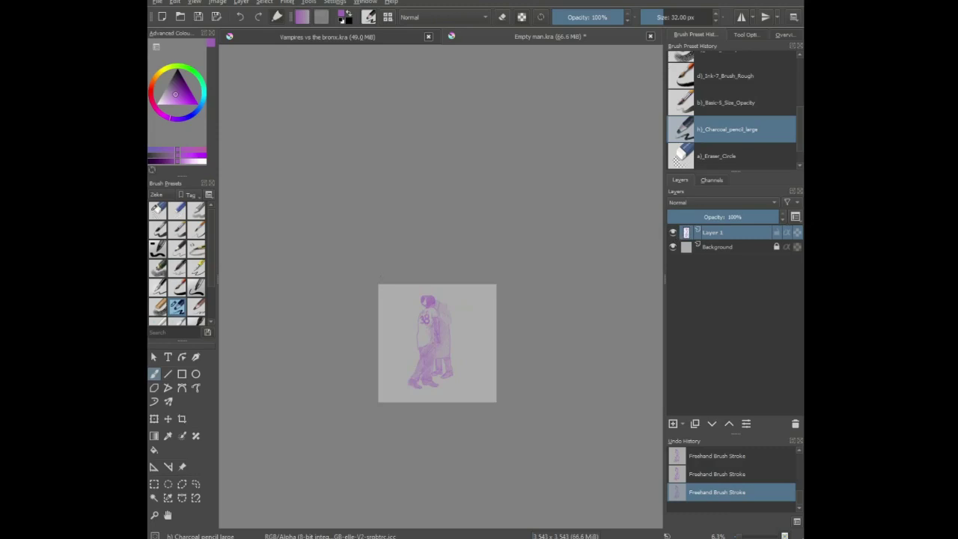
{"action": "scroll", "coordinate": [381, 277], "scroll_direction": "up", "scroll_amount": 2}
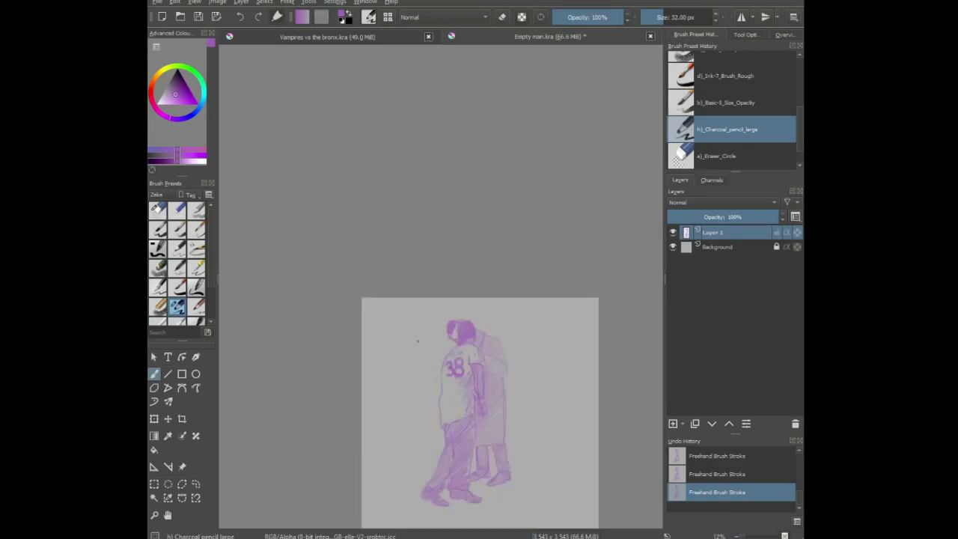
- Draw a nearly horizontal background line across the canvas at head height behind the figures
{"action": "key", "text": "ctrl+z"}
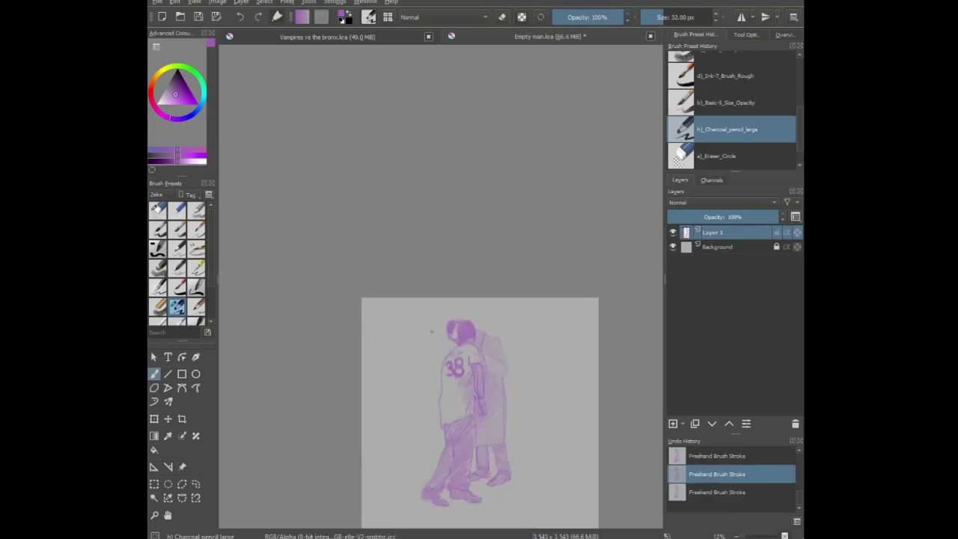
{"action": "key", "text": "ctrl+shift+z"}
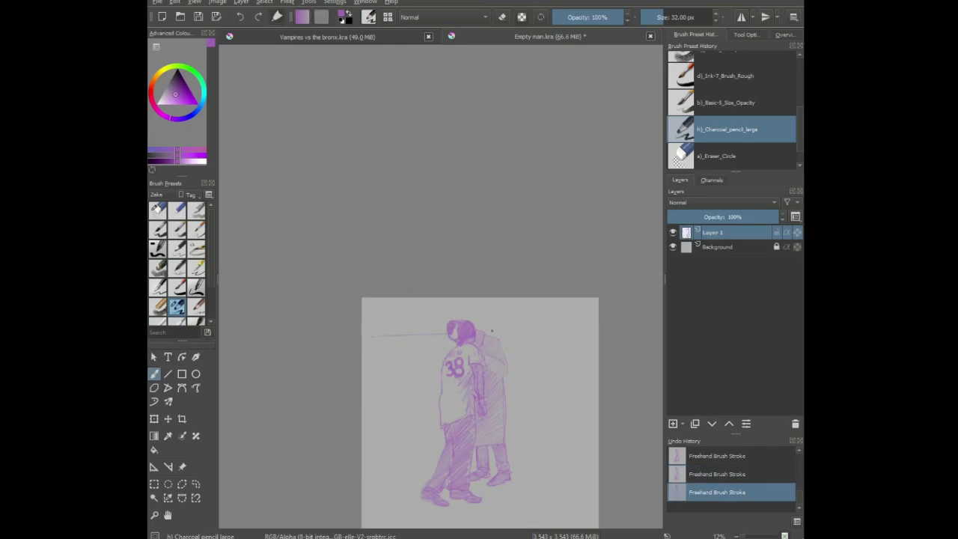
{"action": "key", "text": "ctrl+z"}
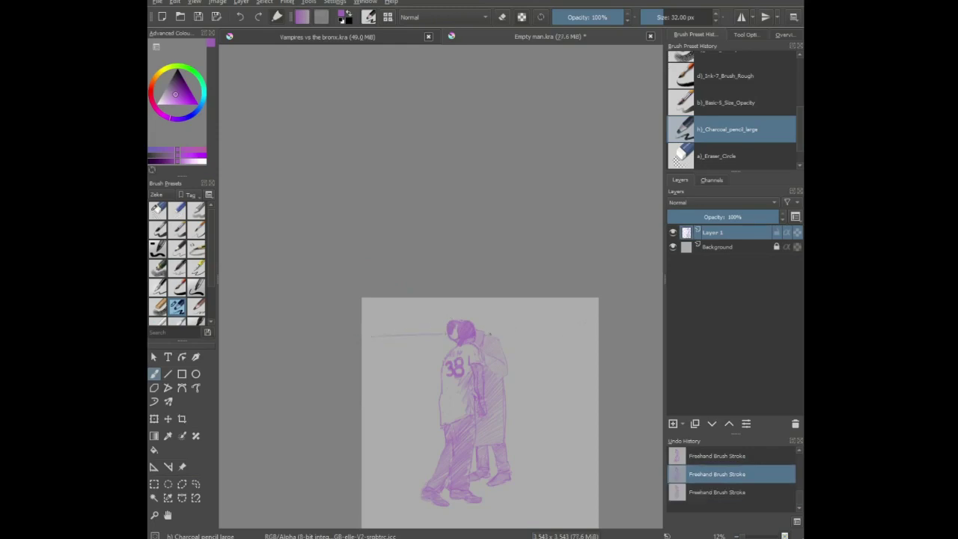
{"action": "key", "text": "ctrl+shift+z"}
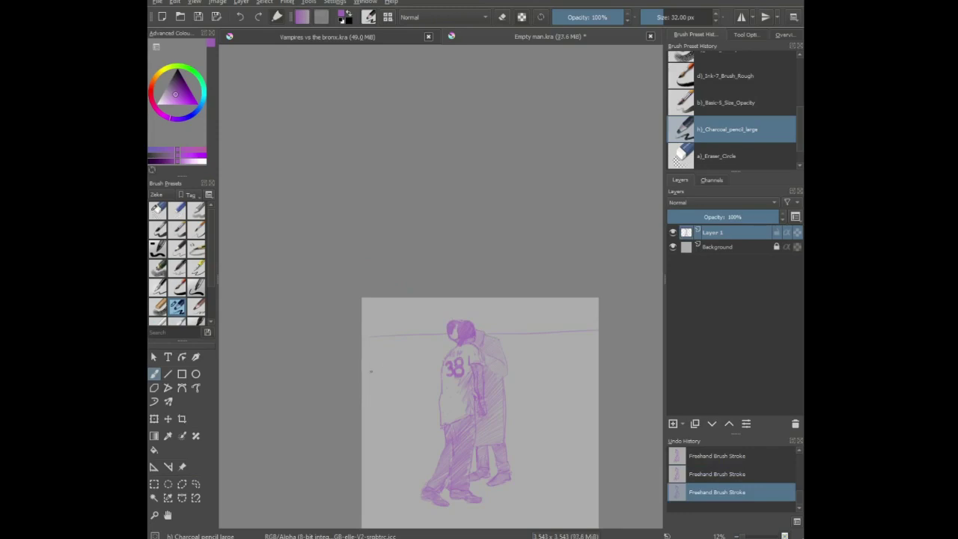
- Draw a second background line on both sides of the figures at shoulder height
{"action": "left_click_drag", "start_coordinate": [364, 362], "coordinate": [430, 358]}
{"action": "left_click_drag", "start_coordinate": [506, 358], "coordinate": [619, 356]}
{"action": "key", "text": "ctrl+z"}
- Draw a third background line from the canvas edge to the jersey's back, redoing the first attempt
{"action": "left_click_drag", "start_coordinate": [369, 389], "coordinate": [431, 383]}
{"action": "key", "text": "ctrl+z"}
{"action": "left_click_drag", "start_coordinate": [364, 386], "coordinate": [431, 383]}
- Continue the third background line from the coat to the opposite canvas edge, undoing and redrawing it until it runs straight
{"action": "left_click_drag", "start_coordinate": [515, 379], "coordinate": [597, 379]}
{"action": "key", "text": "ctrl+z"}
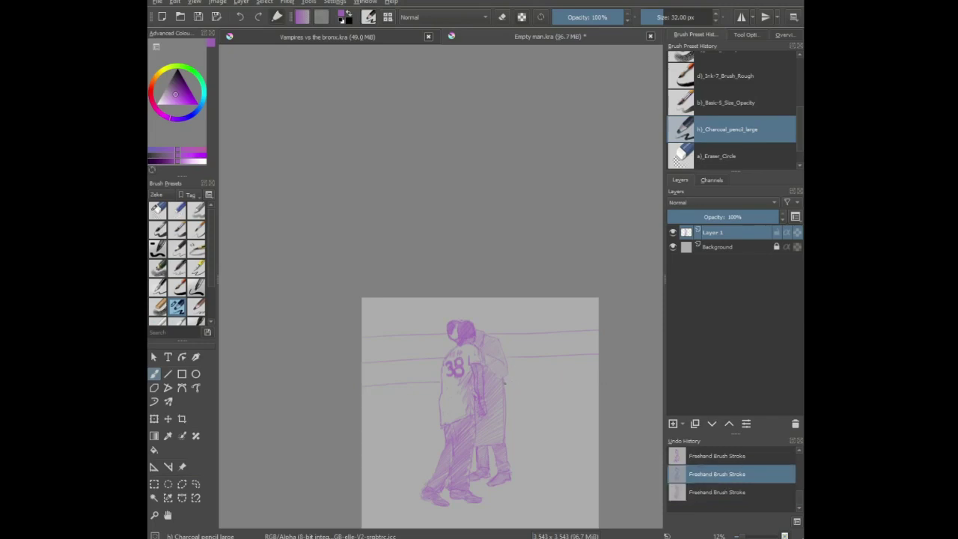
{"action": "left_click_drag", "start_coordinate": [509, 381], "coordinate": [599, 381]}
{"action": "key", "text": "ctrl+z"}
{"action": "left_click_drag", "start_coordinate": [508, 380], "coordinate": [599, 379]}
{"action": "key", "text": "ctrl+z"}
{"action": "left_click_drag", "start_coordinate": [509, 380], "coordinate": [598, 379]}
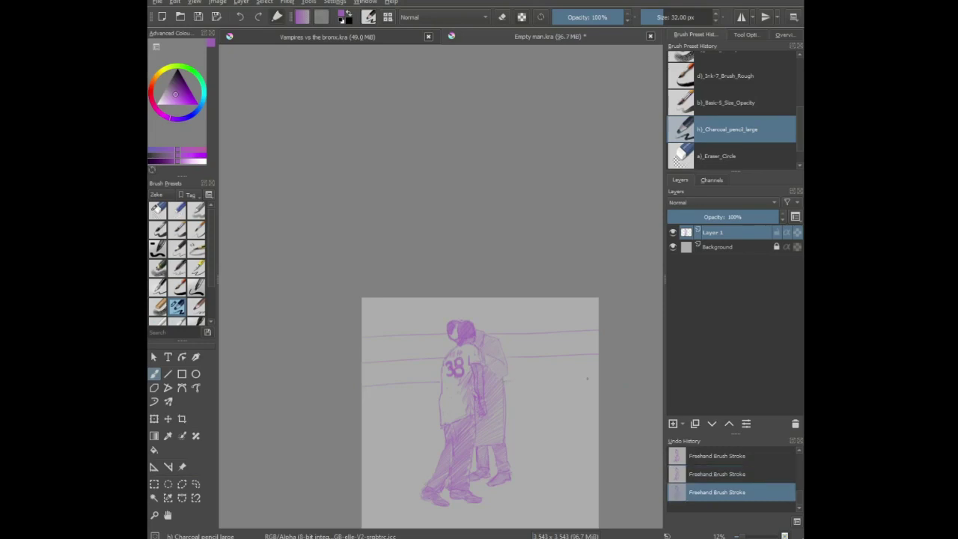
{"action": "key", "text": "ctrl+z"}
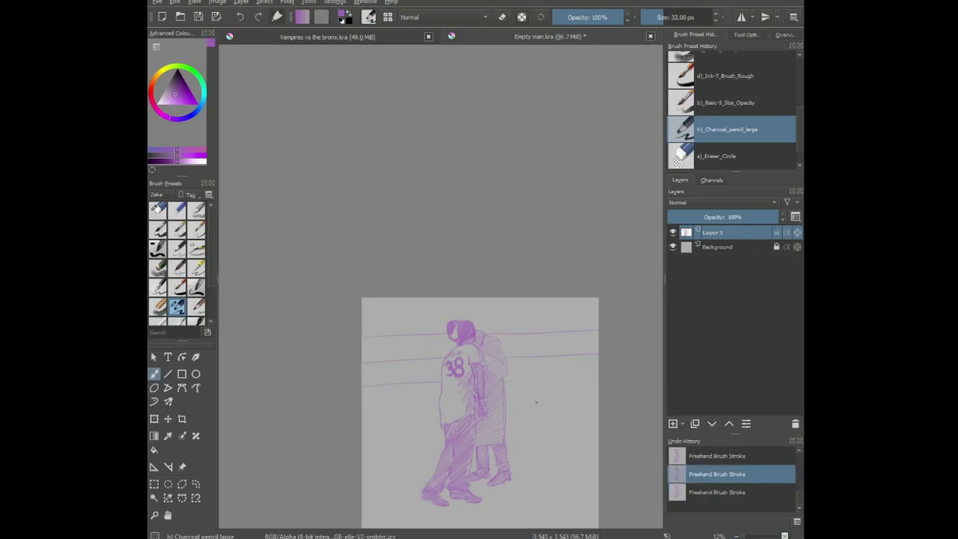
{"action": "key", "text": "ctrl+shift+z"}
{"action": "key", "text": "ctrl+z"}
{"action": "key", "text": "ctrl+shift+z"}
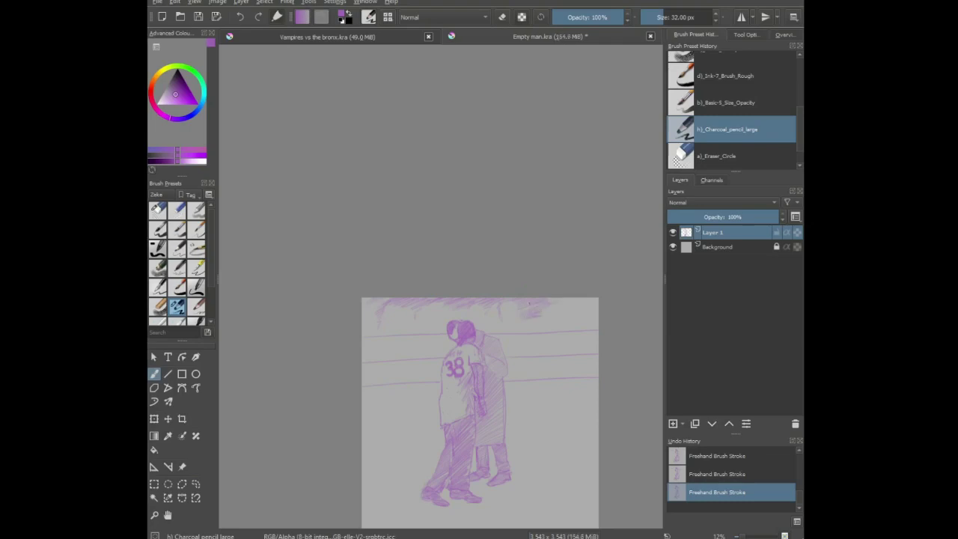
- Hatch loose diagonal shading along the top edge of the background above the figures
{"action": "left_click_drag", "start_coordinate": [552, 314], "coordinate": [578, 310]}
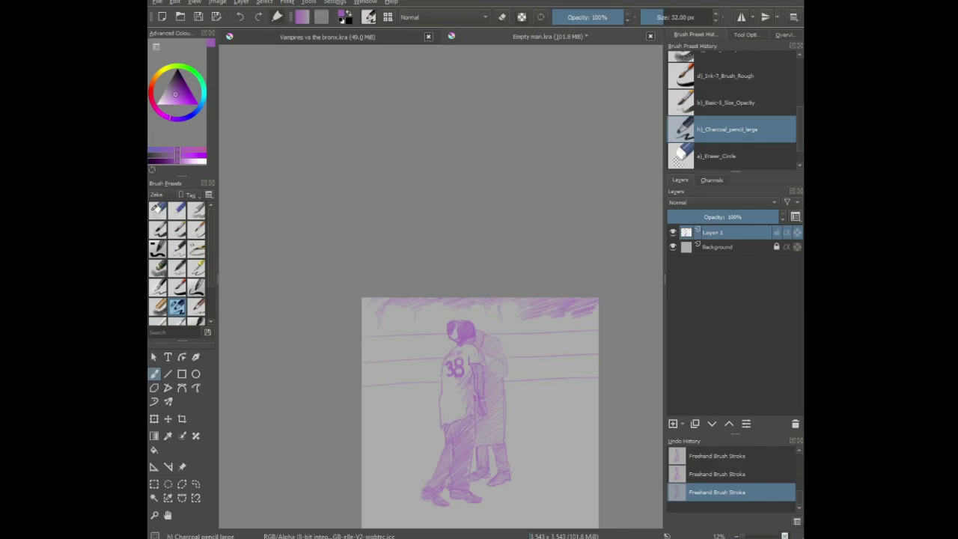
{"action": "left_click_drag", "start_coordinate": [494, 288], "coordinate": [497, 220]}
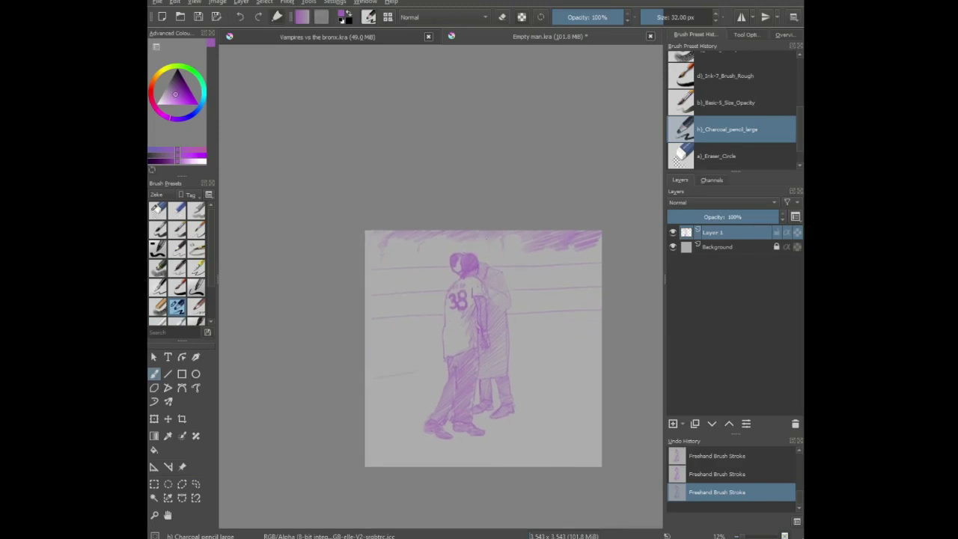
- Draw a lower background line from the canvas edge to the jersey figure's thigh, undoing and retrying the stroke
{"action": "key", "text": "ctrl+z"}
{"action": "left_click_drag", "start_coordinate": [431, 368], "coordinate": [386, 373]}
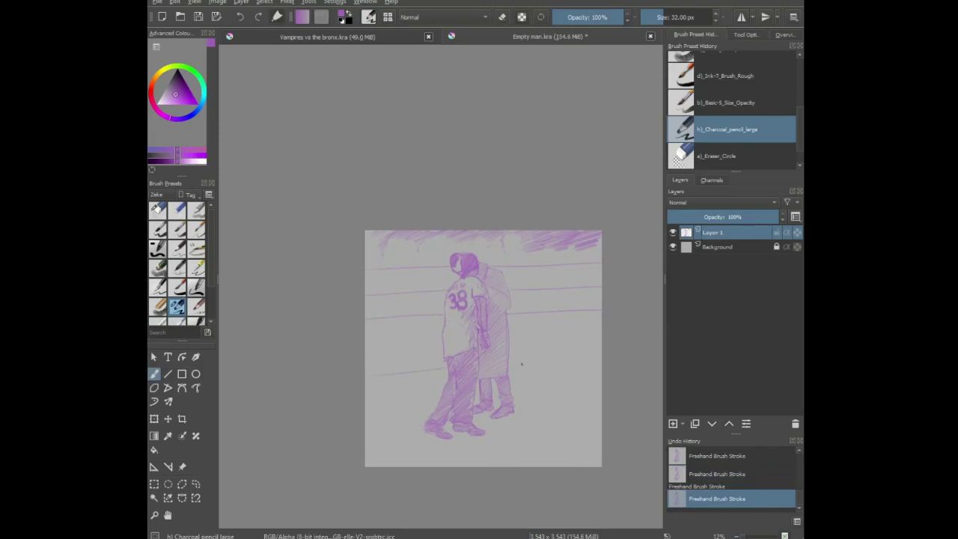
{"action": "key", "text": "ctrl+z"}
{"action": "key", "text": "ctrl+z"}
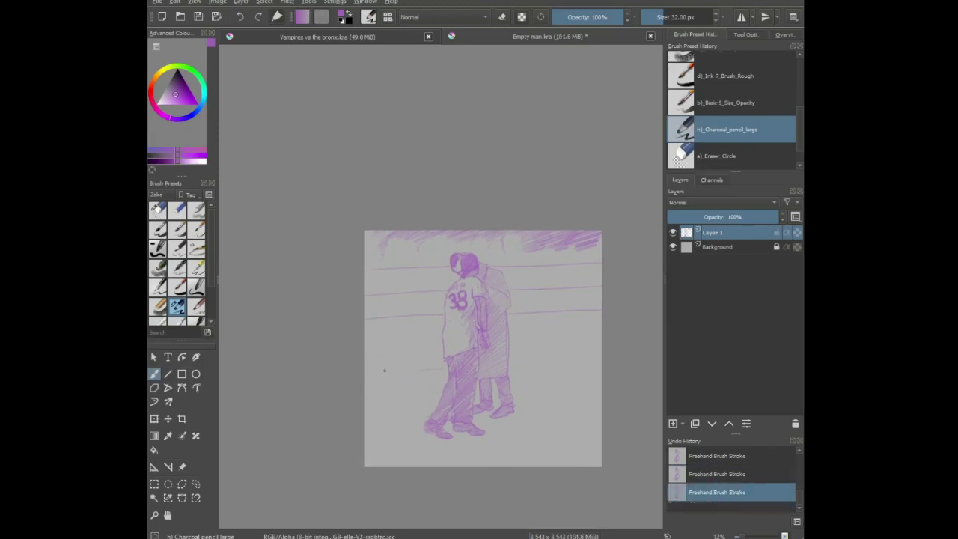
{"action": "key", "text": "ctrl+shift+z"}
{"action": "key", "text": "ctrl+z"}
{"action": "key", "text": "ctrl+z"}
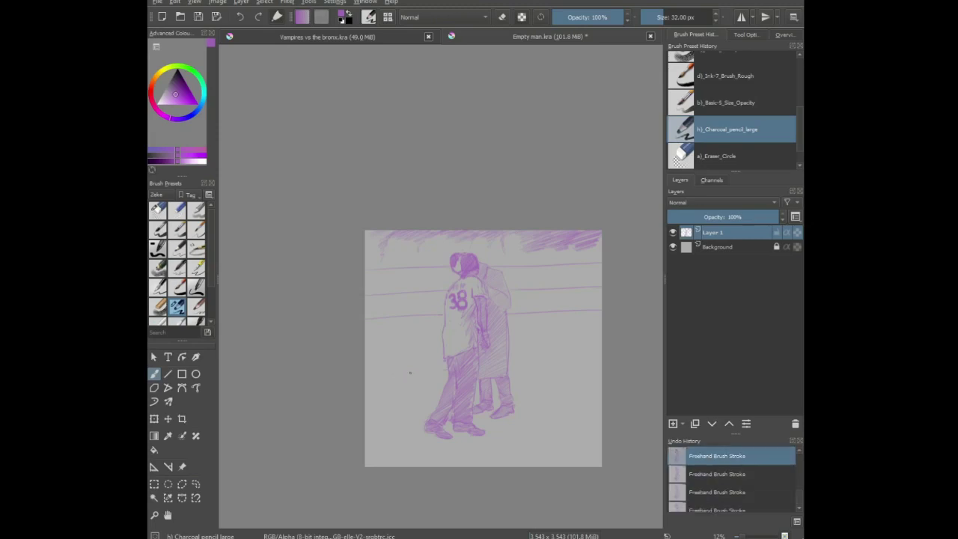
{"action": "key", "text": "ctrl+shift+z"}
{"action": "key", "text": "ctrl+shift+z"}
{"action": "key", "text": "ctrl+z"}
{"action": "key", "text": "ctrl+z"}
{"action": "key", "text": "ctrl+shift+z"}
{"action": "key", "text": "ctrl+shift+z"}
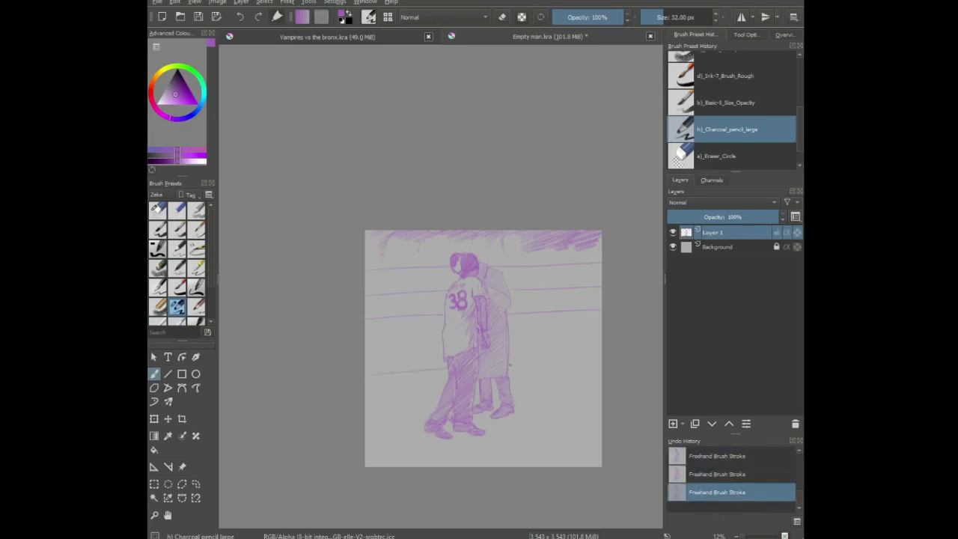
- Extend the lower background line from the coat's hem area to the opposite canvas edge, redrawing it once
{"action": "left_click_drag", "start_coordinate": [511, 365], "coordinate": [599, 357]}
{"action": "key", "text": "ctrl+z"}
{"action": "left_click_drag", "start_coordinate": [514, 364], "coordinate": [600, 361]}
- Hide Layer 1 and add an empty paint layer above it for a new sketch
{"action": "left_click", "coordinate": [673, 232]}
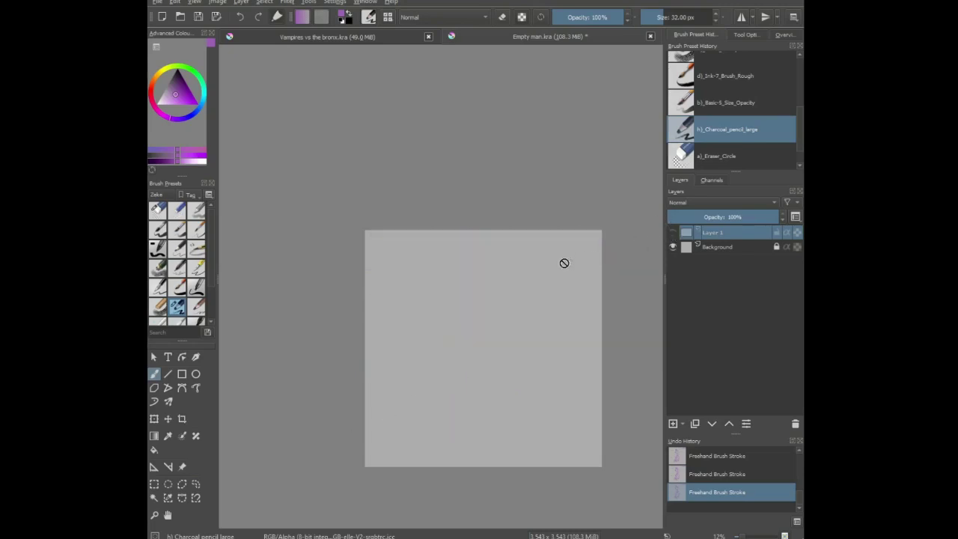
{"action": "key", "text": "Insert"}
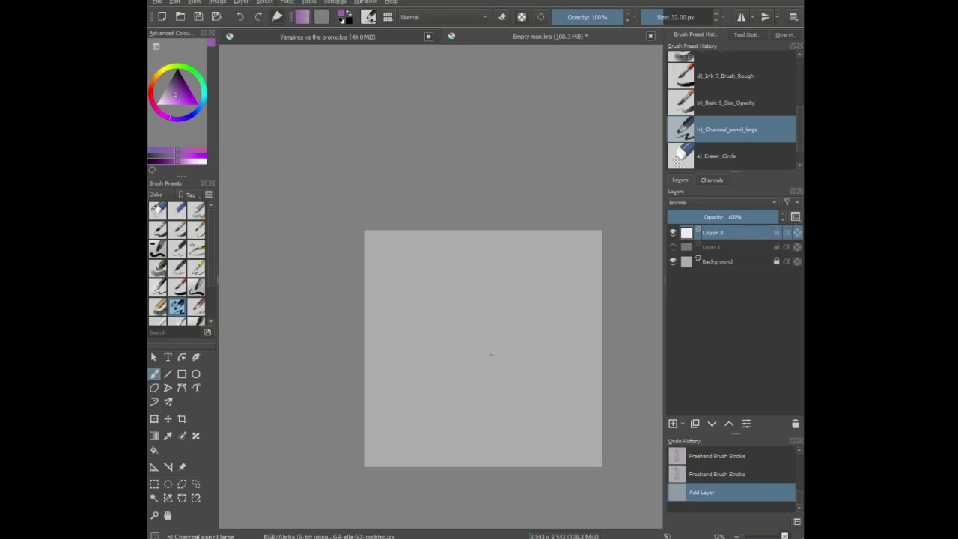
{"action": "scroll", "coordinate": [492, 355], "scroll_direction": "up", "scroll_amount": 2}
{"action": "scroll", "coordinate": [488, 352], "scroll_direction": "down", "scroll_amount": 1}
{"action": "left_click_drag", "start_coordinate": [514, 402], "coordinate": [478, 336]}
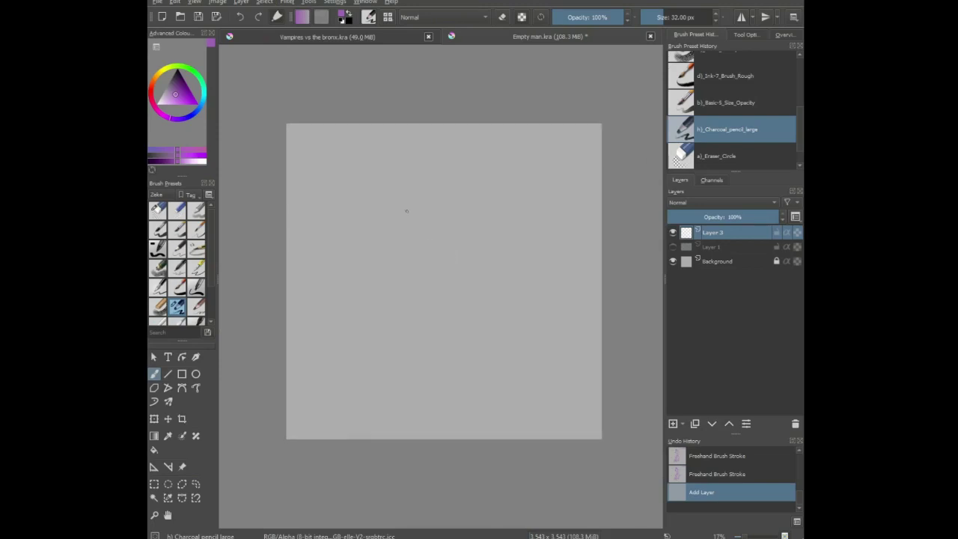
- Sketch a slanted eyebrow and eye in the upper middle of the canvas, undoing the extra strokes beside them
{"action": "left_click_drag", "start_coordinate": [435, 219], "coordinate": [447, 220]}
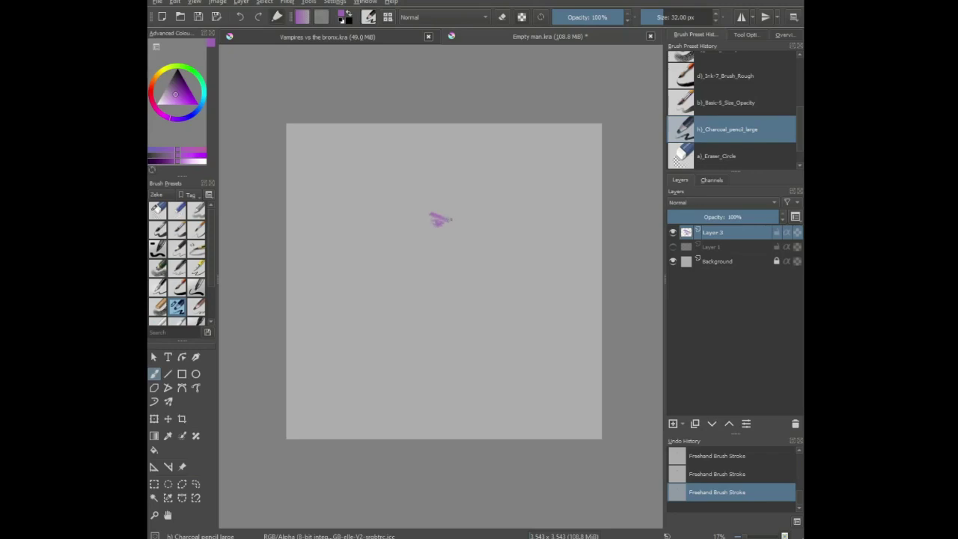
{"action": "left_click_drag", "start_coordinate": [450, 220], "coordinate": [457, 222]}
{"action": "left_click_drag", "start_coordinate": [452, 223], "coordinate": [452, 235]}
{"action": "key", "text": "ctrl+z"}
{"action": "key", "text": "ctrl+z"}
{"action": "key", "text": "ctrl+z"}
{"action": "scroll", "coordinate": [447, 227], "scroll_direction": "up", "scroll_amount": 3}
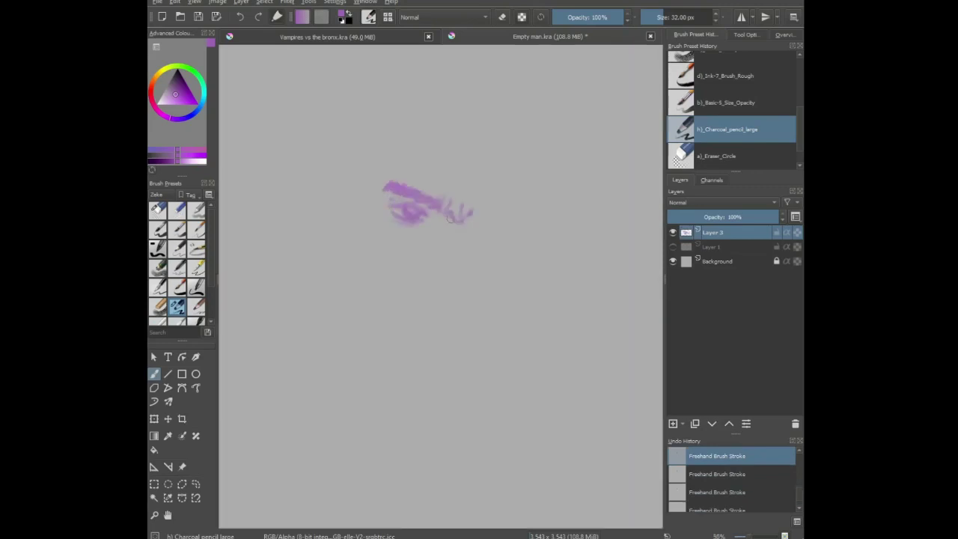
{"action": "key", "text": "ctrl+z"}
{"action": "key", "text": "ctrl+z"}
{"action": "key", "text": "ctrl+z"}
- Erase the rough eye and stray marks beneath the eyebrow with the Eraser Circle brush, keeping the eyebrow
{"action": "left_click", "coordinate": [157, 211]}
{"action": "left_click_drag", "start_coordinate": [429, 195], "coordinate": [448, 205]}
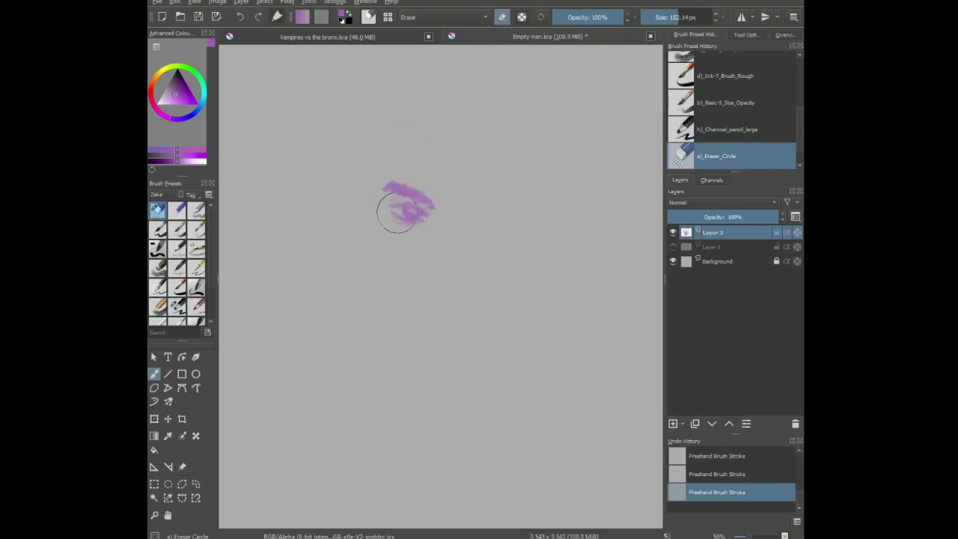
{"action": "mouse_move", "coordinate": [396, 214]}
{"action": "left_mouse_down"}
{"action": "mouse_move", "coordinate": [423, 223]}
{"action": "mouse_move", "coordinate": [387, 205]}
{"action": "left_mouse_up"}
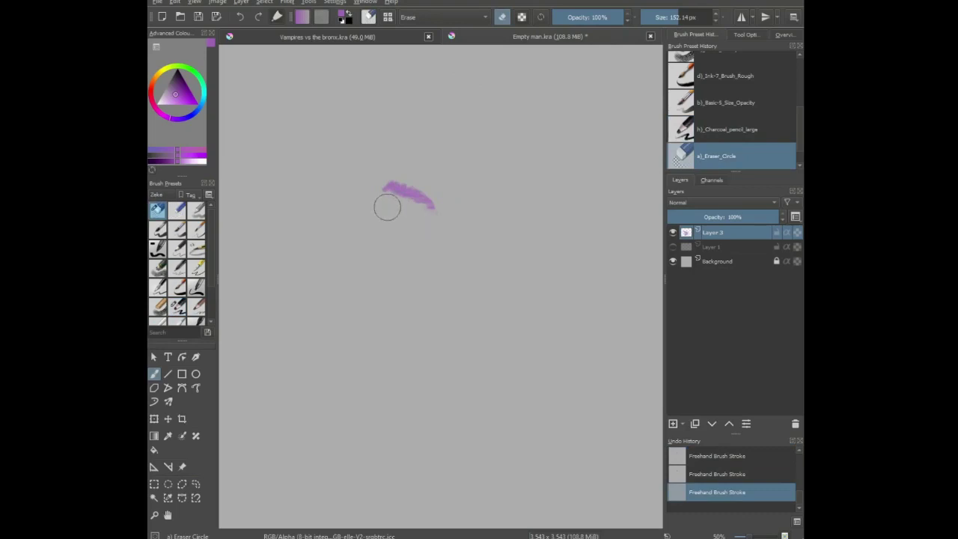
- Thicken and extend the eyebrow with the Charcoal pencil large brush and draw a new eye beneath it
{"action": "left_click", "coordinate": [178, 306]}
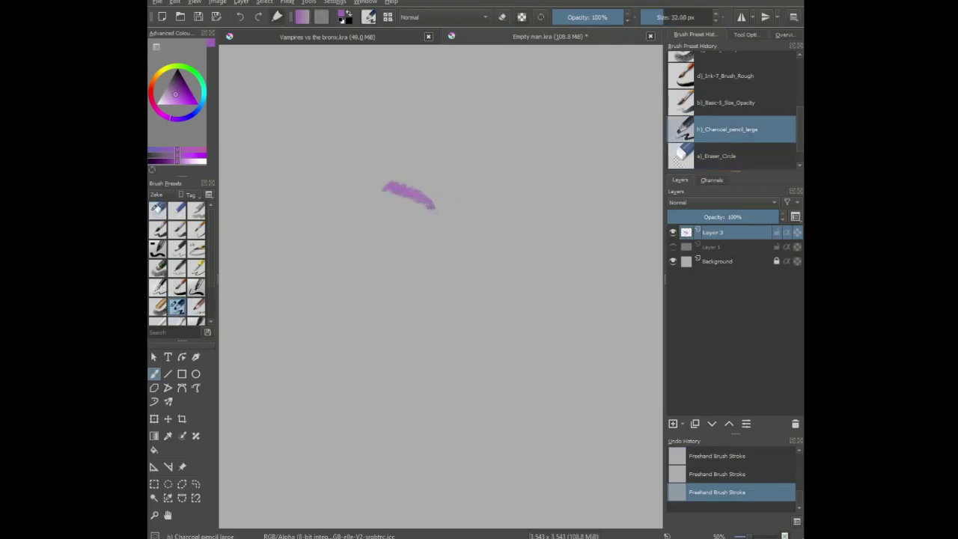
{"action": "left_click_drag", "start_coordinate": [405, 196], "coordinate": [380, 181]}
{"action": "mouse_move", "coordinate": [422, 212]}
{"action": "left_mouse_down"}
{"action": "mouse_move", "coordinate": [383, 196]}
{"action": "mouse_move", "coordinate": [417, 208]}
{"action": "mouse_move", "coordinate": [384, 200]}
{"action": "mouse_move", "coordinate": [416, 217]}
{"action": "mouse_move", "coordinate": [386, 210]}
{"action": "mouse_move", "coordinate": [397, 215]}
{"action": "mouse_move", "coordinate": [399, 205]}
{"action": "mouse_move", "coordinate": [414, 217]}
{"action": "mouse_move", "coordinate": [398, 203]}
{"action": "mouse_move", "coordinate": [410, 221]}
{"action": "mouse_move", "coordinate": [395, 219]}
{"action": "mouse_move", "coordinate": [414, 223]}
{"action": "mouse_move", "coordinate": [382, 218]}
{"action": "mouse_move", "coordinate": [417, 223]}
{"action": "left_mouse_up"}
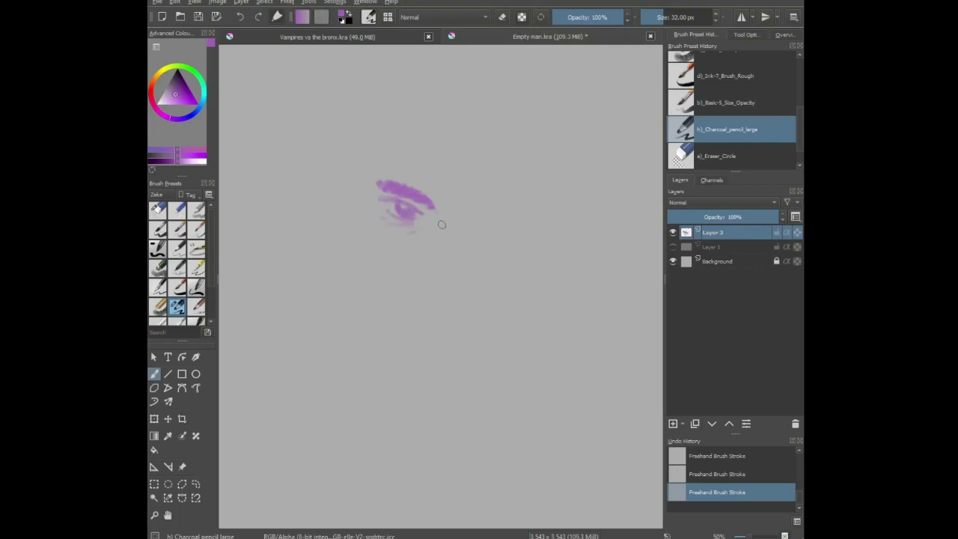
- Draw the frown lines and nose beside the eye and add a flatter second eyebrow, redrawing that eyebrow once
{"action": "scroll", "coordinate": [443, 220], "scroll_direction": "down", "scroll_amount": 1}
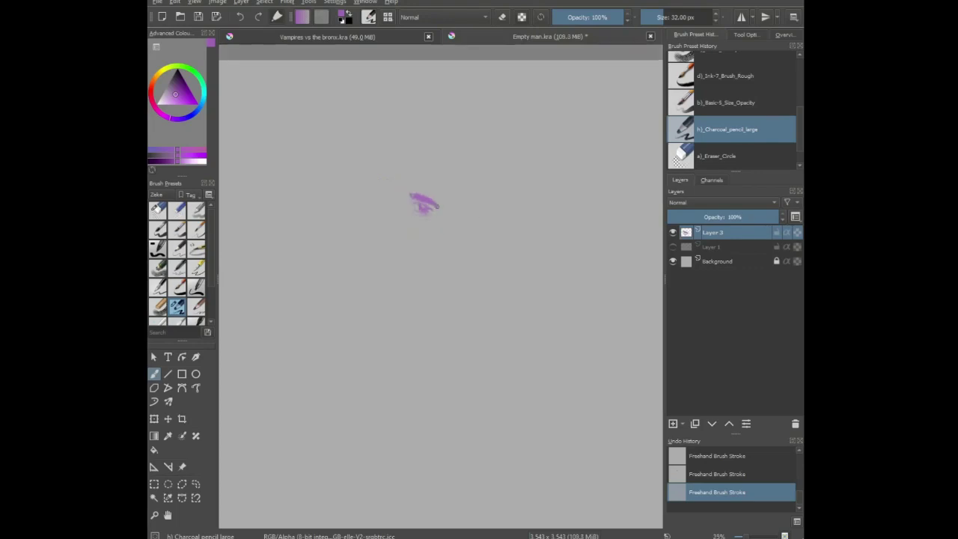
{"action": "scroll", "coordinate": [445, 202], "scroll_direction": "up", "scroll_amount": 1}
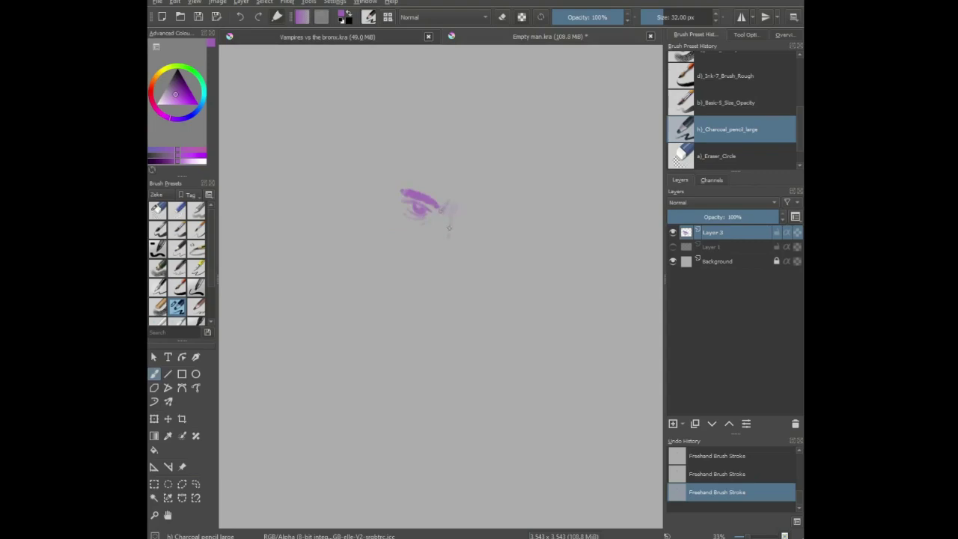
{"action": "mouse_move", "coordinate": [449, 228]}
{"action": "left_mouse_down"}
{"action": "mouse_move", "coordinate": [450, 260]}
{"action": "mouse_move", "coordinate": [439, 267]}
{"action": "mouse_move", "coordinate": [446, 247]}
{"action": "mouse_move", "coordinate": [448, 264]}
{"action": "mouse_move", "coordinate": [435, 269]}
{"action": "mouse_move", "coordinate": [410, 254]}
{"action": "mouse_move", "coordinate": [470, 210]}
{"action": "mouse_move", "coordinate": [459, 217]}
{"action": "mouse_move", "coordinate": [491, 216]}
{"action": "left_mouse_up"}
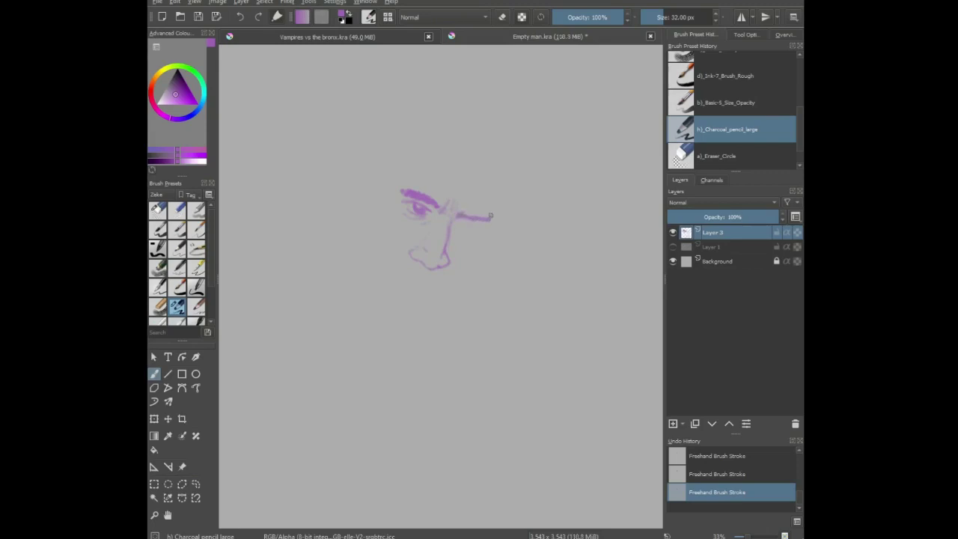
{"action": "key", "text": "ctrl+z"}
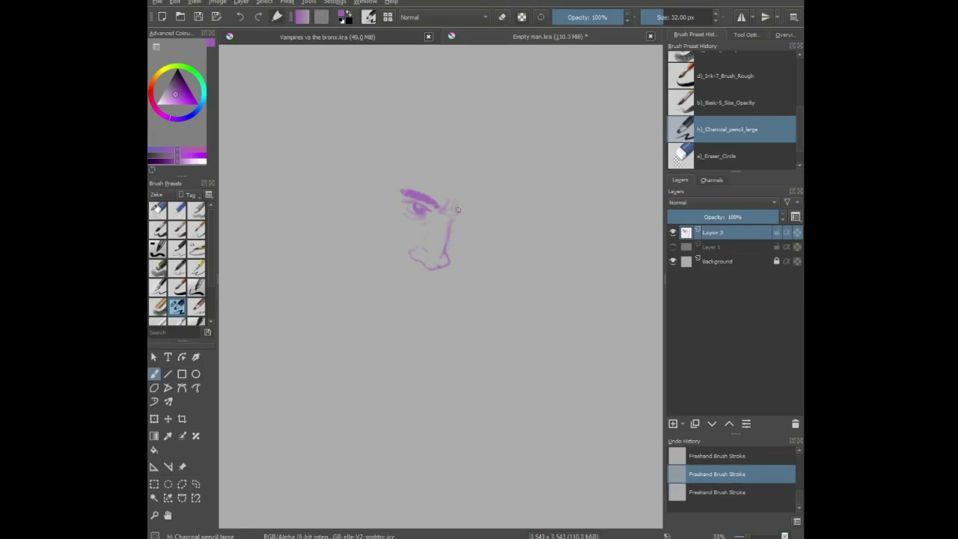
{"action": "key", "text": "ctrl+z"}
{"action": "left_click_drag", "start_coordinate": [459, 215], "coordinate": [485, 217]}
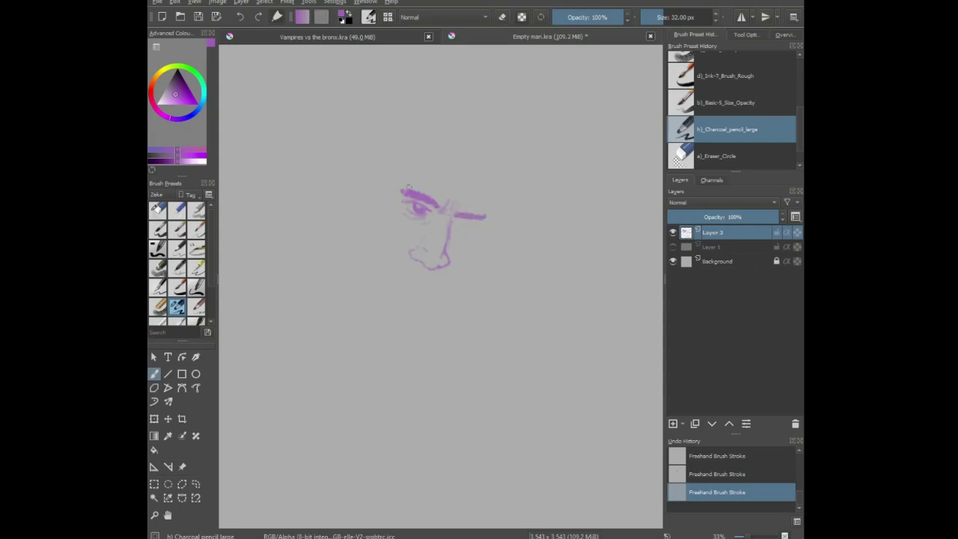
- Erase the left eyebrow and redraw it with a steeper slant higher above the eye
{"action": "key", "text": "e"}
{"action": "left_click", "coordinate": [502, 19]}
{"action": "left_click_drag", "start_coordinate": [404, 192], "coordinate": [424, 195]}
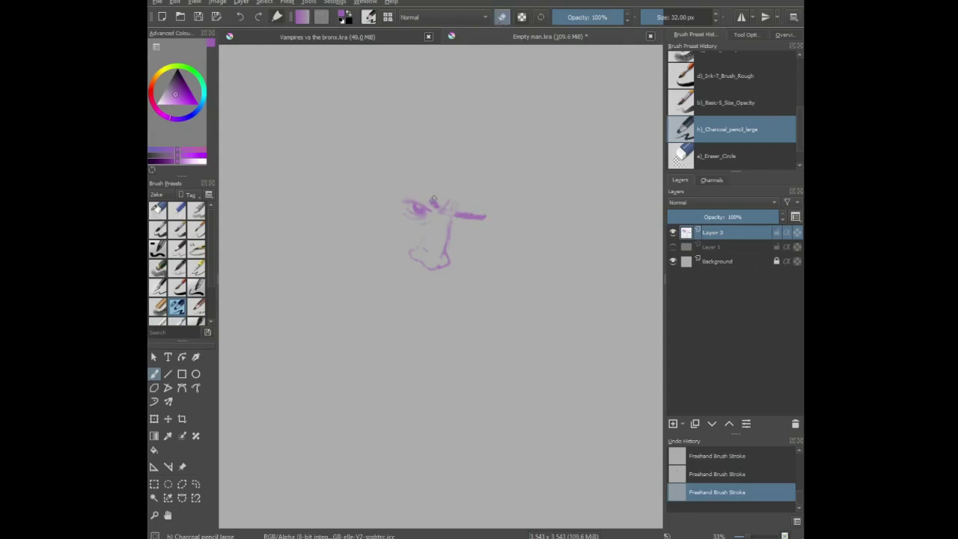
{"action": "left_click", "coordinate": [502, 16]}
{"action": "left_click_drag", "start_coordinate": [427, 198], "coordinate": [401, 186]}
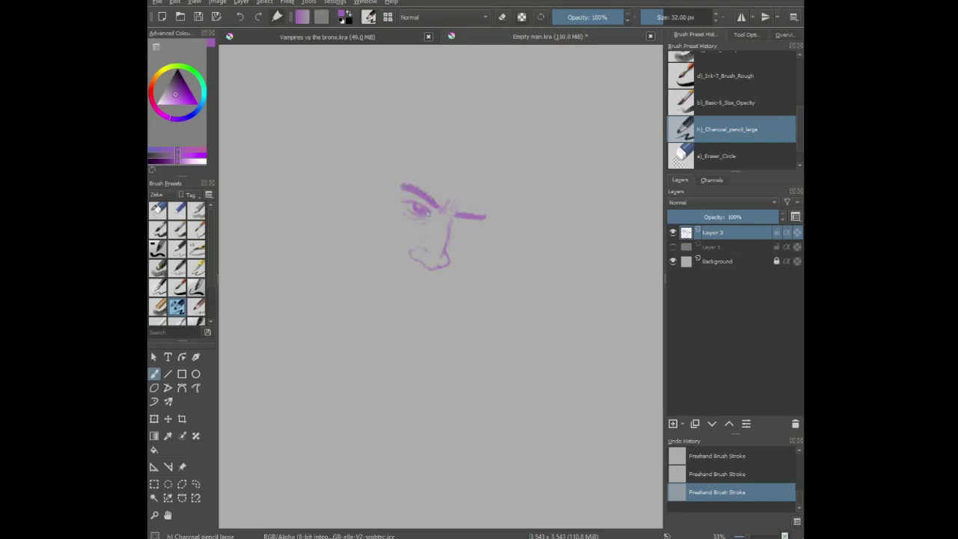
- Erase the nose, redraw it shorter and narrower, and add the second eye under the right eyebrow
{"action": "key", "text": "e"}
{"action": "left_click", "coordinate": [159, 212]}
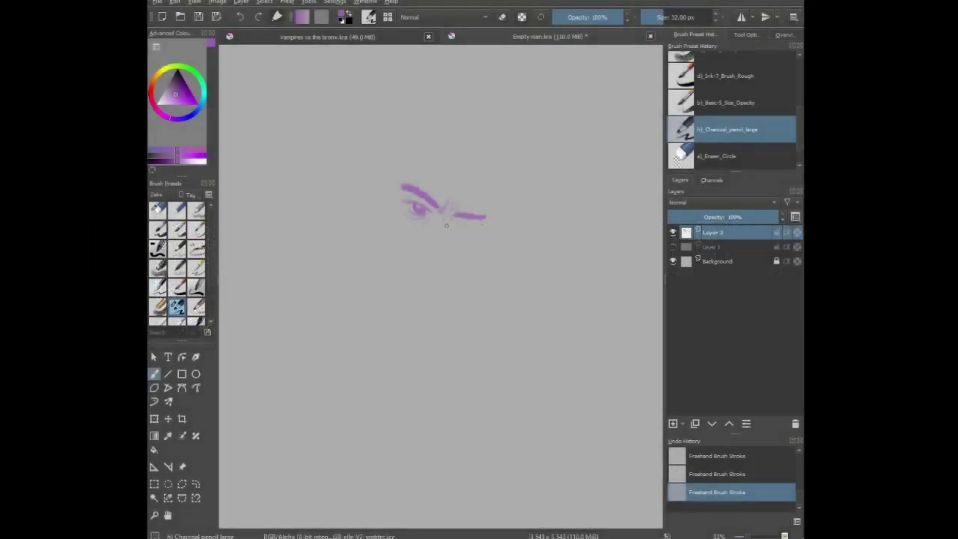
{"action": "left_click_drag", "start_coordinate": [447, 226], "coordinate": [442, 250]}
{"action": "left_click_drag", "start_coordinate": [434, 258], "coordinate": [426, 257]}
{"action": "left_click_drag", "start_coordinate": [452, 219], "coordinate": [464, 230]}
- Reshape the outer ends of both eyebrows by erasing and redrawing, and sketch the lips below the nose
{"action": "left_click", "coordinate": [502, 17]}
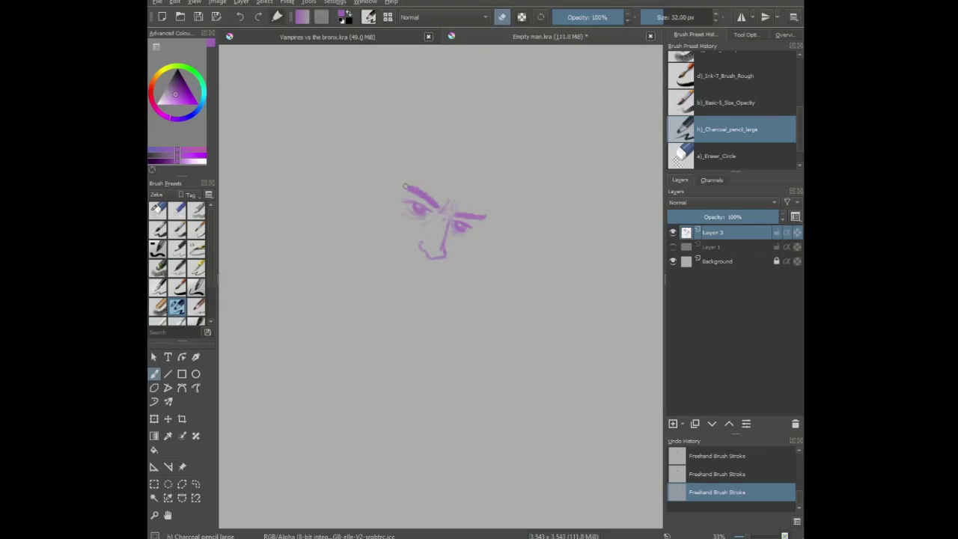
{"action": "left_click", "coordinate": [501, 17]}
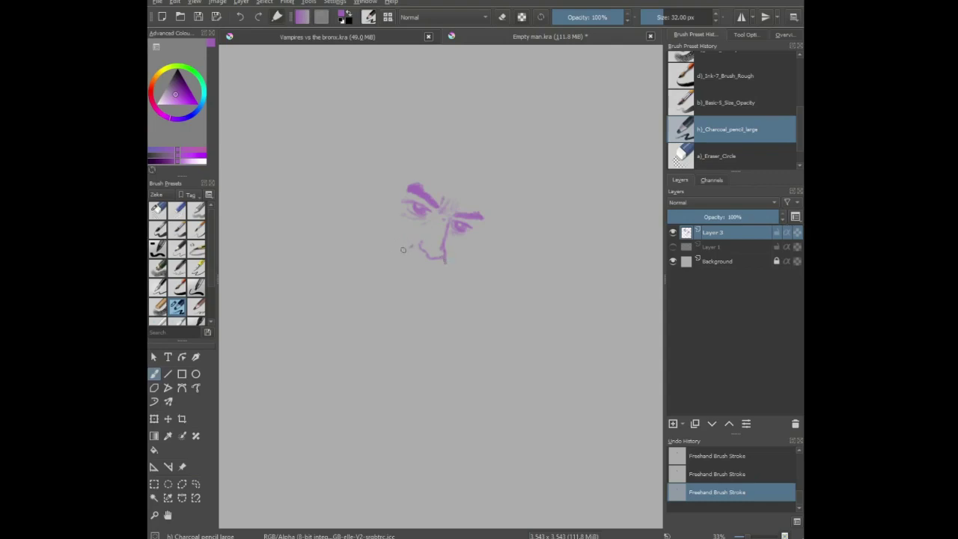
{"action": "key", "text": "ctrl+z"}
{"action": "key", "text": "ctrl+z"}
{"action": "key", "text": "ctrl+shift+z"}
{"action": "key", "text": "ctrl+shift+z"}
{"action": "mouse_move", "coordinate": [414, 260]}
{"action": "left_mouse_down"}
{"action": "mouse_move", "coordinate": [439, 274]}
{"action": "mouse_move", "coordinate": [405, 269]}
{"action": "mouse_move", "coordinate": [420, 267]}
{"action": "left_mouse_up"}
{"action": "left_click", "coordinate": [502, 16]}
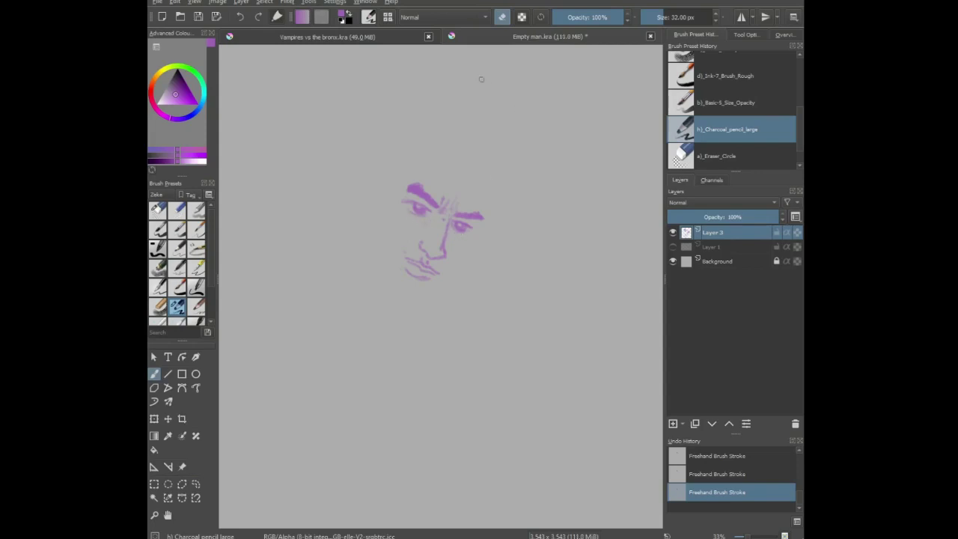
{"action": "left_click", "coordinate": [502, 16]}
{"action": "mouse_move", "coordinate": [500, 166]}
{"action": "left_mouse_down"}
{"action": "mouse_move", "coordinate": [451, 141]}
{"action": "mouse_move", "coordinate": [425, 155]}
{"action": "left_mouse_up"}
{"action": "key", "text": "ctrl+z"}
{"action": "key", "text": "ctrl+z"}
{"action": "key", "text": "ctrl+z"}
{"action": "key", "text": "ctrl+z"}
{"action": "key", "text": "ctrl+z"}
{"action": "key", "text": "ctrl+z"}
{"action": "key", "text": "ctrl+z"}
{"action": "key", "text": "ctrl+z"}
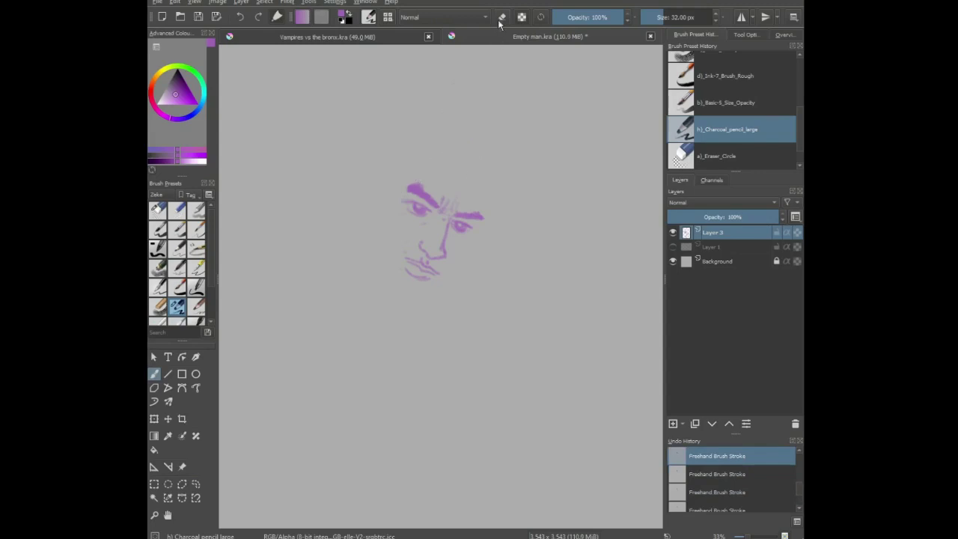
- Trim the outer end of the left eyebrow in erase mode and return to painting
{"action": "left_click_drag", "start_coordinate": [419, 183], "coordinate": [406, 190]}
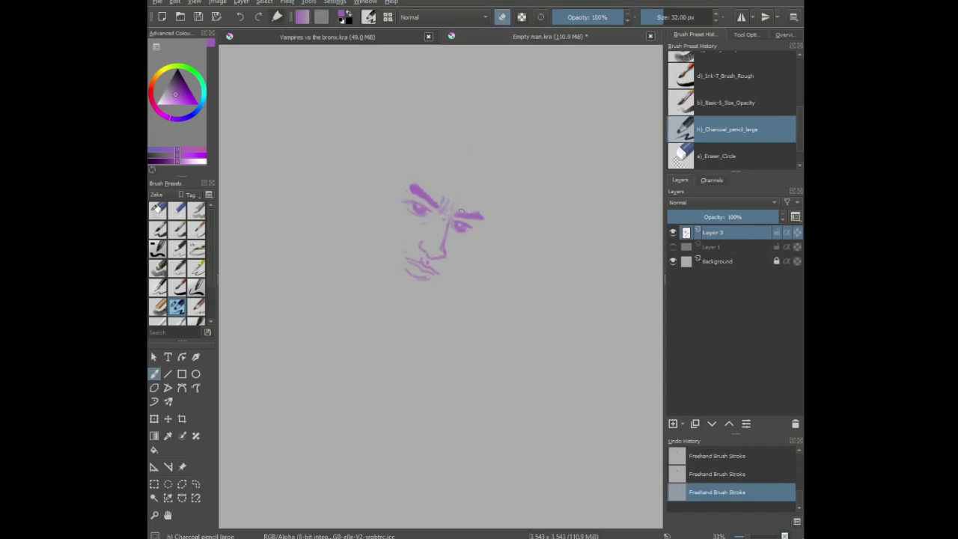
{"action": "key", "text": "e"}
- Try shading the lips and adding a chin line below the mouth, undoing the strokes
{"action": "left_click_drag", "start_coordinate": [405, 258], "coordinate": [416, 262]}
{"action": "left_click_drag", "start_coordinate": [403, 298], "coordinate": [429, 296]}
{"action": "key", "text": "ctrl+z"}
{"action": "key", "text": "ctrl+z"}
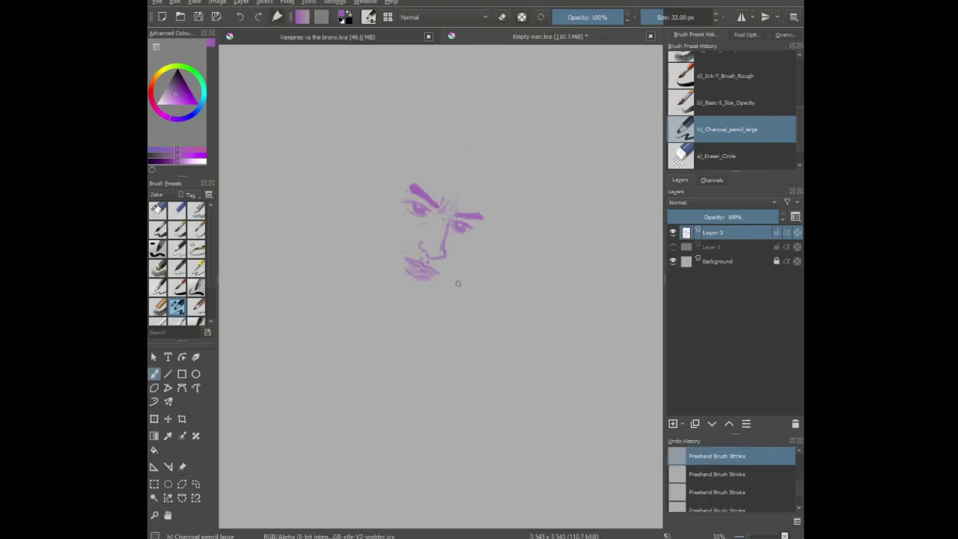
{"action": "key", "text": "ctrl+z"}
- Draw a wide left cheek and jaw outline with shading along it, undoing the last cheek strokes
{"action": "left_click_drag", "start_coordinate": [379, 193], "coordinate": [374, 217]}
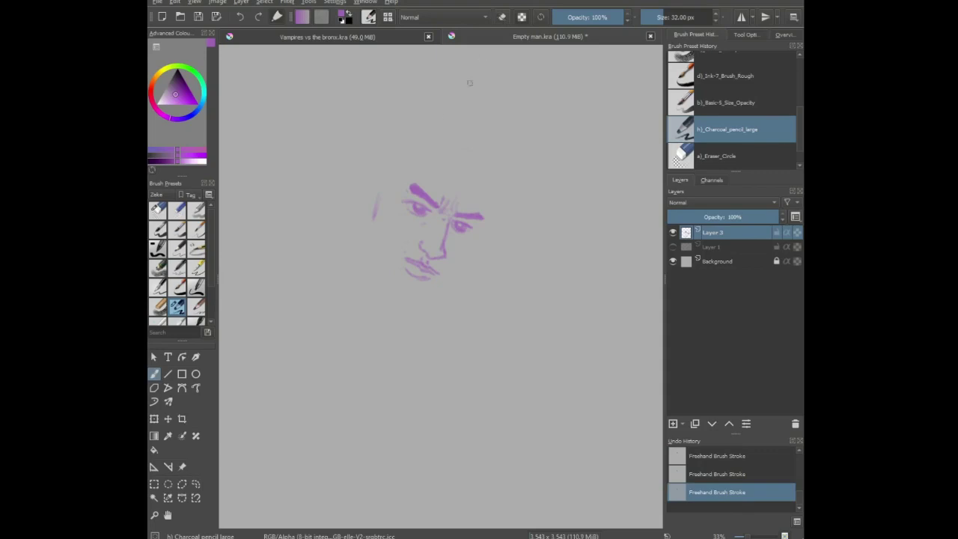
{"action": "mouse_move", "coordinate": [375, 211]}
{"action": "left_mouse_down"}
{"action": "mouse_move", "coordinate": [370, 227]}
{"action": "mouse_move", "coordinate": [392, 292]}
{"action": "left_mouse_up"}
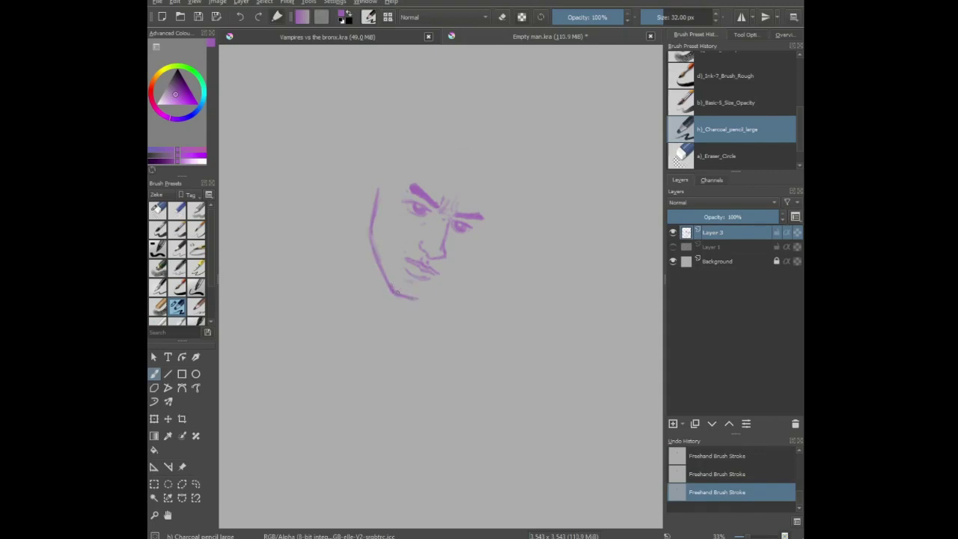
{"action": "left_click_drag", "start_coordinate": [397, 283], "coordinate": [390, 279]}
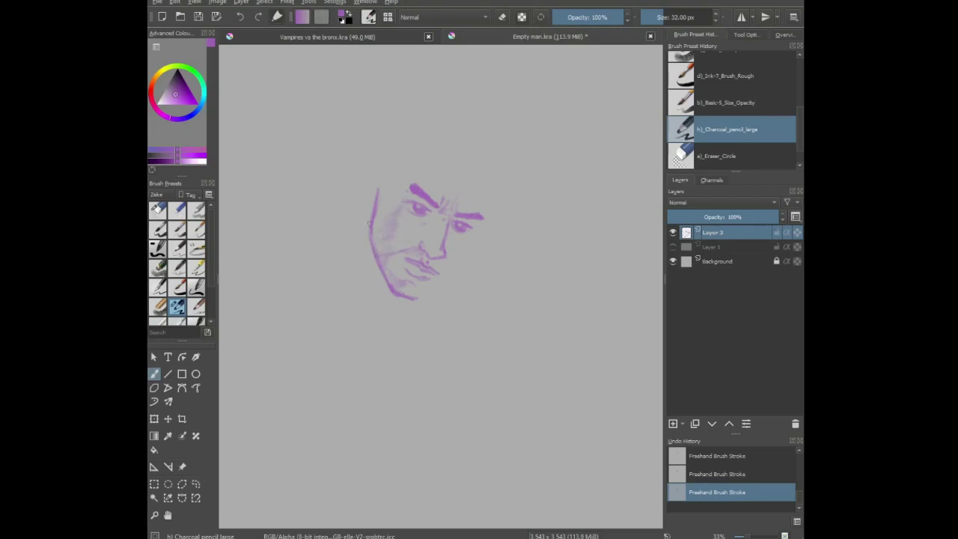
{"action": "key", "text": "ctrl+z"}
{"action": "key", "text": "ctrl+z"}
{"action": "key", "text": "ctrl+z"}
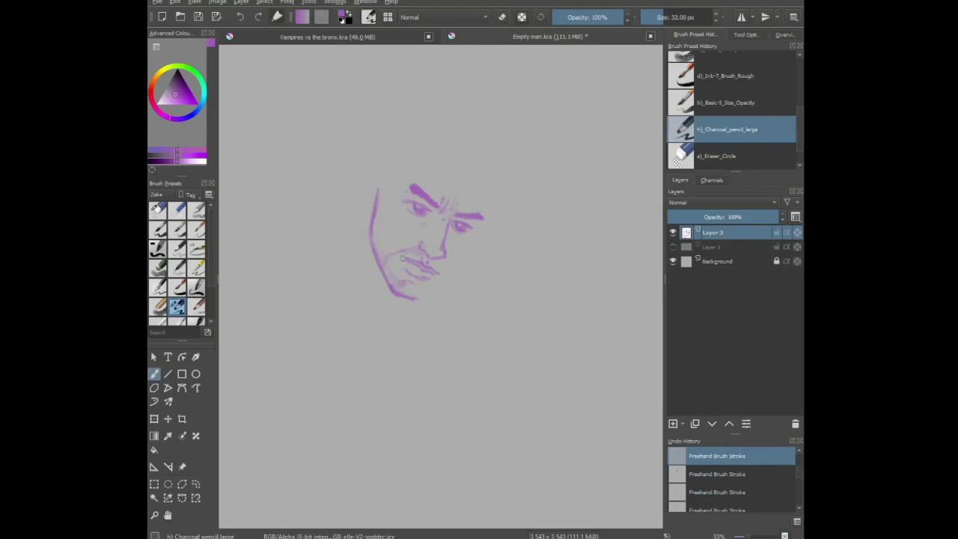
- Erase the remaining cheek shading and the whole left cheek and jaw outline
{"action": "left_click", "coordinate": [502, 17]}
{"action": "left_click", "coordinate": [403, 245]}
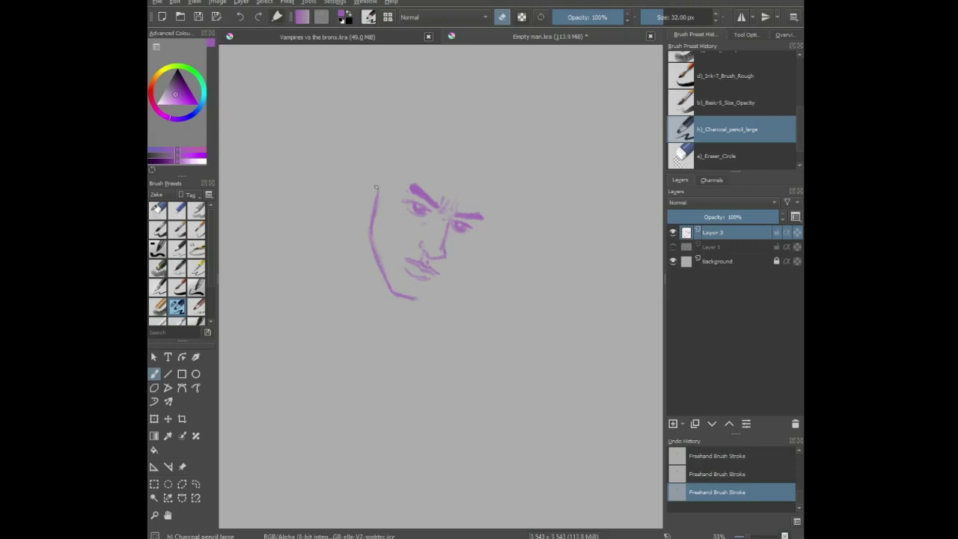
{"action": "left_click_drag", "start_coordinate": [376, 187], "coordinate": [368, 247]}
{"action": "mouse_move", "coordinate": [392, 292]}
{"action": "left_mouse_down"}
{"action": "mouse_move", "coordinate": [374, 262]}
{"action": "mouse_move", "coordinate": [417, 298]}
{"action": "left_mouse_up"}
{"action": "mouse_move", "coordinate": [385, 277]}
{"action": "left_mouse_down"}
{"action": "mouse_move", "coordinate": [372, 242]}
{"action": "mouse_move", "coordinate": [375, 251]}
{"action": "left_mouse_up"}
{"action": "left_click", "coordinate": [502, 18]}
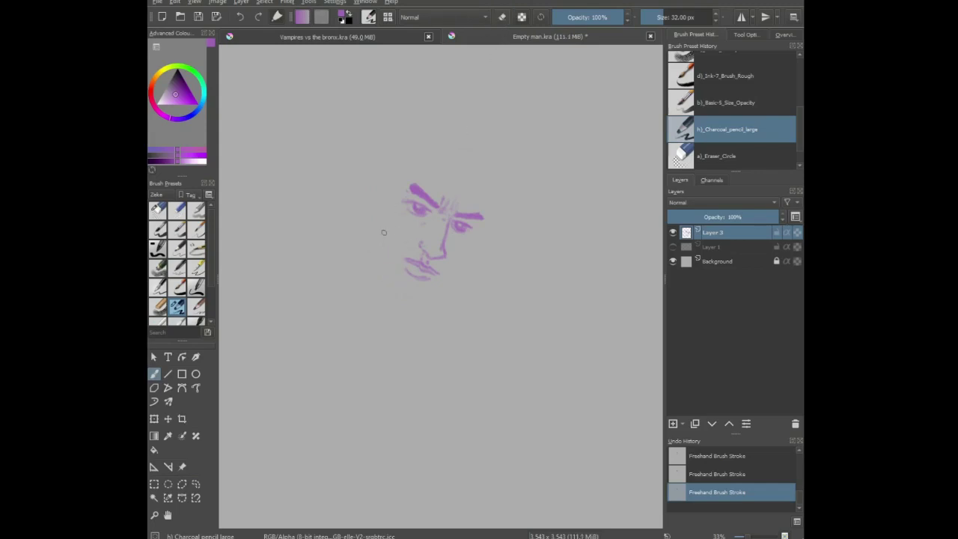
- Draw a narrower face outline from the left temple around the chin to the right eyebrow, redrawing the right jaw
{"action": "mouse_move", "coordinate": [377, 223]}
{"action": "left_mouse_down"}
{"action": "mouse_move", "coordinate": [395, 284]}
{"action": "mouse_move", "coordinate": [418, 293]}
{"action": "mouse_move", "coordinate": [451, 271]}
{"action": "left_mouse_up"}
{"action": "key", "text": "ctrl+z"}
{"action": "key", "text": "ctrl+z"}
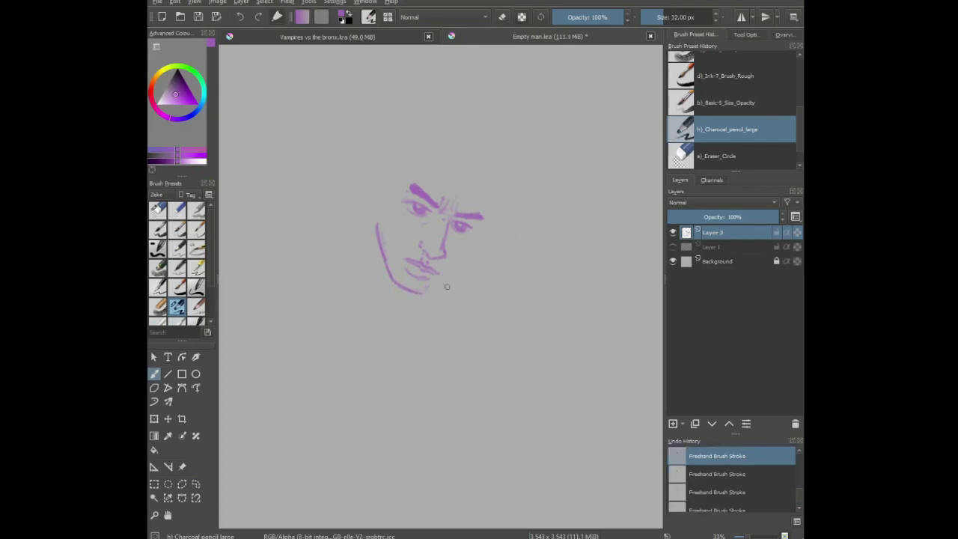
{"action": "mouse_move", "coordinate": [430, 288]}
{"action": "left_mouse_down"}
{"action": "mouse_move", "coordinate": [416, 292]}
{"action": "mouse_move", "coordinate": [452, 273]}
{"action": "mouse_move", "coordinate": [490, 217]}
{"action": "left_mouse_up"}
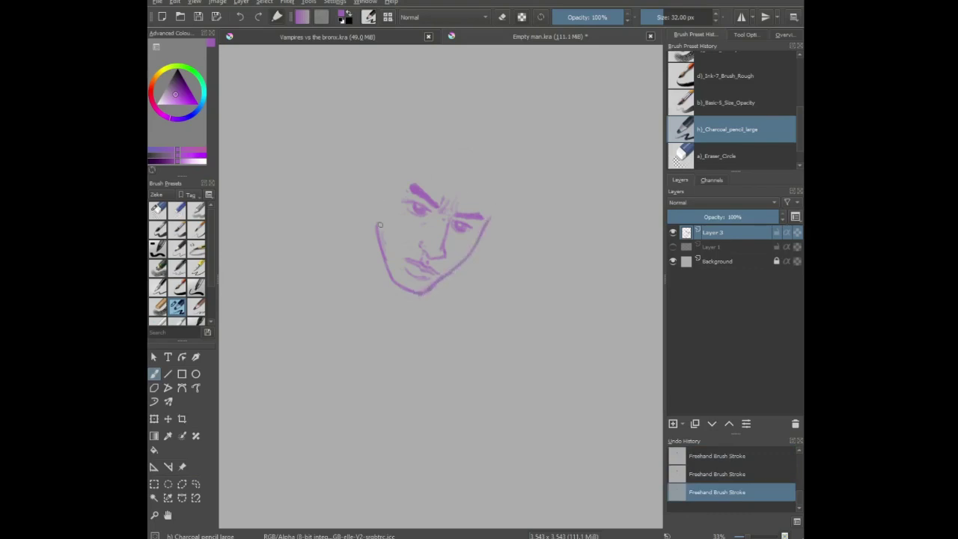
{"action": "left_click_drag", "start_coordinate": [376, 217], "coordinate": [378, 187]}
- Outline a curly hair mass around the head, add the left ear and sideburn, and draw the hairline across the forehead
{"action": "scroll", "coordinate": [430, 217], "scroll_direction": "up", "scroll_amount": 2}
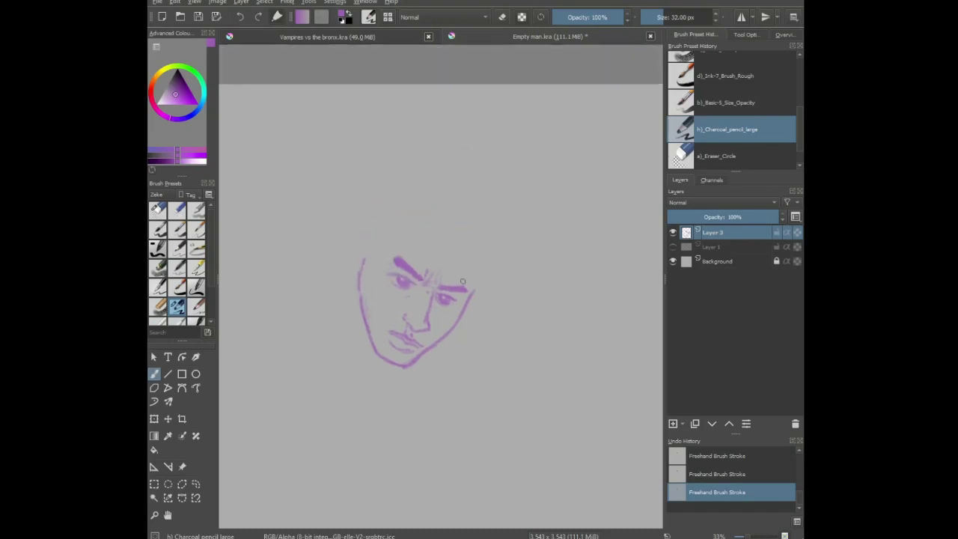
{"action": "mouse_move", "coordinate": [473, 290]}
{"action": "left_mouse_down"}
{"action": "mouse_move", "coordinate": [481, 267]}
{"action": "mouse_move", "coordinate": [496, 269]}
{"action": "mouse_move", "coordinate": [500, 216]}
{"action": "mouse_move", "coordinate": [479, 183]}
{"action": "mouse_move", "coordinate": [449, 167]}
{"action": "mouse_move", "coordinate": [412, 167]}
{"action": "mouse_move", "coordinate": [380, 184]}
{"action": "mouse_move", "coordinate": [352, 225]}
{"action": "mouse_move", "coordinate": [353, 275]}
{"action": "mouse_move", "coordinate": [349, 238]}
{"action": "mouse_move", "coordinate": [359, 256]}
{"action": "mouse_move", "coordinate": [350, 262]}
{"action": "mouse_move", "coordinate": [358, 254]}
{"action": "left_mouse_up"}
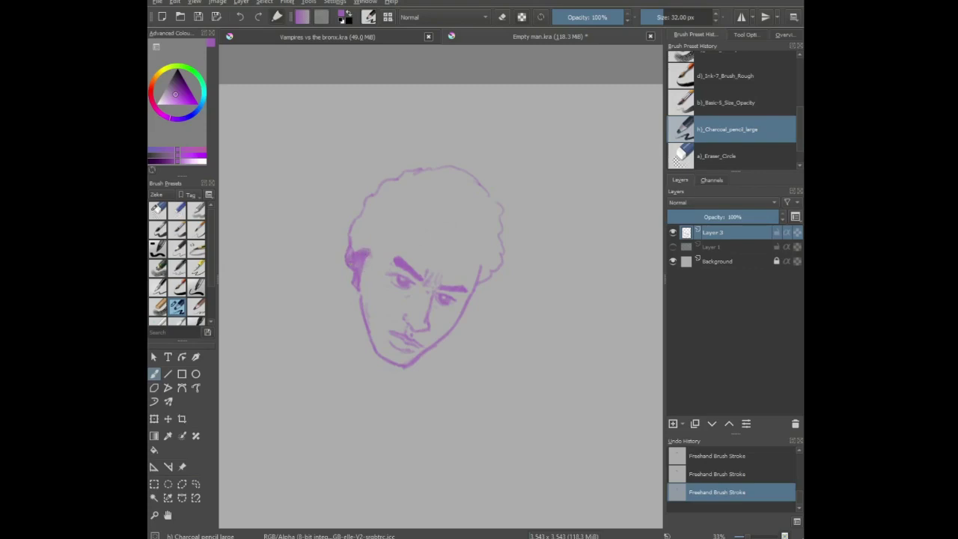
{"action": "mouse_move", "coordinate": [369, 253]}
{"action": "left_mouse_down"}
{"action": "mouse_move", "coordinate": [413, 229]}
{"action": "mouse_move", "coordinate": [429, 248]}
{"action": "mouse_move", "coordinate": [406, 229]}
{"action": "mouse_move", "coordinate": [478, 265]}
{"action": "left_mouse_up"}
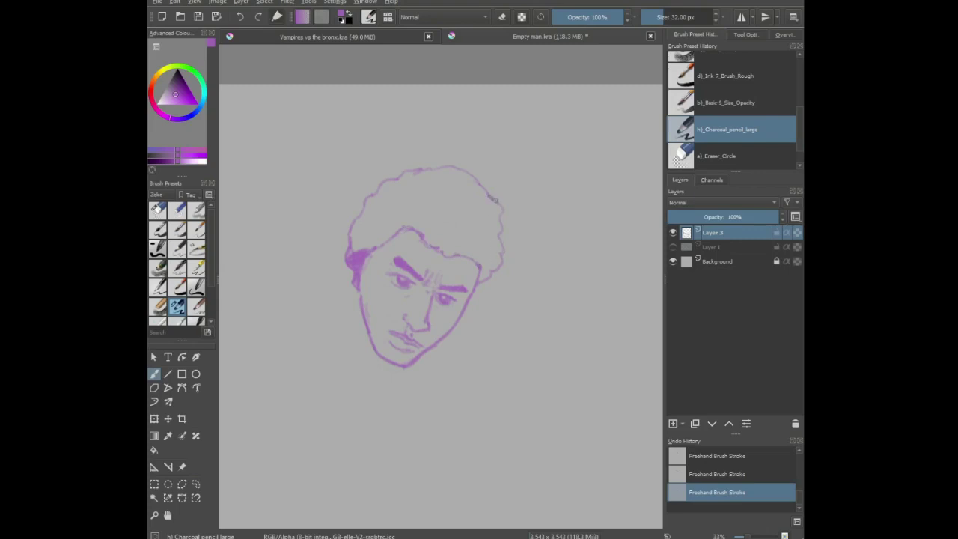
- Try to flood-fill the hair area with purple, undo the fills, and return to the freehand brush
{"action": "key", "text": "f"}
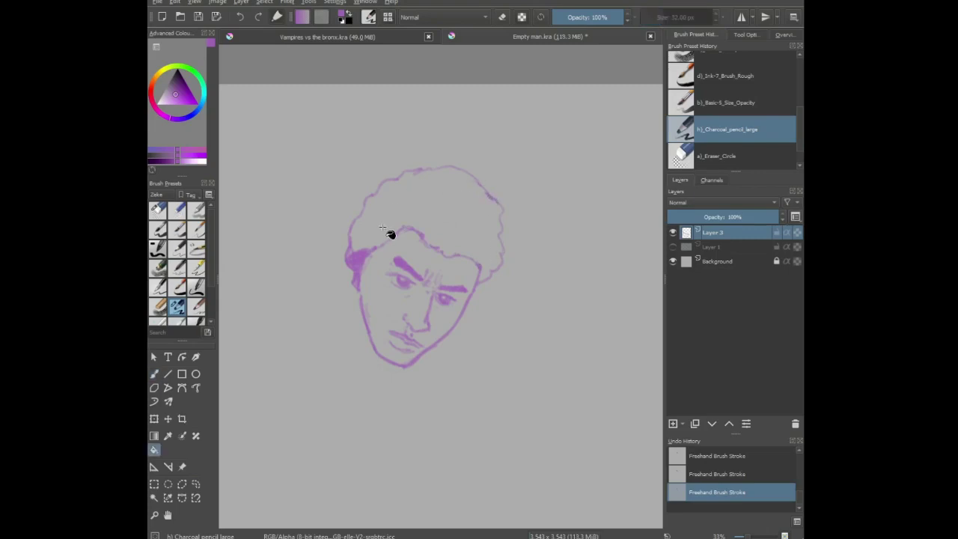
{"action": "left_click", "coordinate": [395, 212]}
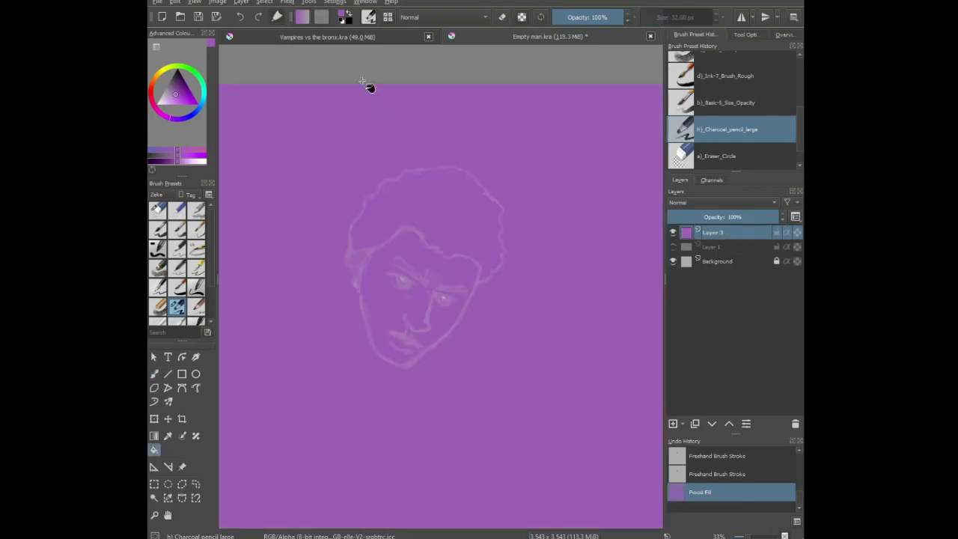
{"action": "left_click", "coordinate": [241, 17]}
{"action": "left_click", "coordinate": [427, 204]}
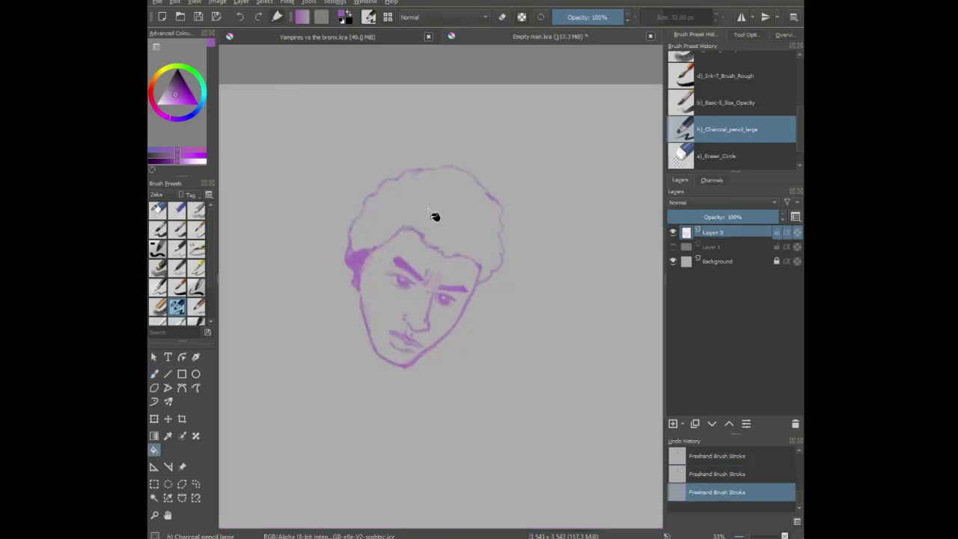
{"action": "left_click", "coordinate": [434, 214]}
{"action": "left_click", "coordinate": [240, 17]}
{"action": "key", "text": "b"}
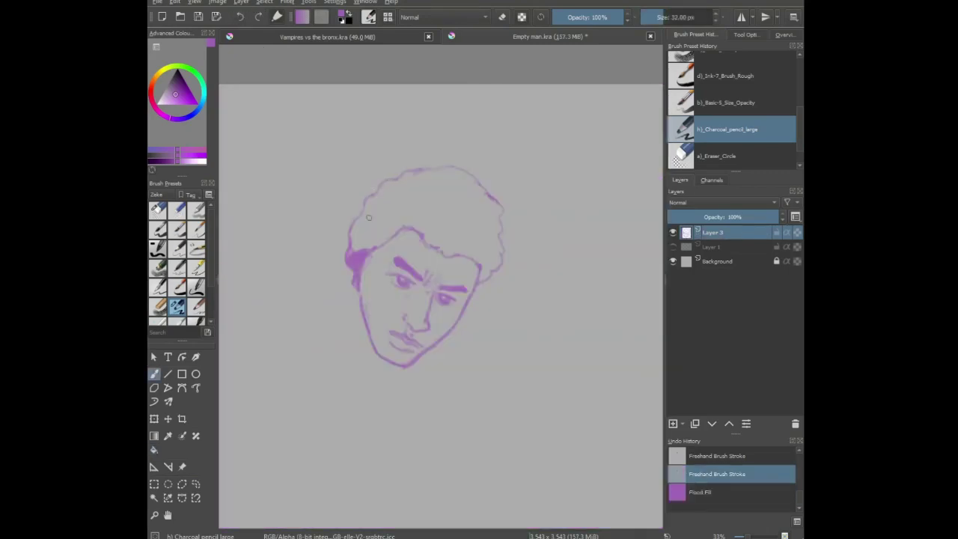
- Fill the whole curly hair mass with solid purple charcoal strokes, from the left temple across the crown to the right edge
{"action": "mouse_move", "coordinate": [356, 260]}
{"action": "left_mouse_down"}
{"action": "mouse_move", "coordinate": [370, 226]}
{"action": "mouse_move", "coordinate": [360, 213]}
{"action": "mouse_move", "coordinate": [356, 228]}
{"action": "mouse_move", "coordinate": [379, 194]}
{"action": "mouse_move", "coordinate": [369, 240]}
{"action": "mouse_move", "coordinate": [384, 223]}
{"action": "mouse_move", "coordinate": [375, 242]}
{"action": "mouse_move", "coordinate": [396, 228]}
{"action": "mouse_move", "coordinate": [379, 245]}
{"action": "mouse_move", "coordinate": [401, 224]}
{"action": "mouse_move", "coordinate": [377, 201]}
{"action": "mouse_move", "coordinate": [397, 193]}
{"action": "mouse_move", "coordinate": [381, 206]}
{"action": "mouse_move", "coordinate": [380, 192]}
{"action": "mouse_move", "coordinate": [410, 171]}
{"action": "mouse_move", "coordinate": [390, 223]}
{"action": "mouse_move", "coordinate": [402, 221]}
{"action": "left_mouse_up"}
{"action": "left_click_drag", "start_coordinate": [414, 215], "coordinate": [405, 225]}
{"action": "mouse_move", "coordinate": [416, 220]}
{"action": "left_mouse_down"}
{"action": "mouse_move", "coordinate": [402, 230]}
{"action": "mouse_move", "coordinate": [416, 218]}
{"action": "left_mouse_up"}
{"action": "mouse_move", "coordinate": [446, 190]}
{"action": "left_mouse_down"}
{"action": "mouse_move", "coordinate": [418, 211]}
{"action": "mouse_move", "coordinate": [416, 173]}
{"action": "mouse_move", "coordinate": [436, 176]}
{"action": "left_mouse_up"}
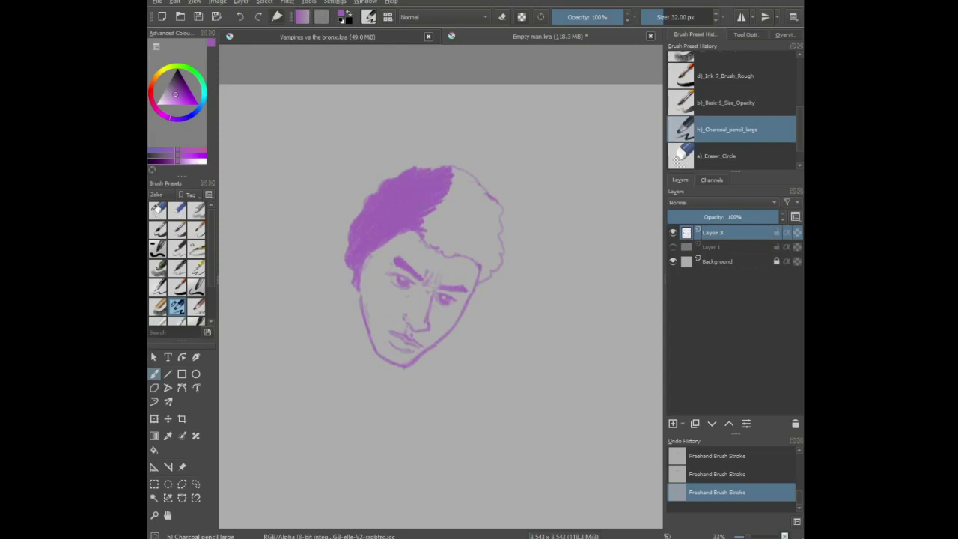
{"action": "mouse_move", "coordinate": [490, 268]}
{"action": "left_mouse_down"}
{"action": "mouse_move", "coordinate": [481, 283]}
{"action": "mouse_move", "coordinate": [487, 253]}
{"action": "left_mouse_up"}
{"action": "mouse_move", "coordinate": [482, 254]}
{"action": "left_mouse_down"}
{"action": "mouse_move", "coordinate": [445, 254]}
{"action": "mouse_move", "coordinate": [481, 245]}
{"action": "mouse_move", "coordinate": [439, 251]}
{"action": "left_mouse_up"}
{"action": "mouse_move", "coordinate": [466, 238]}
{"action": "left_mouse_down"}
{"action": "mouse_move", "coordinate": [443, 249]}
{"action": "mouse_move", "coordinate": [420, 243]}
{"action": "left_mouse_up"}
{"action": "left_click_drag", "start_coordinate": [463, 217], "coordinate": [421, 226]}
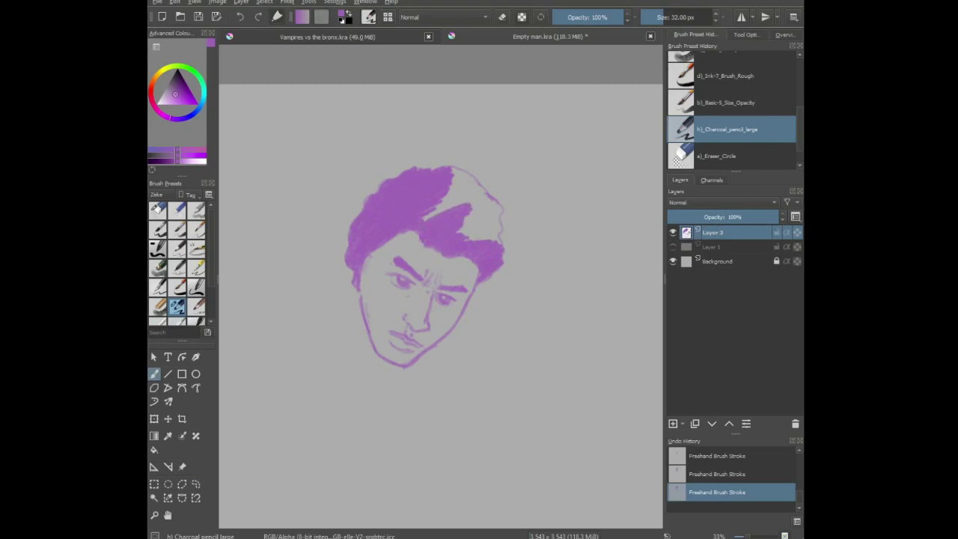
{"action": "mouse_move", "coordinate": [467, 201]}
{"action": "left_mouse_down"}
{"action": "mouse_move", "coordinate": [422, 220]}
{"action": "mouse_move", "coordinate": [435, 209]}
{"action": "mouse_move", "coordinate": [427, 210]}
{"action": "left_mouse_up"}
{"action": "mouse_move", "coordinate": [471, 184]}
{"action": "left_mouse_down"}
{"action": "mouse_move", "coordinate": [441, 202]}
{"action": "mouse_move", "coordinate": [449, 195]}
{"action": "left_mouse_up"}
{"action": "left_click_drag", "start_coordinate": [470, 180], "coordinate": [451, 189]}
{"action": "left_click_drag", "start_coordinate": [465, 176], "coordinate": [453, 181]}
{"action": "mouse_move", "coordinate": [462, 172]}
{"action": "left_mouse_down"}
{"action": "mouse_move", "coordinate": [454, 179]}
{"action": "mouse_move", "coordinate": [467, 182]}
{"action": "left_mouse_up"}
{"action": "mouse_move", "coordinate": [477, 181]}
{"action": "left_mouse_down"}
{"action": "mouse_move", "coordinate": [460, 199]}
{"action": "mouse_move", "coordinate": [471, 214]}
{"action": "mouse_move", "coordinate": [486, 208]}
{"action": "mouse_move", "coordinate": [460, 231]}
{"action": "mouse_move", "coordinate": [466, 241]}
{"action": "mouse_move", "coordinate": [502, 238]}
{"action": "left_mouse_up"}
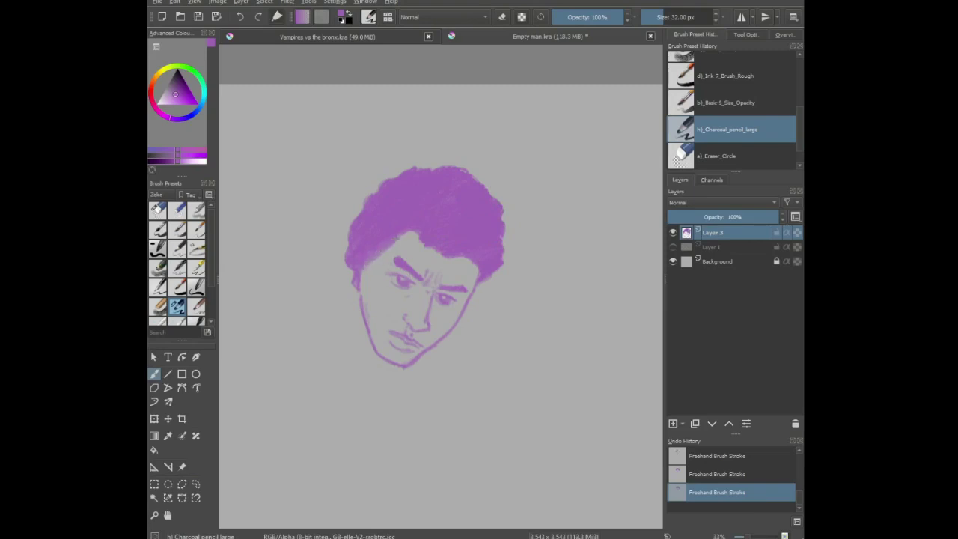
- Hatch shadow over the left side of the face, around the left eye and along the nose
{"action": "mouse_move", "coordinate": [377, 259]}
{"action": "left_mouse_down"}
{"action": "mouse_move", "coordinate": [363, 284]}
{"action": "mouse_move", "coordinate": [384, 274]}
{"action": "mouse_move", "coordinate": [358, 296]}
{"action": "mouse_move", "coordinate": [373, 288]}
{"action": "mouse_move", "coordinate": [366, 307]}
{"action": "mouse_move", "coordinate": [380, 299]}
{"action": "mouse_move", "coordinate": [383, 331]}
{"action": "left_mouse_up"}
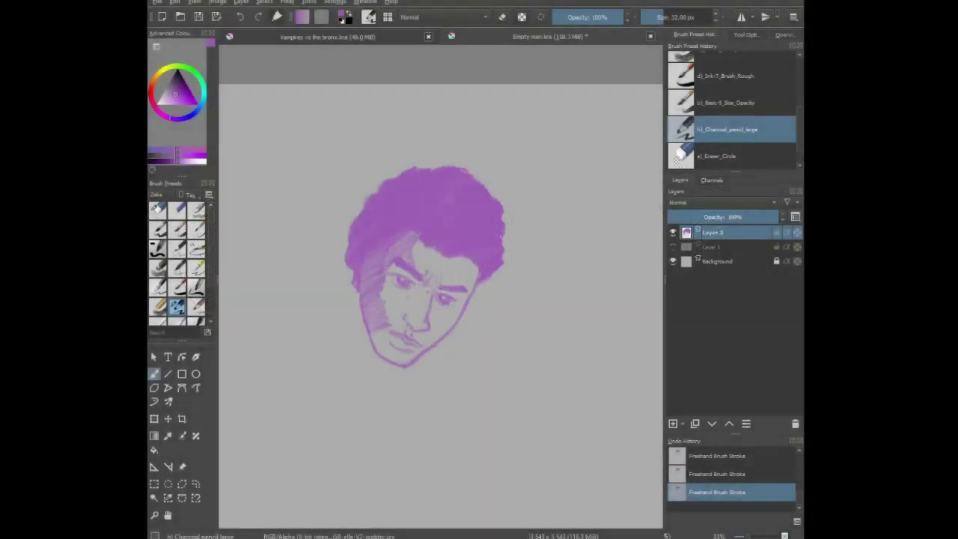
{"action": "mouse_move", "coordinate": [383, 283]}
{"action": "left_mouse_down"}
{"action": "mouse_move", "coordinate": [407, 295]}
{"action": "mouse_move", "coordinate": [405, 312]}
{"action": "mouse_move", "coordinate": [421, 306]}
{"action": "mouse_move", "coordinate": [412, 320]}
{"action": "mouse_move", "coordinate": [423, 286]}
{"action": "left_mouse_up"}
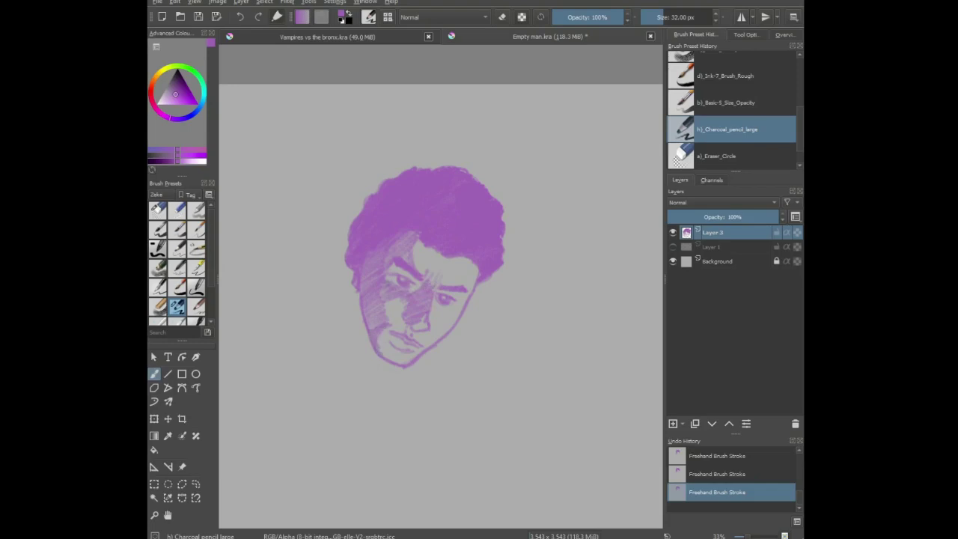
{"action": "left_click_drag", "start_coordinate": [373, 314], "coordinate": [384, 322]}
{"action": "left_click_drag", "start_coordinate": [357, 295], "coordinate": [360, 301]}
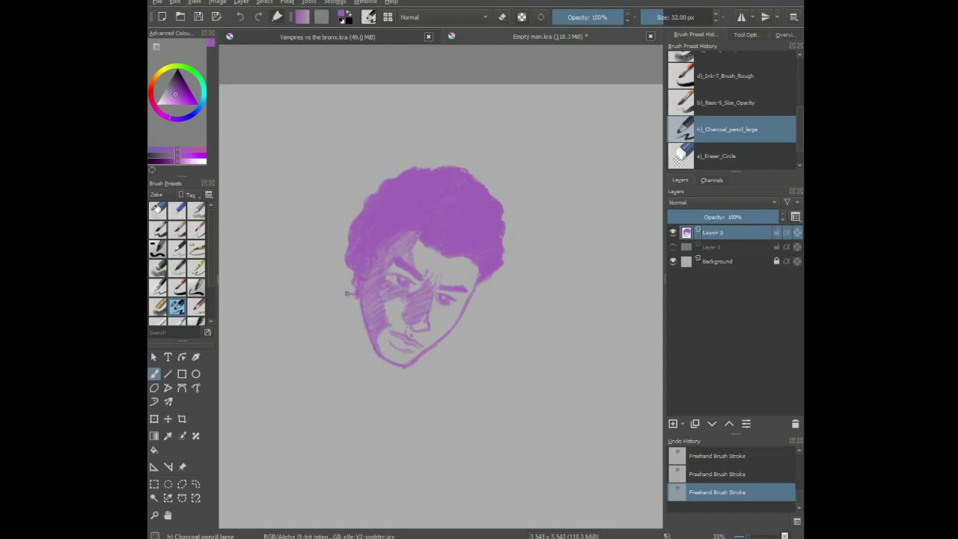
- Draw the jacket collar beside the left jaw, the shirt collar under the chin and the long right jacket edge
{"action": "left_click_drag", "start_coordinate": [347, 294], "coordinate": [337, 317]}
{"action": "mouse_move", "coordinate": [358, 323]}
{"action": "left_mouse_down"}
{"action": "mouse_move", "coordinate": [379, 384]}
{"action": "mouse_move", "coordinate": [378, 359]}
{"action": "left_mouse_up"}
{"action": "left_click_drag", "start_coordinate": [394, 376], "coordinate": [397, 402]}
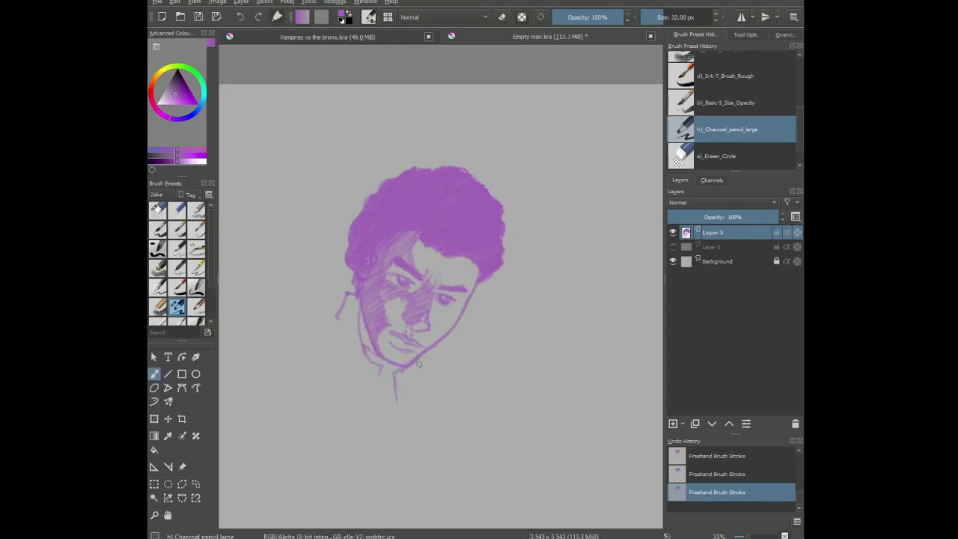
{"action": "mouse_move", "coordinate": [426, 354]}
{"action": "left_mouse_down"}
{"action": "mouse_move", "coordinate": [427, 379]}
{"action": "mouse_move", "coordinate": [416, 390]}
{"action": "left_mouse_up"}
{"action": "mouse_move", "coordinate": [434, 337]}
{"action": "left_mouse_down"}
{"action": "mouse_move", "coordinate": [448, 402]}
{"action": "mouse_move", "coordinate": [451, 392]}
{"action": "mouse_move", "coordinate": [439, 471]}
{"action": "left_mouse_up"}
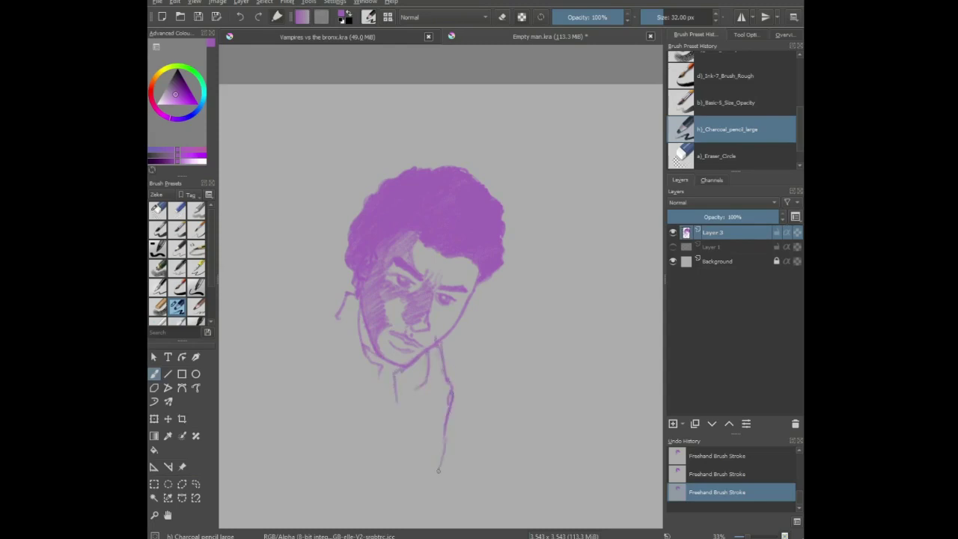
- Draw the long vertical shirt-front and lapel lines down the chest and extend the collar toward the left shoulder
{"action": "left_click_drag", "start_coordinate": [396, 407], "coordinate": [412, 478]}
{"action": "left_click_drag", "start_coordinate": [407, 398], "coordinate": [412, 470]}
{"action": "mouse_move", "coordinate": [427, 405]}
{"action": "left_mouse_down"}
{"action": "mouse_move", "coordinate": [415, 470]}
{"action": "mouse_move", "coordinate": [444, 471]}
{"action": "left_mouse_up"}
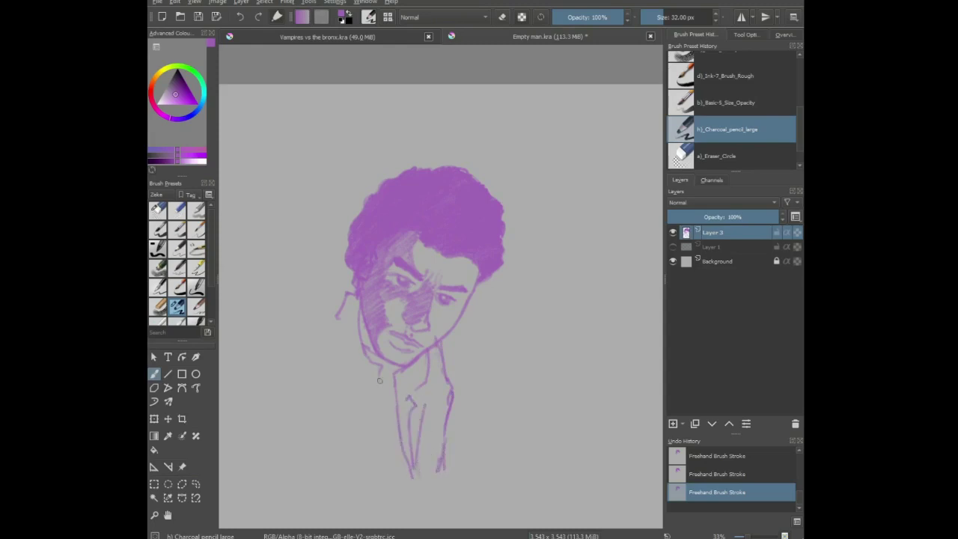
{"action": "left_click_drag", "start_coordinate": [384, 375], "coordinate": [366, 478]}
{"action": "left_click_drag", "start_coordinate": [361, 387], "coordinate": [353, 479]}
{"action": "left_click_drag", "start_coordinate": [347, 298], "coordinate": [331, 314]}
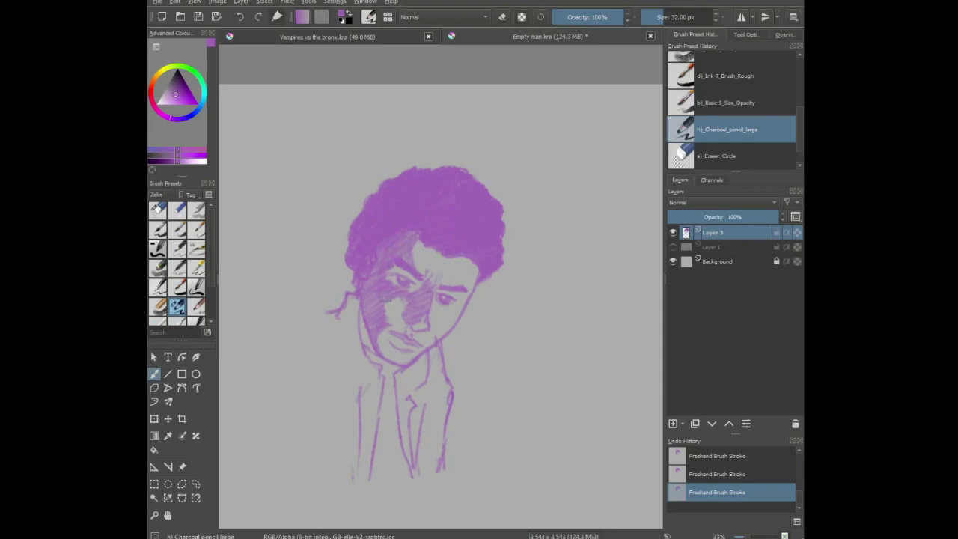
- Darken the frown crease between the eyebrows and clean the lower right jaw line with the brush in eraser mode
{"action": "left_click_drag", "start_coordinate": [425, 277], "coordinate": [436, 278]}
{"action": "left_click", "coordinate": [502, 16]}
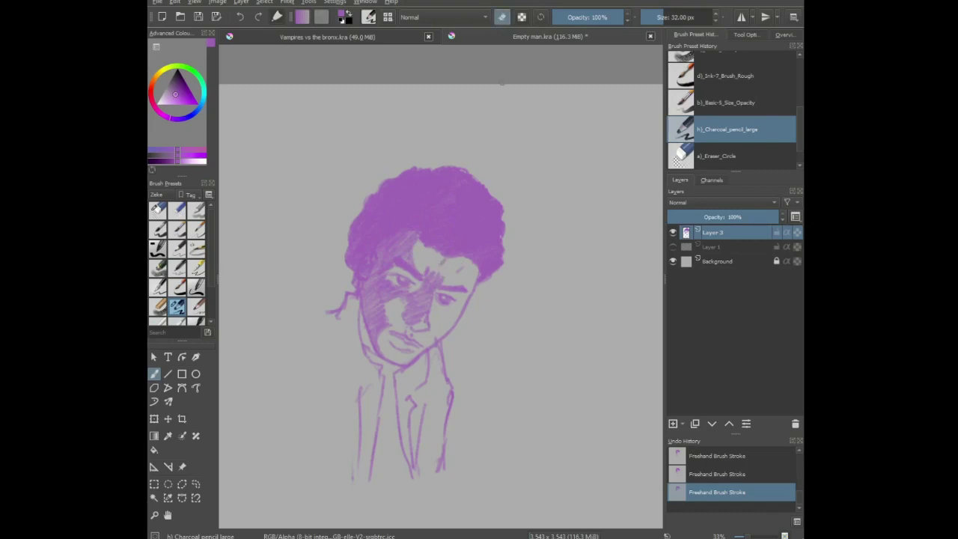
{"action": "left_click_drag", "start_coordinate": [438, 337], "coordinate": [433, 342]}
{"action": "left_click", "coordinate": [502, 16]}
- Outline the left shoulder and upper arm, and sketch a hand with pinched fingers below the jacket front
{"action": "mouse_move", "coordinate": [326, 313]}
{"action": "left_mouse_down"}
{"action": "mouse_move", "coordinate": [235, 372]}
{"action": "mouse_move", "coordinate": [228, 438]}
{"action": "left_mouse_up"}
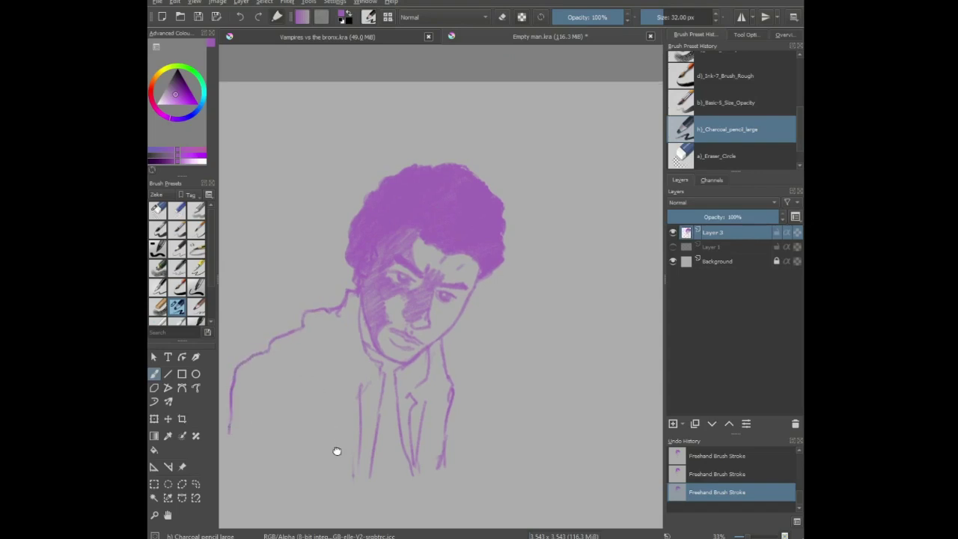
{"action": "left_click_drag", "start_coordinate": [337, 451], "coordinate": [364, 364]}
{"action": "mouse_move", "coordinate": [397, 445]}
{"action": "left_mouse_down"}
{"action": "mouse_move", "coordinate": [418, 411]}
{"action": "mouse_move", "coordinate": [465, 399]}
{"action": "mouse_move", "coordinate": [480, 409]}
{"action": "mouse_move", "coordinate": [447, 445]}
{"action": "left_mouse_up"}
{"action": "mouse_move", "coordinate": [449, 412]}
{"action": "left_mouse_down"}
{"action": "mouse_move", "coordinate": [415, 454]}
{"action": "mouse_move", "coordinate": [457, 444]}
{"action": "mouse_move", "coordinate": [433, 476]}
{"action": "mouse_move", "coordinate": [475, 409]}
{"action": "mouse_move", "coordinate": [470, 451]}
{"action": "mouse_move", "coordinate": [442, 477]}
{"action": "left_mouse_up"}
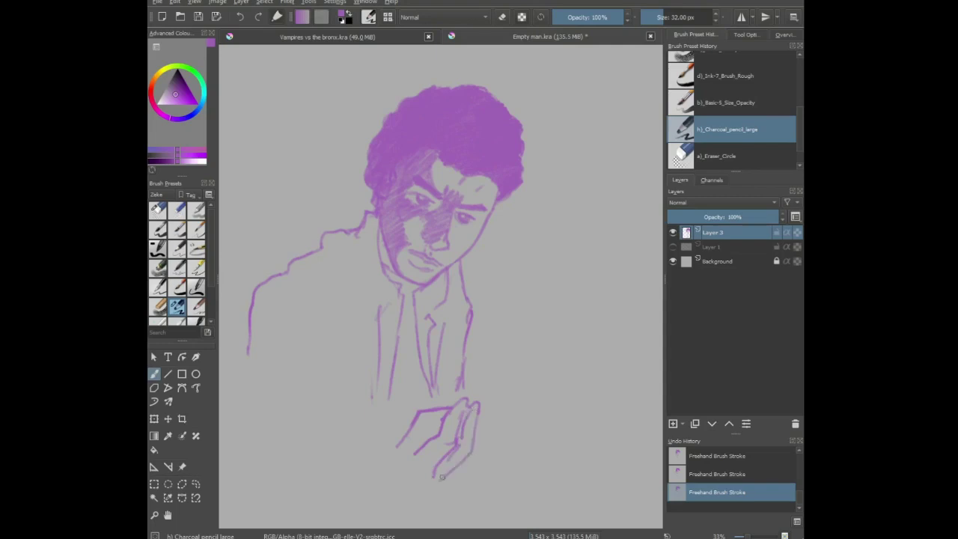
{"action": "mouse_move", "coordinate": [479, 409]}
{"action": "left_mouse_down"}
{"action": "mouse_move", "coordinate": [479, 454]}
{"action": "mouse_move", "coordinate": [449, 484]}
{"action": "left_mouse_up"}
{"action": "mouse_move", "coordinate": [442, 421]}
{"action": "left_mouse_down"}
{"action": "mouse_move", "coordinate": [423, 428]}
{"action": "mouse_move", "coordinate": [415, 444]}
{"action": "left_mouse_up"}
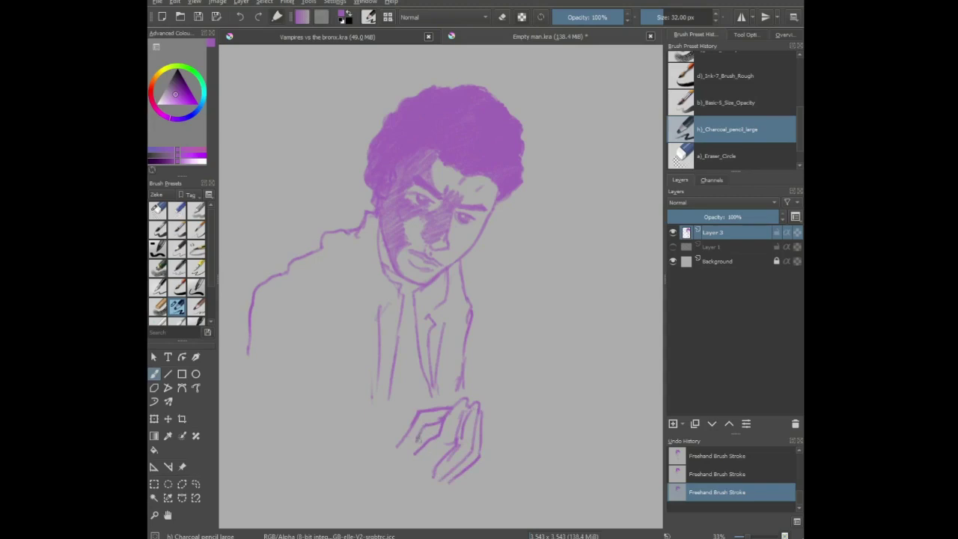
- Erase the angular back of the hand and redraw it wider, running down to the wrist
{"action": "key", "text": "e"}
{"action": "mouse_move", "coordinate": [424, 408]}
{"action": "left_mouse_down"}
{"action": "mouse_move", "coordinate": [435, 409]}
{"action": "mouse_move", "coordinate": [411, 421]}
{"action": "mouse_move", "coordinate": [450, 405]}
{"action": "mouse_move", "coordinate": [400, 436]}
{"action": "mouse_move", "coordinate": [412, 426]}
{"action": "left_mouse_up"}
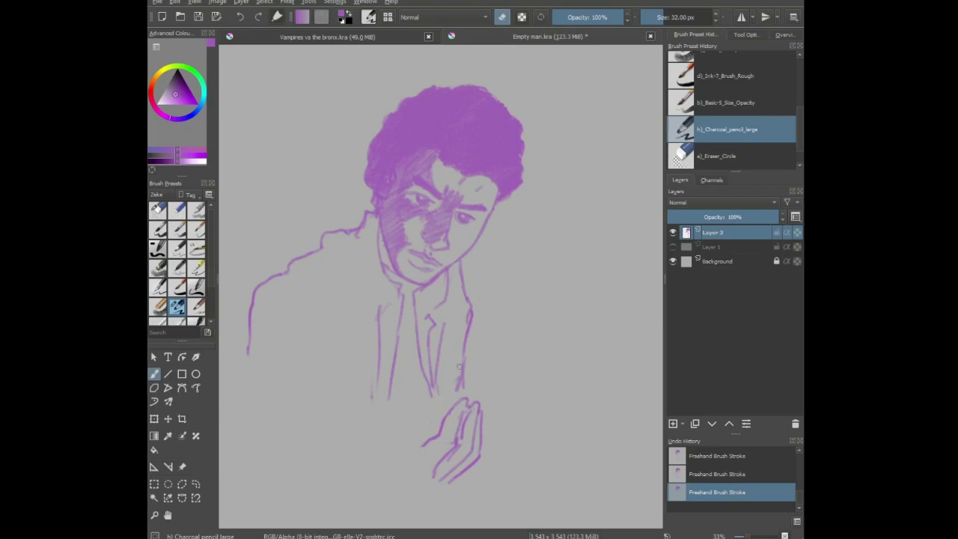
{"action": "key", "text": "e"}
{"action": "mouse_move", "coordinate": [443, 414]}
{"action": "left_mouse_down"}
{"action": "mouse_move", "coordinate": [399, 420]}
{"action": "mouse_move", "coordinate": [374, 474]}
{"action": "mouse_move", "coordinate": [393, 442]}
{"action": "mouse_move", "coordinate": [377, 474]}
{"action": "left_mouse_up"}
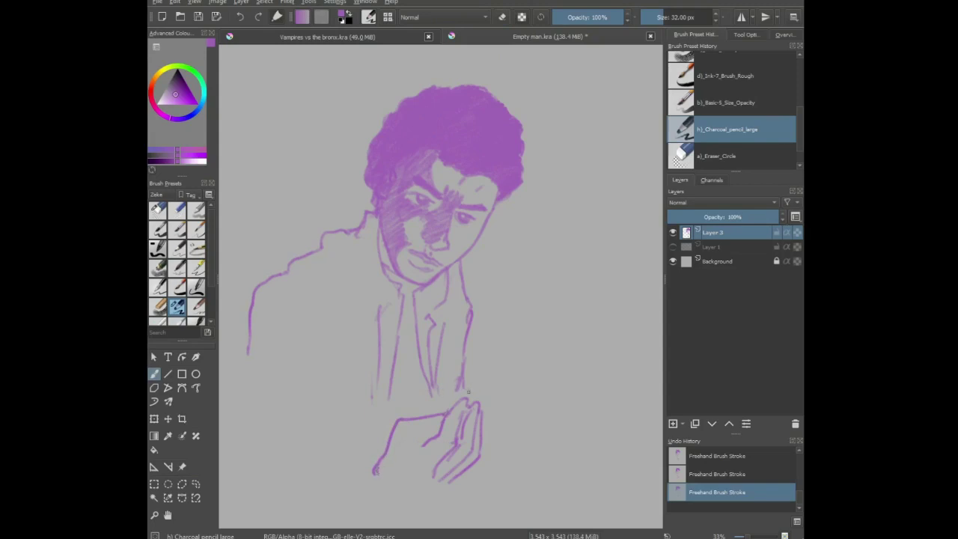
- Draw a skull-topped stick held in the raised fingers and undo the last few strokes
{"action": "mouse_move", "coordinate": [469, 393]}
{"action": "left_mouse_down"}
{"action": "mouse_move", "coordinate": [491, 361]}
{"action": "mouse_move", "coordinate": [488, 373]}
{"action": "mouse_move", "coordinate": [500, 365]}
{"action": "mouse_move", "coordinate": [477, 363]}
{"action": "mouse_move", "coordinate": [484, 352]}
{"action": "mouse_move", "coordinate": [498, 356]}
{"action": "mouse_move", "coordinate": [488, 352]}
{"action": "mouse_move", "coordinate": [500, 351]}
{"action": "mouse_move", "coordinate": [489, 340]}
{"action": "mouse_move", "coordinate": [501, 327]}
{"action": "mouse_move", "coordinate": [520, 347]}
{"action": "mouse_move", "coordinate": [510, 358]}
{"action": "mouse_move", "coordinate": [514, 351]}
{"action": "mouse_move", "coordinate": [498, 340]}
{"action": "mouse_move", "coordinate": [512, 337]}
{"action": "mouse_move", "coordinate": [495, 350]}
{"action": "mouse_move", "coordinate": [509, 360]}
{"action": "mouse_move", "coordinate": [482, 391]}
{"action": "left_mouse_up"}
{"action": "mouse_move", "coordinate": [503, 358]}
{"action": "left_mouse_down"}
{"action": "mouse_move", "coordinate": [482, 368]}
{"action": "mouse_move", "coordinate": [507, 329]}
{"action": "mouse_move", "coordinate": [510, 346]}
{"action": "left_mouse_up"}
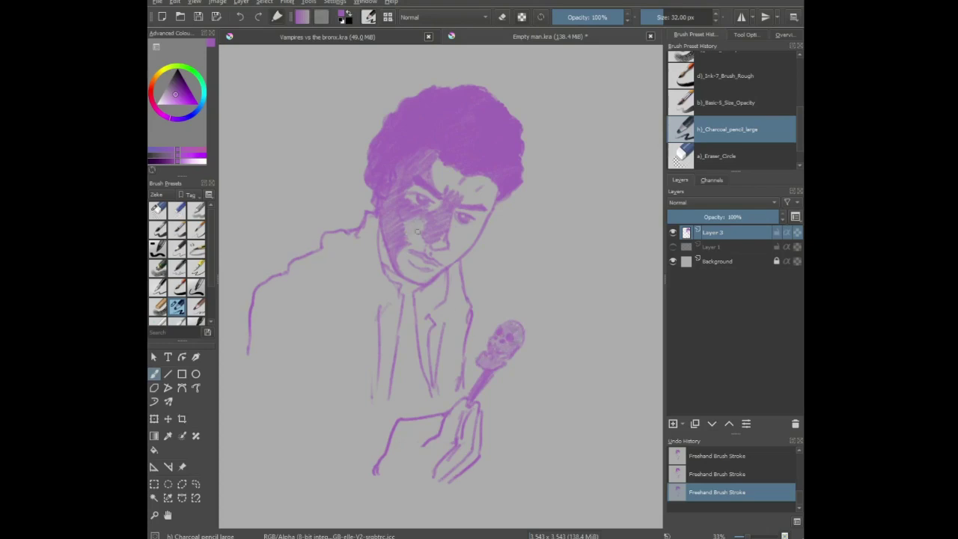
{"action": "key", "text": "ctrl+z"}
{"action": "key", "text": "ctrl+z"}
{"action": "key", "text": "ctrl+z"}
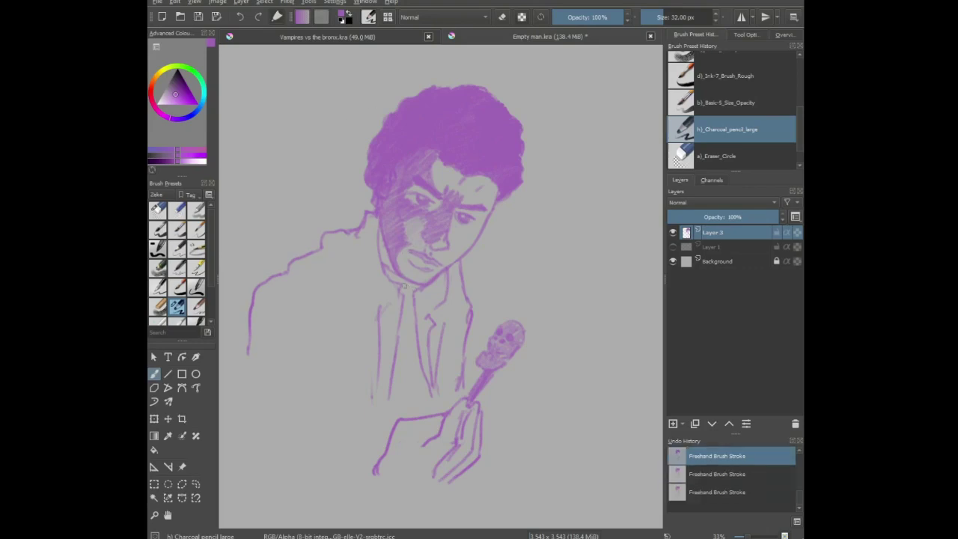
- Shade the back of the hand with hatching and darken the lines between the fingers
{"action": "left_click_drag", "start_coordinate": [331, 460], "coordinate": [428, 402]}
{"action": "left_click", "coordinate": [472, 428]}
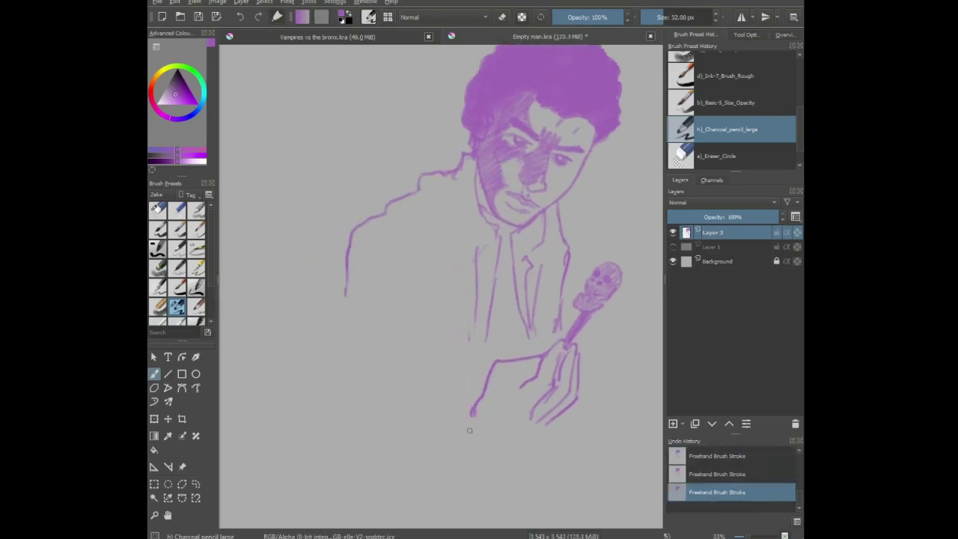
{"action": "mouse_move", "coordinate": [533, 360]}
{"action": "left_mouse_down"}
{"action": "mouse_move", "coordinate": [496, 384]}
{"action": "mouse_move", "coordinate": [531, 373]}
{"action": "mouse_move", "coordinate": [499, 391]}
{"action": "mouse_move", "coordinate": [490, 405]}
{"action": "mouse_move", "coordinate": [505, 404]}
{"action": "mouse_move", "coordinate": [502, 414]}
{"action": "mouse_move", "coordinate": [485, 420]}
{"action": "mouse_move", "coordinate": [516, 396]}
{"action": "left_mouse_up"}
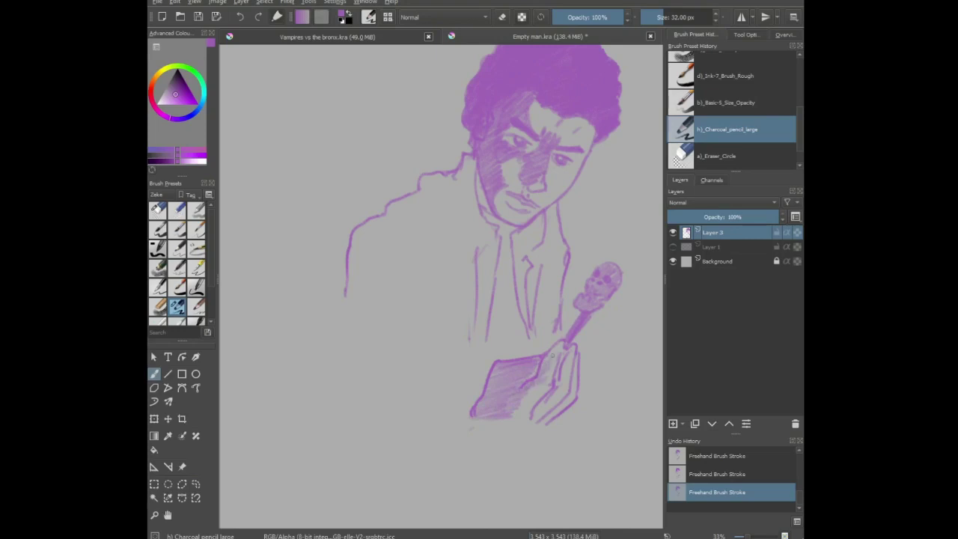
{"action": "mouse_move", "coordinate": [572, 348]}
{"action": "left_mouse_down"}
{"action": "mouse_move", "coordinate": [560, 390]}
{"action": "mouse_move", "coordinate": [533, 416]}
{"action": "left_mouse_up"}
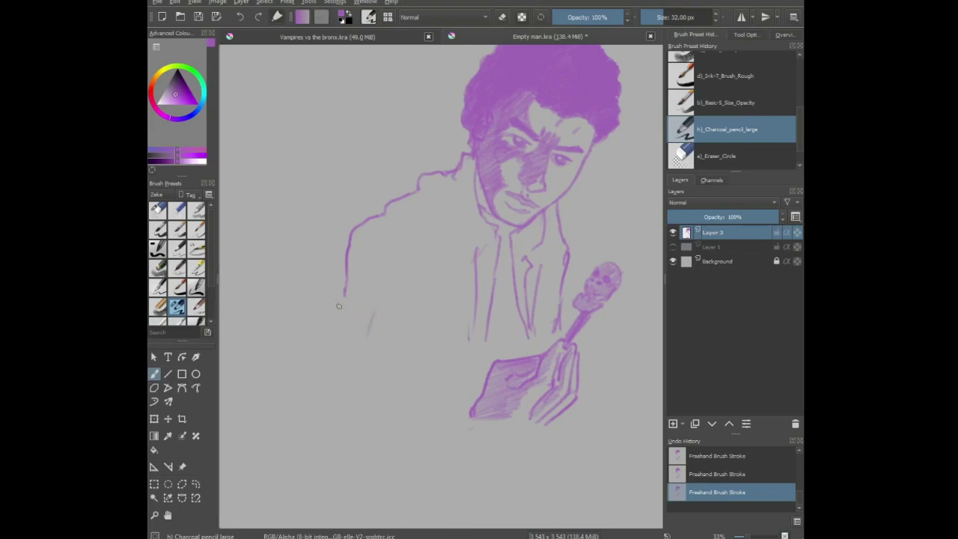
- Extend the left sleeve down to the elbow, add inner fold lines, and lengthen the jacket front and collar lines
{"action": "mouse_move", "coordinate": [344, 292]}
{"action": "left_mouse_down"}
{"action": "mouse_move", "coordinate": [319, 382]}
{"action": "mouse_move", "coordinate": [367, 392]}
{"action": "left_mouse_up"}
{"action": "left_click_drag", "start_coordinate": [419, 275], "coordinate": [433, 303]}
{"action": "left_click_drag", "start_coordinate": [432, 313], "coordinate": [410, 380]}
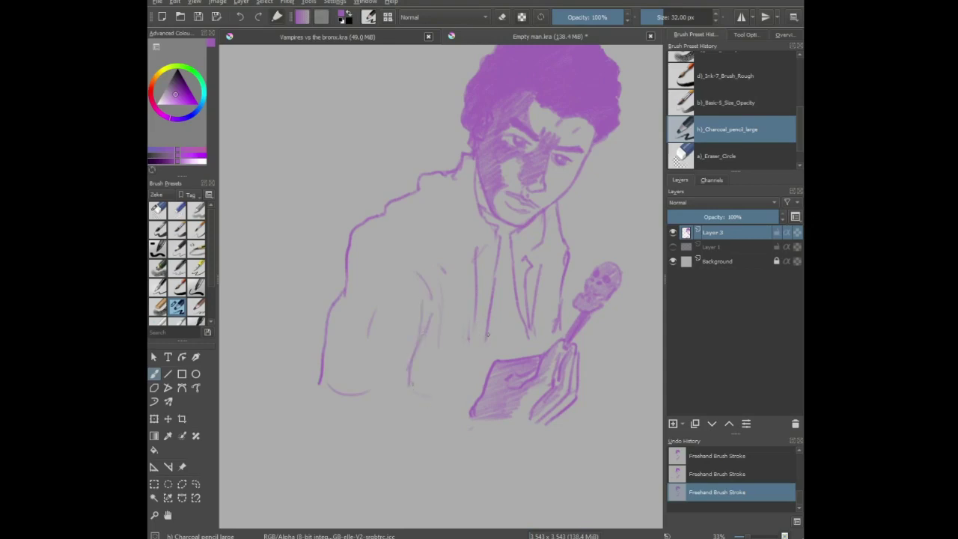
{"action": "left_click_drag", "start_coordinate": [488, 334], "coordinate": [489, 359]}
{"action": "mouse_move", "coordinate": [528, 334]}
{"action": "left_mouse_down"}
{"action": "mouse_move", "coordinate": [529, 353]}
{"action": "mouse_move", "coordinate": [556, 341]}
{"action": "left_mouse_up"}
{"action": "left_click_drag", "start_coordinate": [466, 236], "coordinate": [451, 219]}
- Transform the sketch layer, enlarging the figure and moving it so the hand sits at the canvas's bottom edge
{"action": "scroll", "coordinate": [325, 374], "scroll_direction": "down", "scroll_amount": 10}
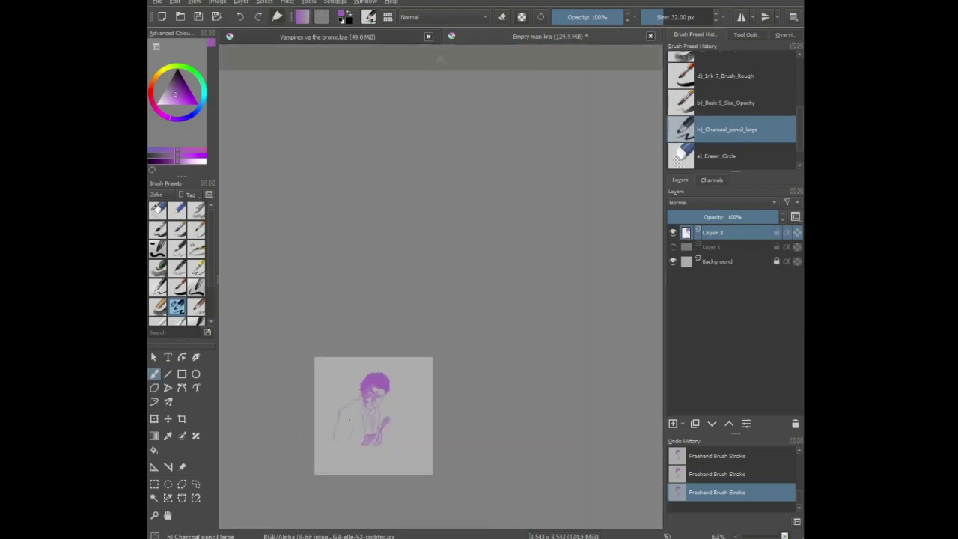
{"action": "scroll", "coordinate": [346, 424], "scroll_direction": "up", "scroll_amount": 2}
{"action": "mouse_move", "coordinate": [366, 390]}
{"action": "left_mouse_down"}
{"action": "mouse_move", "coordinate": [376, 347]}
{"action": "mouse_move", "coordinate": [360, 383]}
{"action": "mouse_move", "coordinate": [366, 390]}
{"action": "left_mouse_up"}
{"action": "key", "text": "ctrl+t"}
{"action": "mouse_move", "coordinate": [386, 440]}
{"action": "left_mouse_down"}
{"action": "mouse_move", "coordinate": [376, 413]}
{"action": "mouse_move", "coordinate": [387, 400]}
{"action": "mouse_move", "coordinate": [385, 411]}
{"action": "left_mouse_up"}
{"action": "mouse_move", "coordinate": [349, 307]}
{"action": "left_mouse_down"}
{"action": "mouse_move", "coordinate": [315, 290]}
{"action": "mouse_move", "coordinate": [313, 265]}
{"action": "left_mouse_up"}
{"action": "left_click_drag", "start_coordinate": [345, 338], "coordinate": [368, 361]}
{"action": "key", "text": "b"}
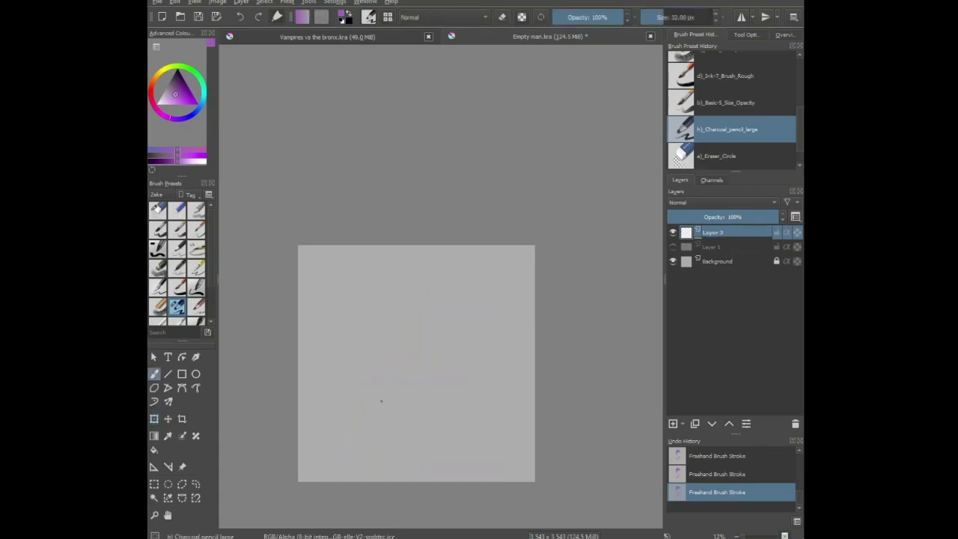
- Draw the folded forearm sleeve along the canvas's bottom edge, connecting the left elbow to the hand
{"action": "left_click_drag", "start_coordinate": [337, 470], "coordinate": [391, 472]}
{"action": "left_click_drag", "start_coordinate": [395, 474], "coordinate": [408, 477]}
{"action": "left_click_drag", "start_coordinate": [353, 459], "coordinate": [388, 464]}
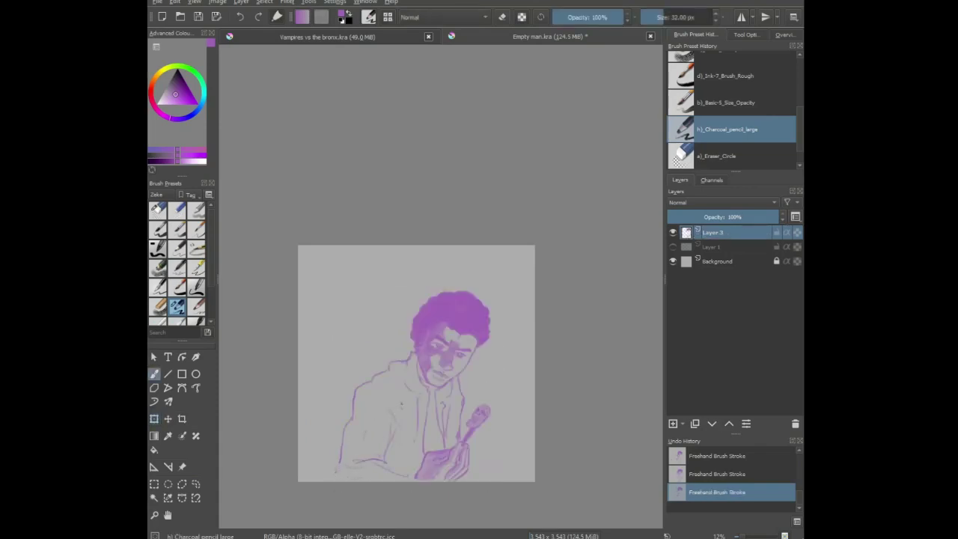
- Add a new paint layer and hatch extra shading on the skull, cheek, mouth, chin and nose
{"action": "scroll", "coordinate": [443, 418], "scroll_direction": "up", "scroll_amount": 3}
{"action": "scroll", "coordinate": [444, 322], "scroll_direction": "down", "scroll_amount": 2}
{"action": "scroll", "coordinate": [431, 311], "scroll_direction": "up", "scroll_amount": 1}
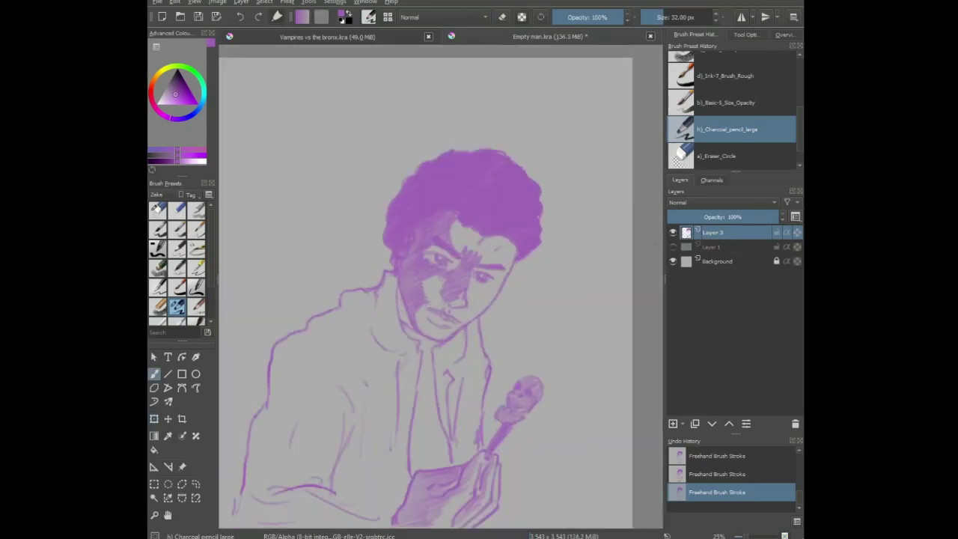
{"action": "key", "text": "Insert"}
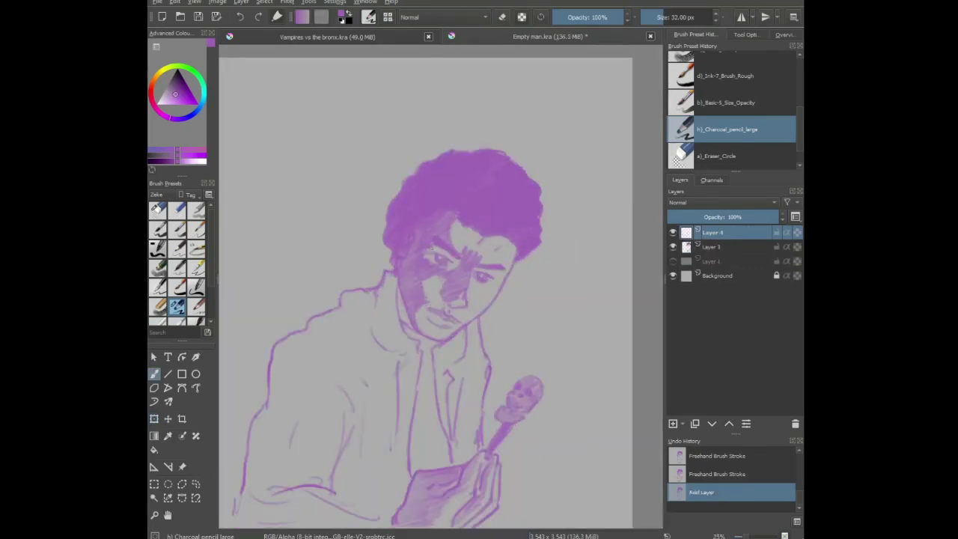
{"action": "left_click_drag", "start_coordinate": [515, 387], "coordinate": [520, 389]}
{"action": "left_click_drag", "start_coordinate": [526, 390], "coordinate": [522, 399]}
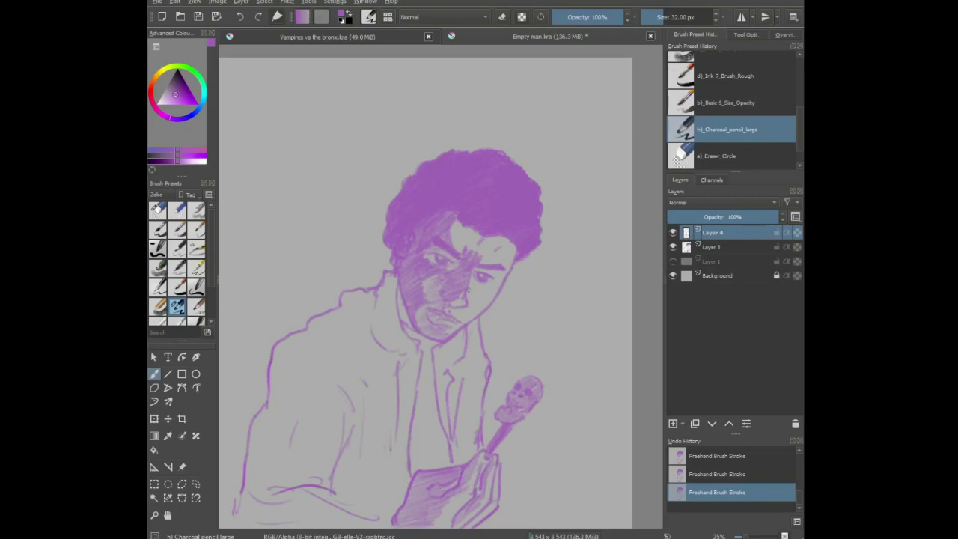
{"action": "left_click_drag", "start_coordinate": [462, 300], "coordinate": [455, 303]}
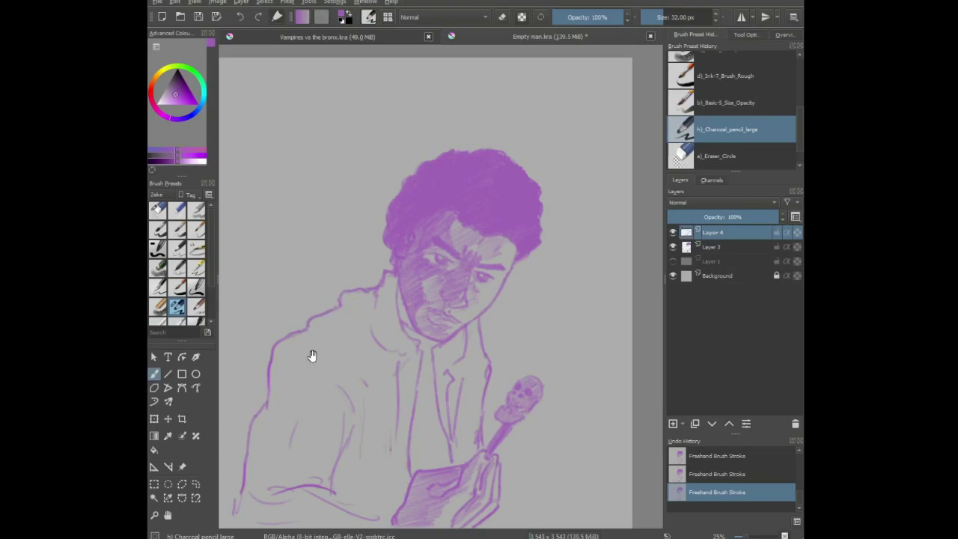
- Erase the left shoulder curve and the lower outer sleeve outline on Layer 3
{"action": "left_click_drag", "start_coordinate": [312, 356], "coordinate": [395, 275]}
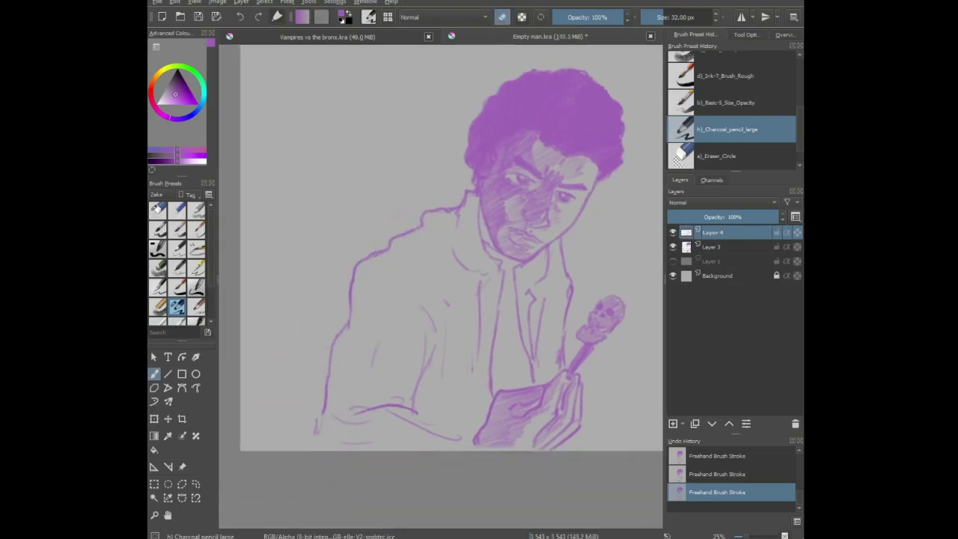
{"action": "key", "text": "Page_Down"}
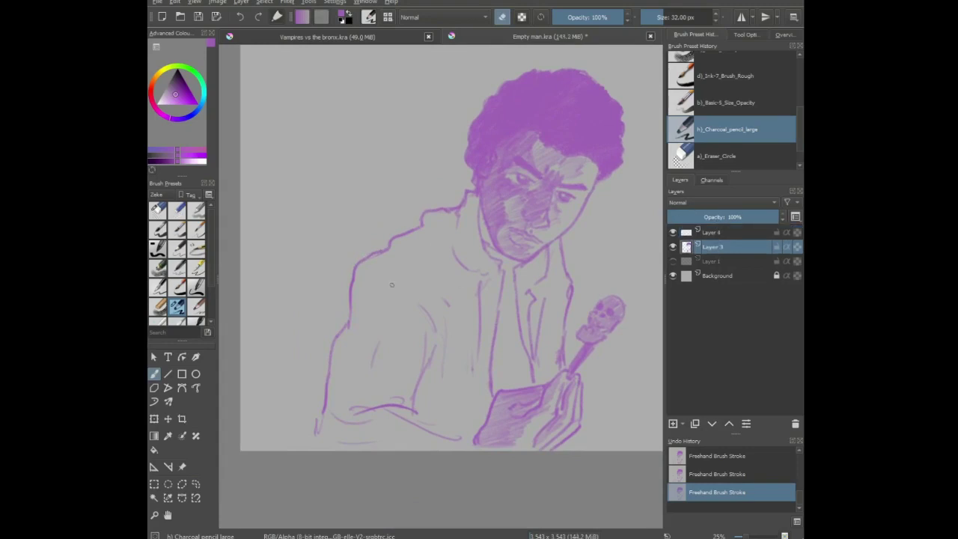
{"action": "left_click_drag", "start_coordinate": [379, 251], "coordinate": [353, 268]}
{"action": "left_click_drag", "start_coordinate": [334, 337], "coordinate": [322, 395]}
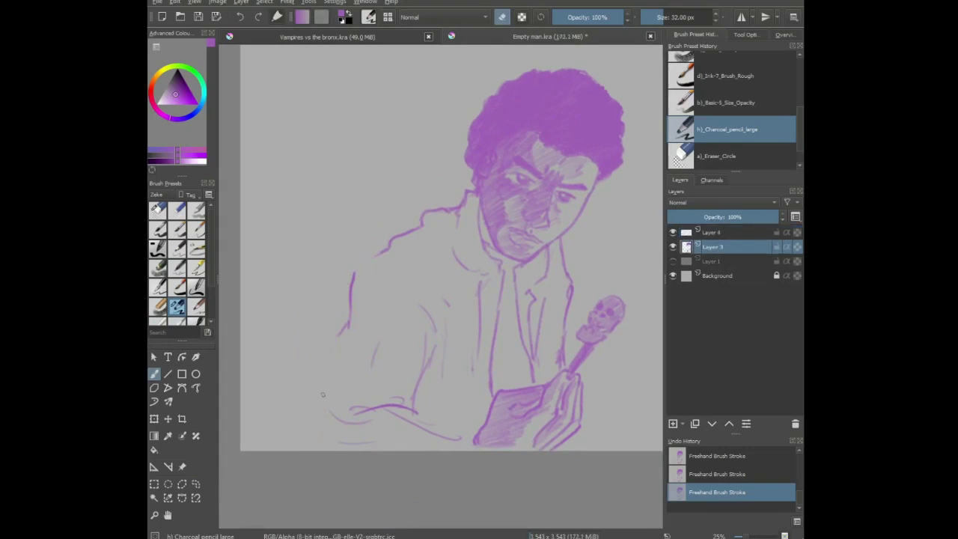
- Redraw the left shoulder and outer sleeve outline with a shoulder fold, elbow creases and a forearm line to the wrist
{"action": "key", "text": "e"}
{"action": "mouse_move", "coordinate": [376, 257]}
{"action": "left_mouse_down"}
{"action": "mouse_move", "coordinate": [374, 289]}
{"action": "mouse_move", "coordinate": [413, 305]}
{"action": "left_mouse_up"}
{"action": "mouse_move", "coordinate": [346, 320]}
{"action": "left_mouse_down"}
{"action": "mouse_move", "coordinate": [315, 427]}
{"action": "mouse_move", "coordinate": [321, 447]}
{"action": "mouse_move", "coordinate": [333, 410]}
{"action": "mouse_move", "coordinate": [372, 400]}
{"action": "left_mouse_up"}
{"action": "left_click_drag", "start_coordinate": [357, 400], "coordinate": [334, 402]}
{"action": "mouse_move", "coordinate": [420, 414]}
{"action": "left_mouse_down"}
{"action": "mouse_move", "coordinate": [449, 438]}
{"action": "mouse_move", "coordinate": [493, 450]}
{"action": "left_mouse_up"}
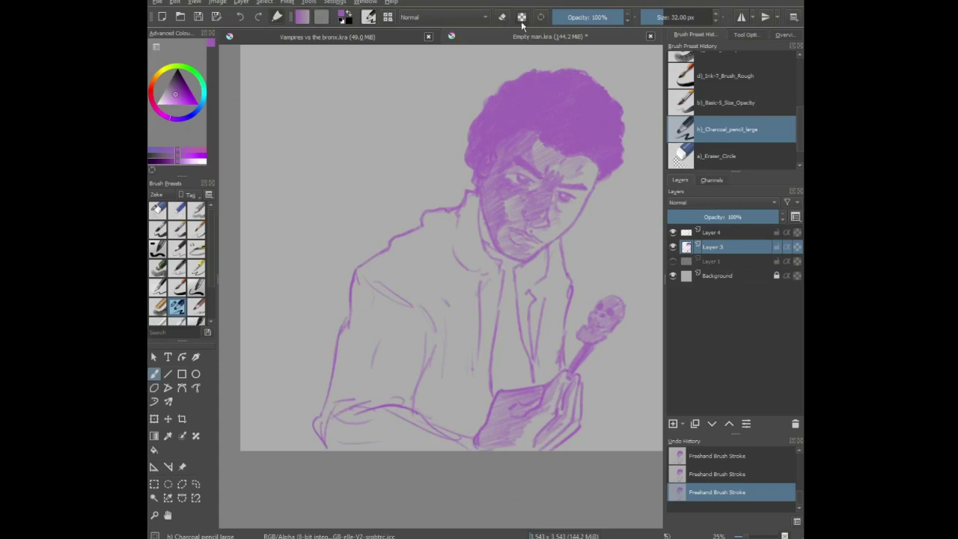
{"action": "key", "text": "e"}
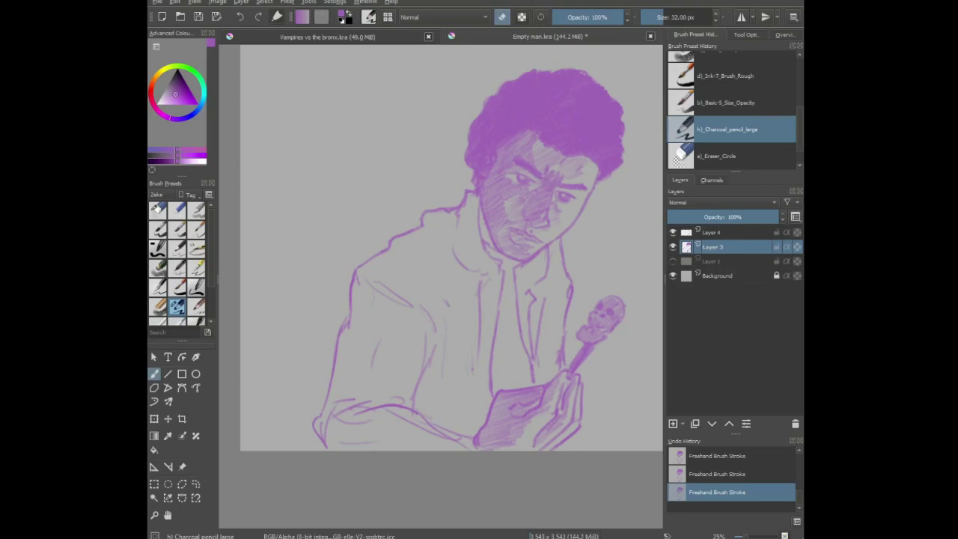
{"action": "scroll", "coordinate": [521, 176], "scroll_direction": "down", "scroll_amount": 2}
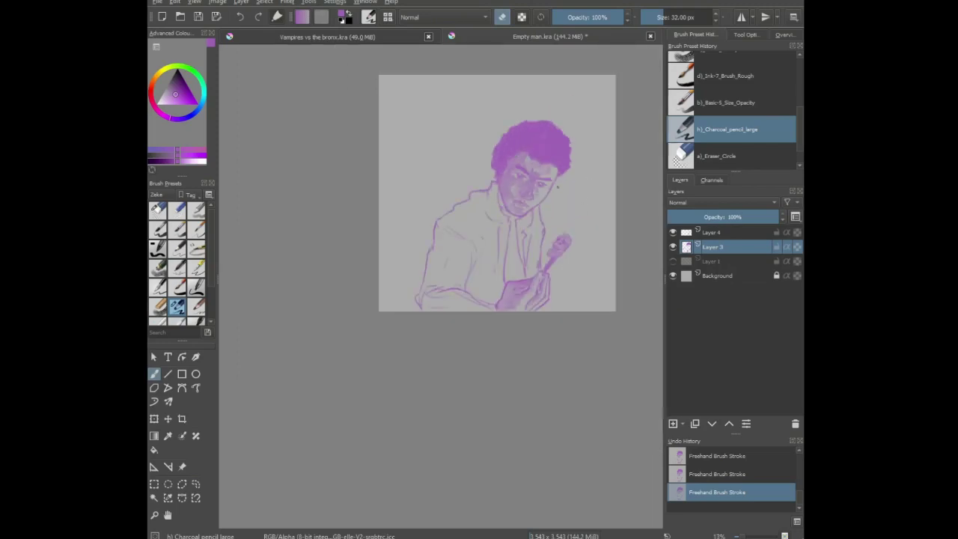
- Group Layer 3 and Layer 4, add a new paint layer above the group and hide the group
{"action": "scroll", "coordinate": [557, 188], "scroll_direction": "up", "scroll_amount": 1}
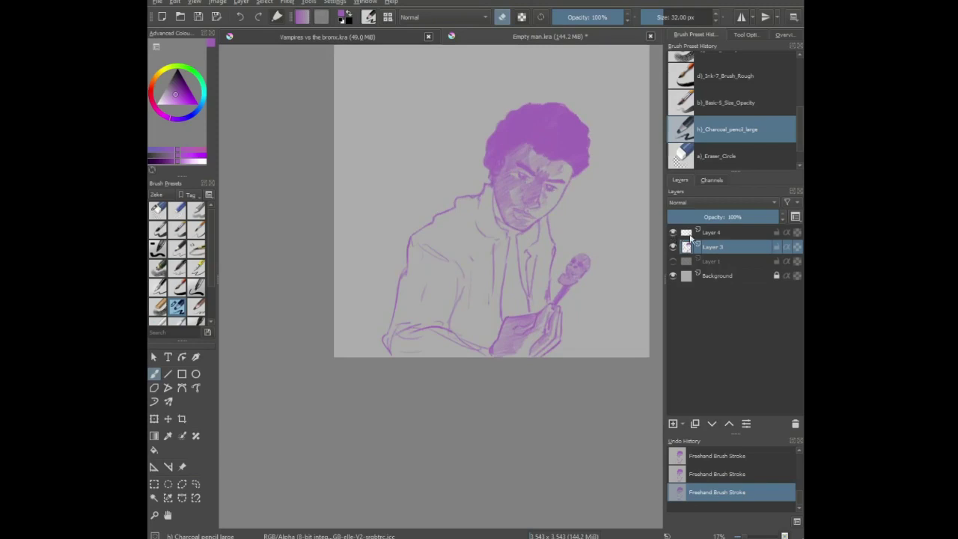
{"action": "left_click", "coordinate": [721, 233], "text": "ctrl"}
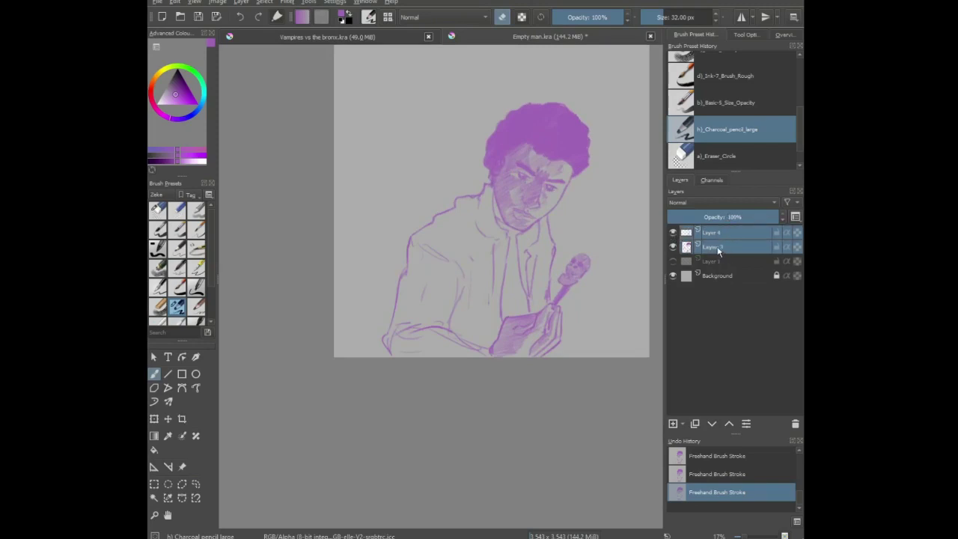
{"action": "key", "text": "ctrl+e"}
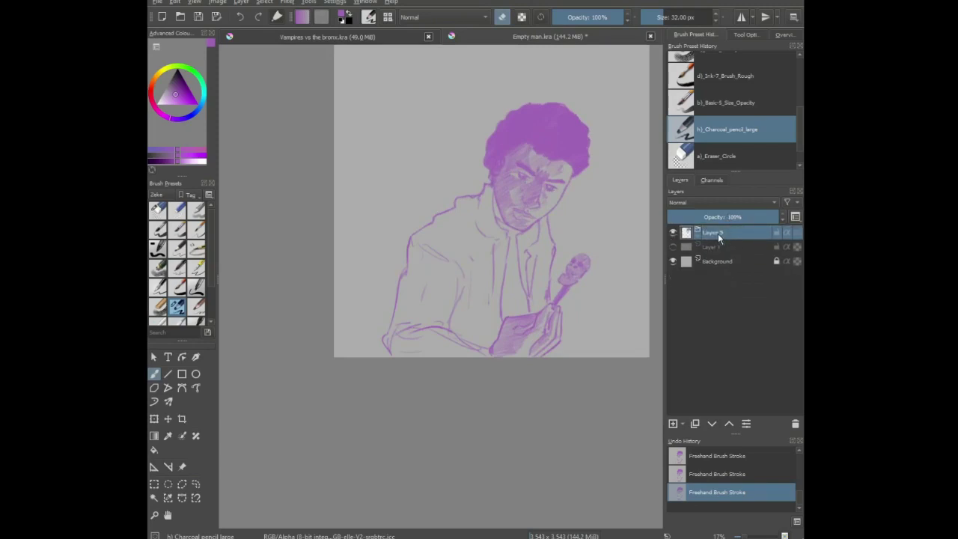
{"action": "key", "text": "ctrl+shift+g"}
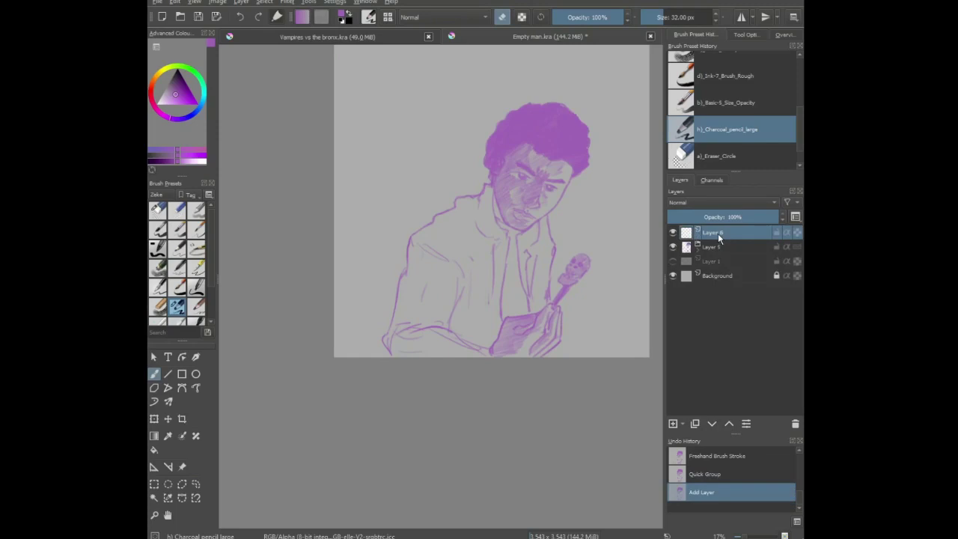
{"action": "left_click", "coordinate": [673, 247]}
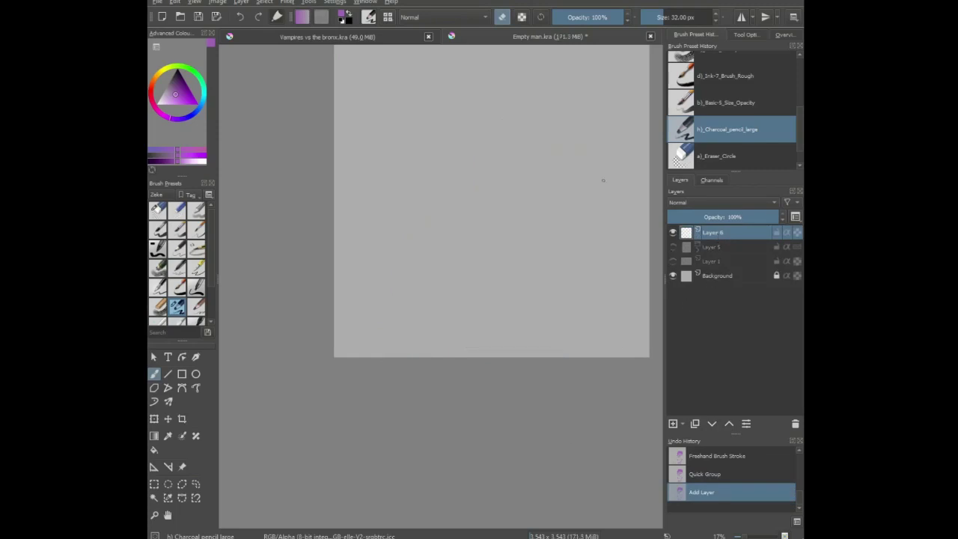
- Sketch a shoulder and an outstretched arm with a rolled-up sleeve across the canvas's left half, in charcoal painting mode
{"action": "mouse_move", "coordinate": [507, 178]}
{"action": "left_mouse_down"}
{"action": "mouse_move", "coordinate": [492, 206]}
{"action": "mouse_move", "coordinate": [466, 221]}
{"action": "left_mouse_up"}
{"action": "key", "text": "e"}
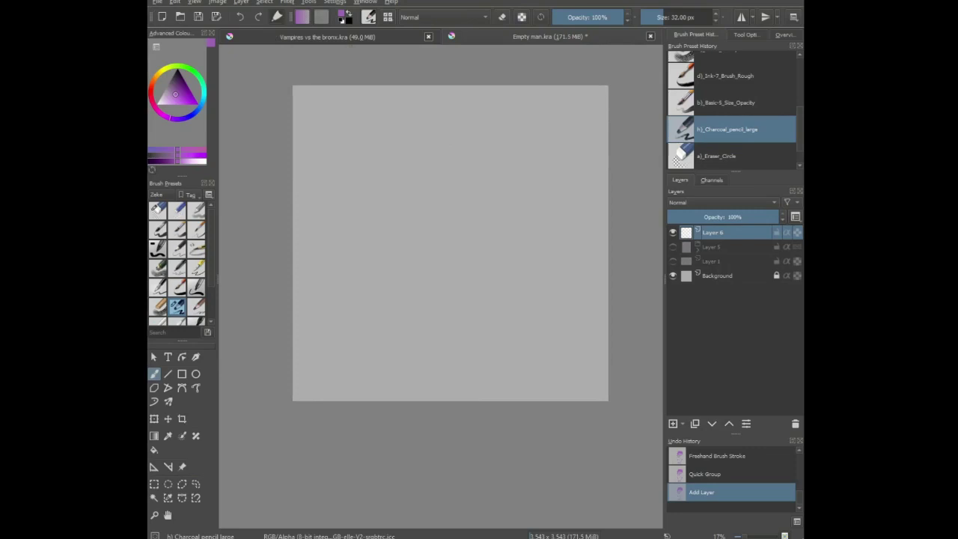
{"action": "left_click_drag", "start_coordinate": [440, 217], "coordinate": [406, 232]}
{"action": "mouse_move", "coordinate": [442, 217]}
{"action": "left_mouse_down"}
{"action": "mouse_move", "coordinate": [442, 235]}
{"action": "mouse_move", "coordinate": [428, 243]}
{"action": "left_mouse_up"}
{"action": "left_click_drag", "start_coordinate": [410, 244], "coordinate": [421, 245]}
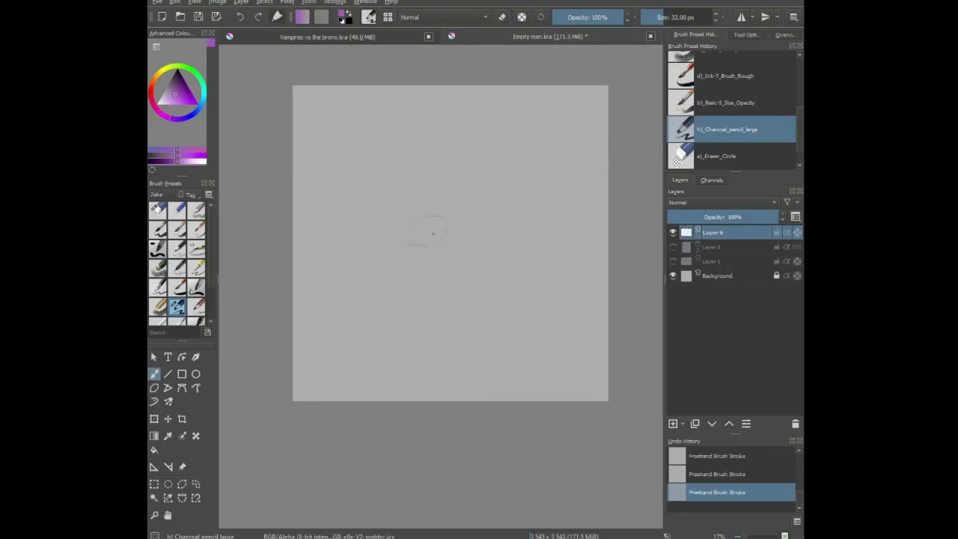
{"action": "mouse_move", "coordinate": [422, 213]}
{"action": "left_mouse_down"}
{"action": "mouse_move", "coordinate": [439, 210]}
{"action": "mouse_move", "coordinate": [423, 212]}
{"action": "left_mouse_up"}
{"action": "mouse_move", "coordinate": [369, 249]}
{"action": "left_mouse_down"}
{"action": "mouse_move", "coordinate": [379, 259]}
{"action": "mouse_move", "coordinate": [398, 245]}
{"action": "left_mouse_up"}
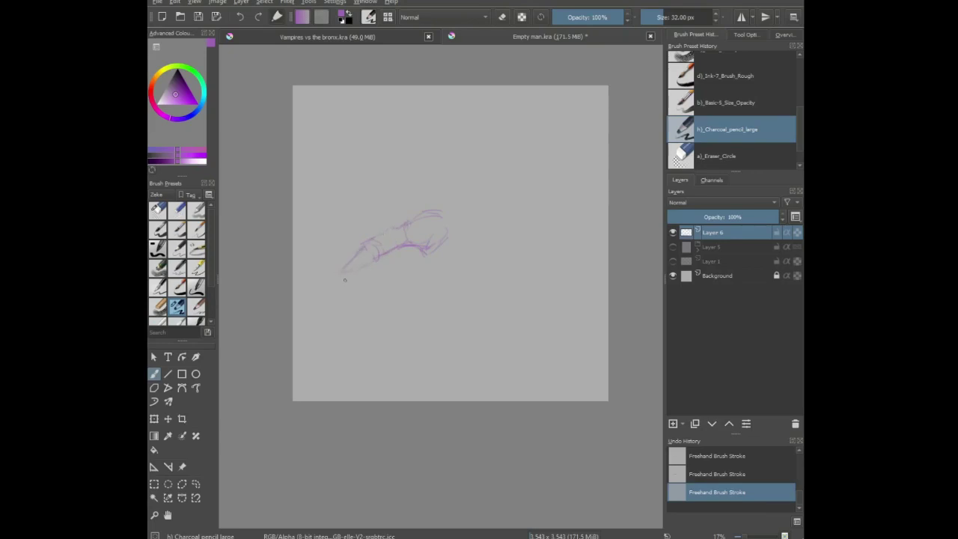
- Draw the open hand with spread fingers at the end of the outstretched arm, cleaning up the fingertips with eraser mode
{"action": "left_click_drag", "start_coordinate": [336, 273], "coordinate": [307, 281]}
{"action": "left_click_drag", "start_coordinate": [323, 282], "coordinate": [313, 295]}
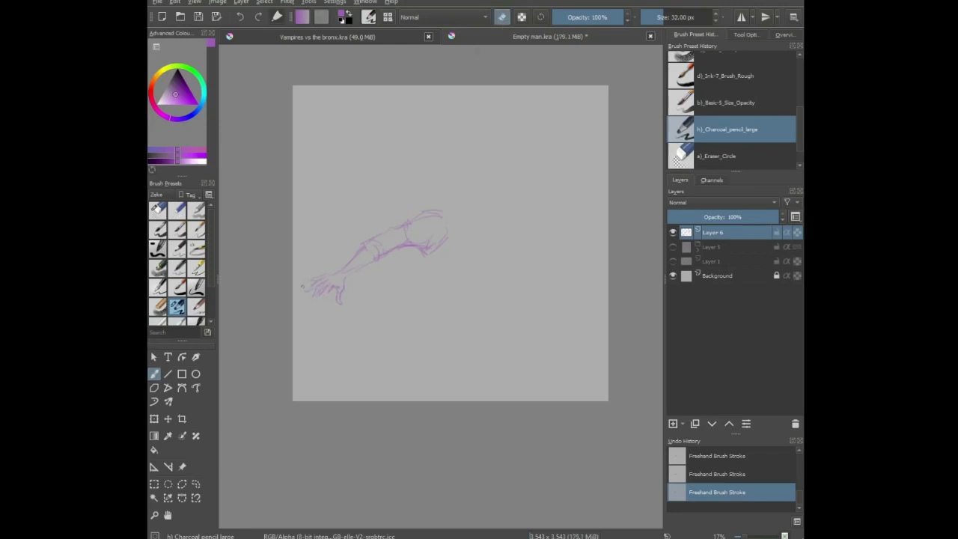
{"action": "left_click", "coordinate": [498, 19]}
{"action": "mouse_move", "coordinate": [309, 281]}
{"action": "left_mouse_down"}
{"action": "mouse_move", "coordinate": [300, 284]}
{"action": "mouse_move", "coordinate": [316, 283]}
{"action": "left_mouse_up"}
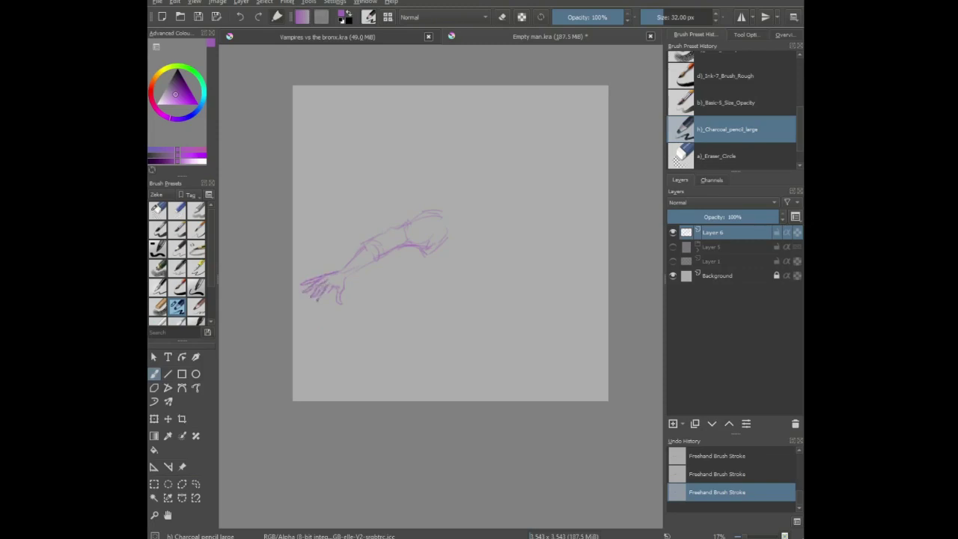
{"action": "left_click_drag", "start_coordinate": [322, 296], "coordinate": [314, 304]}
{"action": "key", "text": "e"}
{"action": "left_click_drag", "start_coordinate": [306, 291], "coordinate": [302, 284]}
{"action": "key", "text": "e"}
- Darken the rolled sleeve cuff, draw the open vest's curved edges below the shoulder and hatch its shadowed side
{"action": "left_click_drag", "start_coordinate": [366, 242], "coordinate": [382, 243]}
{"action": "left_click_drag", "start_coordinate": [456, 256], "coordinate": [442, 266]}
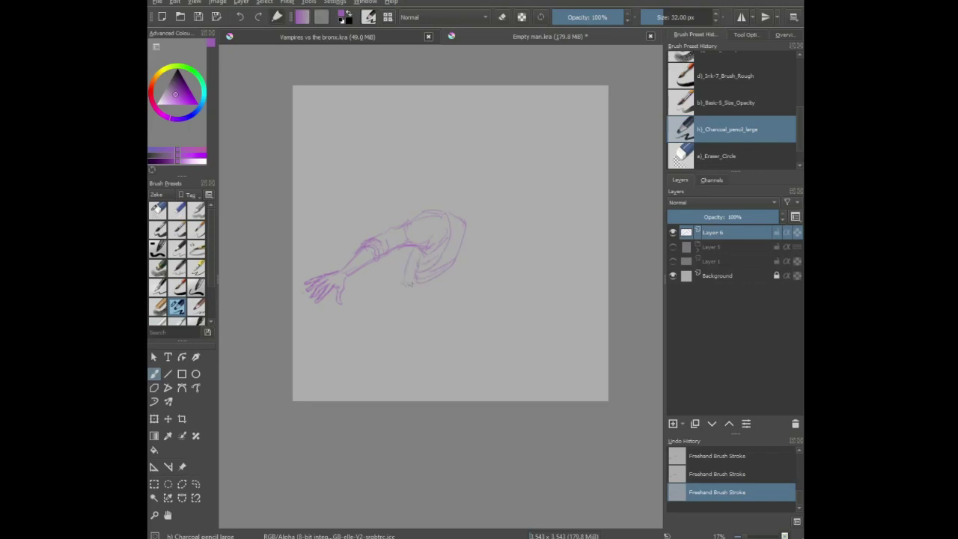
{"action": "mouse_move", "coordinate": [417, 277]}
{"action": "left_mouse_down"}
{"action": "mouse_move", "coordinate": [409, 280]}
{"action": "mouse_move", "coordinate": [418, 257]}
{"action": "mouse_move", "coordinate": [408, 257]}
{"action": "left_mouse_up"}
{"action": "left_click_drag", "start_coordinate": [467, 228], "coordinate": [473, 296]}
{"action": "key", "text": "ctrl+z"}
{"action": "key", "text": "ctrl+z"}
{"action": "key", "text": "ctrl+z"}
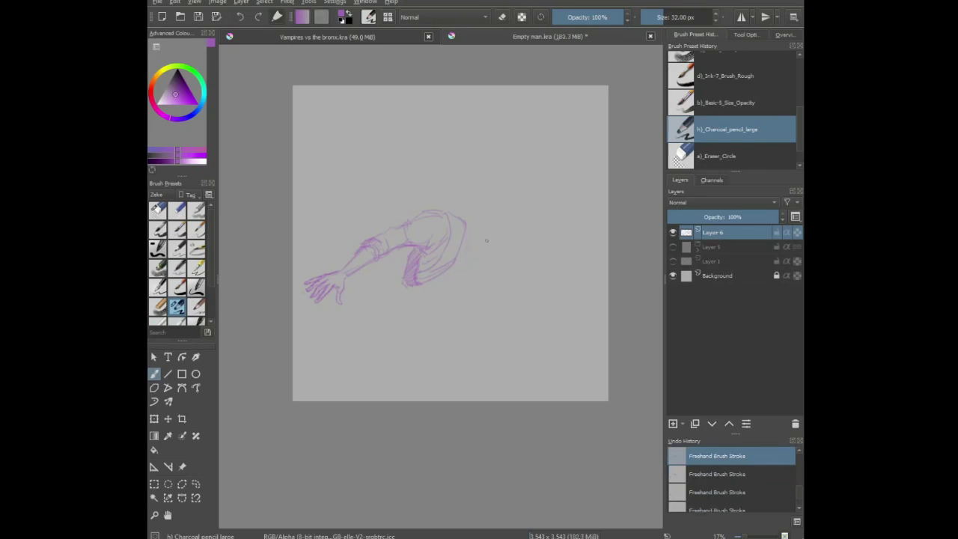
- Draw and hatch the buttoned torso front down to the waist, and add the narrow open vest panel beside it
{"action": "left_click_drag", "start_coordinate": [468, 227], "coordinate": [463, 304]}
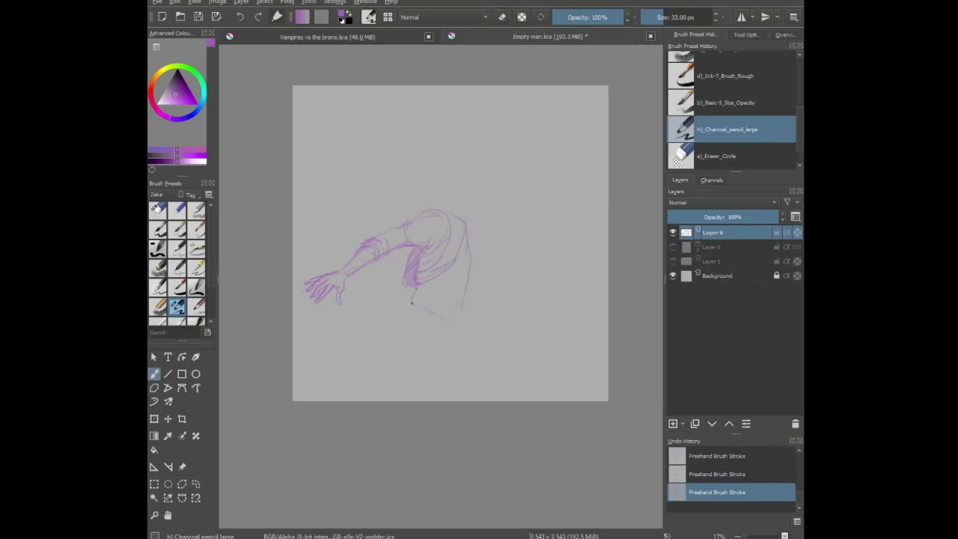
{"action": "left_click_drag", "start_coordinate": [439, 303], "coordinate": [424, 312]}
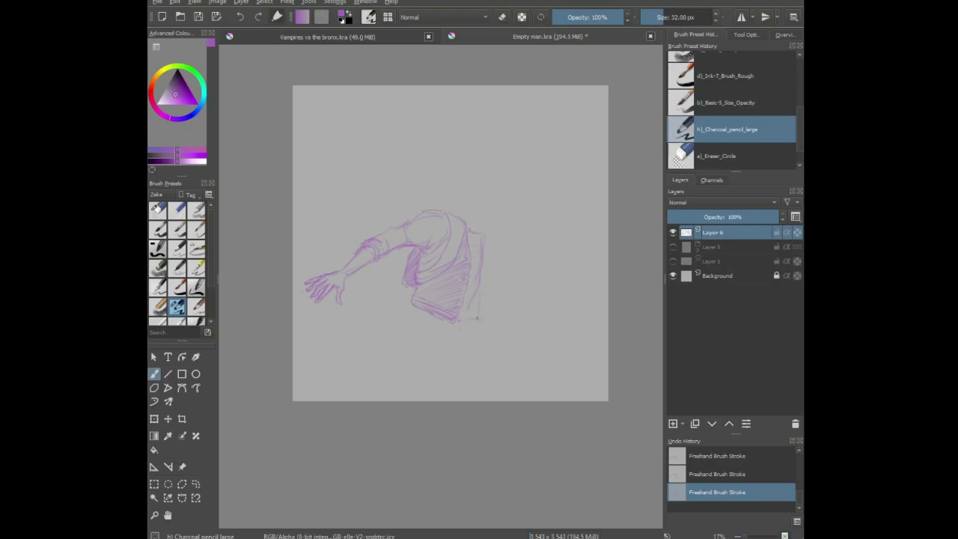
{"action": "left_click_drag", "start_coordinate": [480, 310], "coordinate": [476, 316]}
- Sketch the bent, raised right-hand arm with its sleeve, and a fist gripping a pointed stake angled downward
{"action": "left_click_drag", "start_coordinate": [516, 229], "coordinate": [537, 224]}
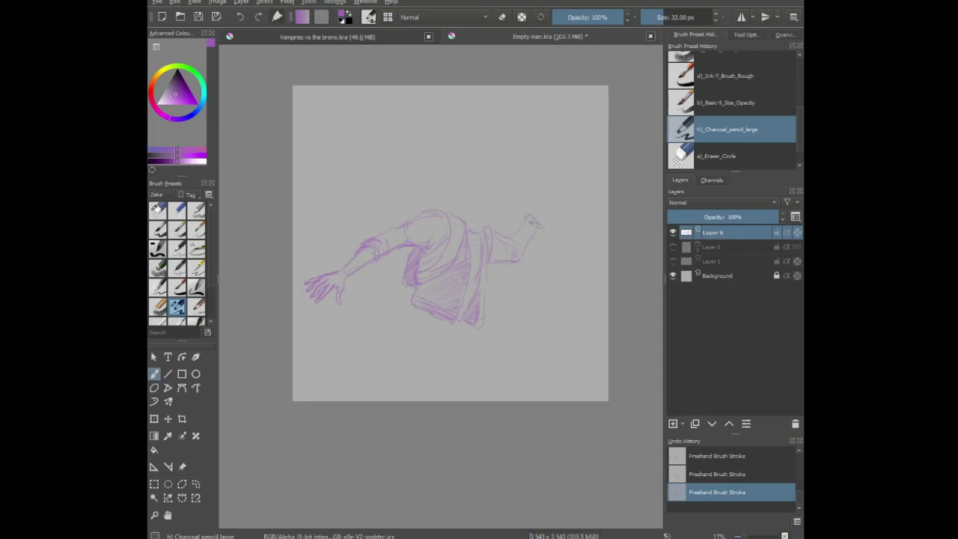
{"action": "mouse_move", "coordinate": [503, 241]}
{"action": "left_mouse_down"}
{"action": "mouse_move", "coordinate": [494, 234]}
{"action": "mouse_move", "coordinate": [511, 241]}
{"action": "left_mouse_up"}
{"action": "left_click_drag", "start_coordinate": [549, 199], "coordinate": [542, 200]}
{"action": "left_click_drag", "start_coordinate": [528, 200], "coordinate": [533, 196]}
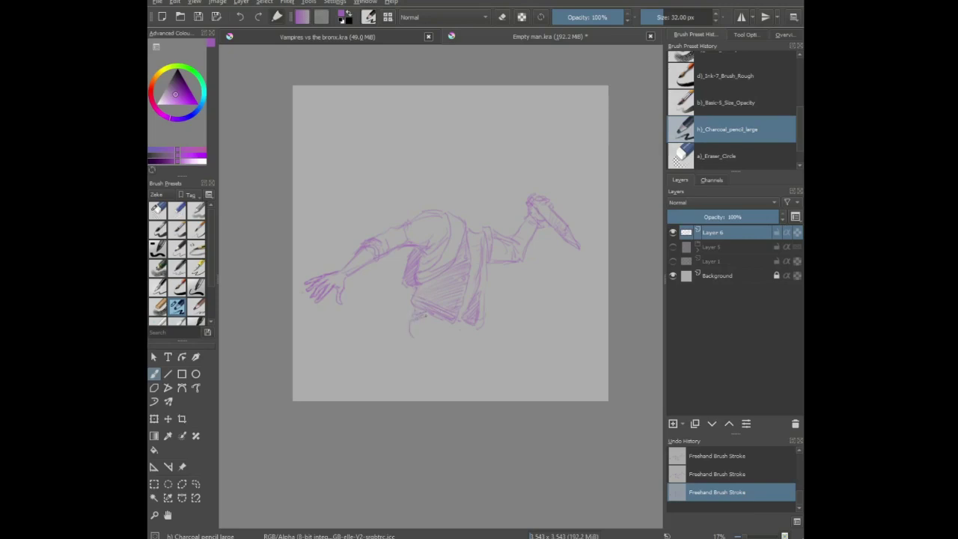
- Outline the trousers from the hips to the canvas's bottom edge, with the two legs apart
{"action": "left_click_drag", "start_coordinate": [411, 342], "coordinate": [408, 388]}
{"action": "left_click_drag", "start_coordinate": [491, 368], "coordinate": [496, 397]}
{"action": "left_click_drag", "start_coordinate": [452, 370], "coordinate": [460, 388]}
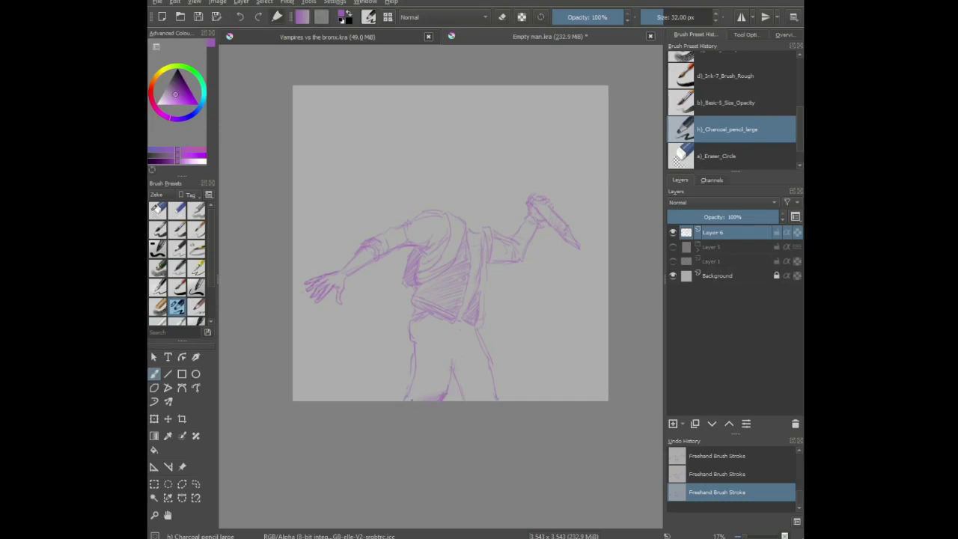
- Hatch both trouser legs and the hips with diagonal charcoal strokes
{"action": "mouse_move", "coordinate": [447, 386]}
{"action": "left_mouse_down"}
{"action": "mouse_move", "coordinate": [419, 397]}
{"action": "mouse_move", "coordinate": [416, 386]}
{"action": "left_mouse_up"}
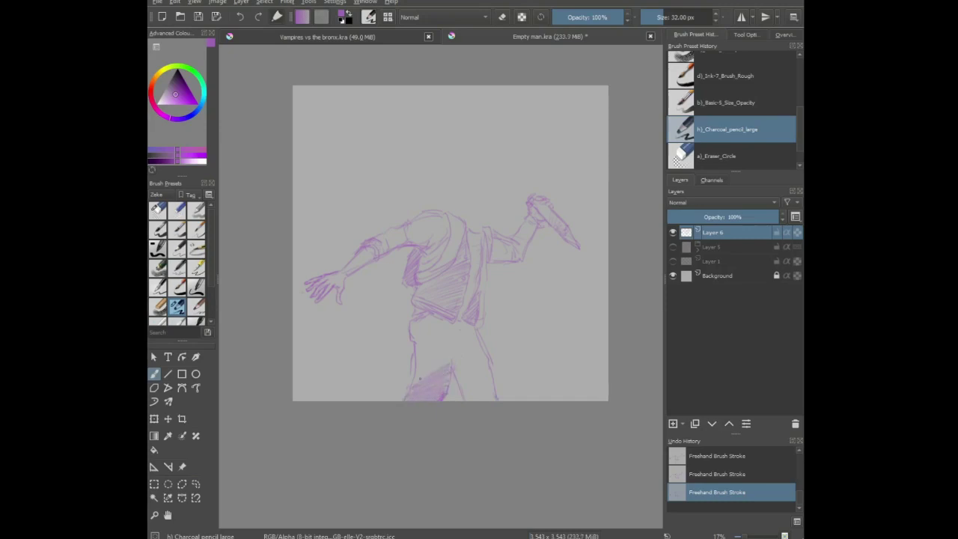
{"action": "left_click_drag", "start_coordinate": [442, 345], "coordinate": [422, 358]}
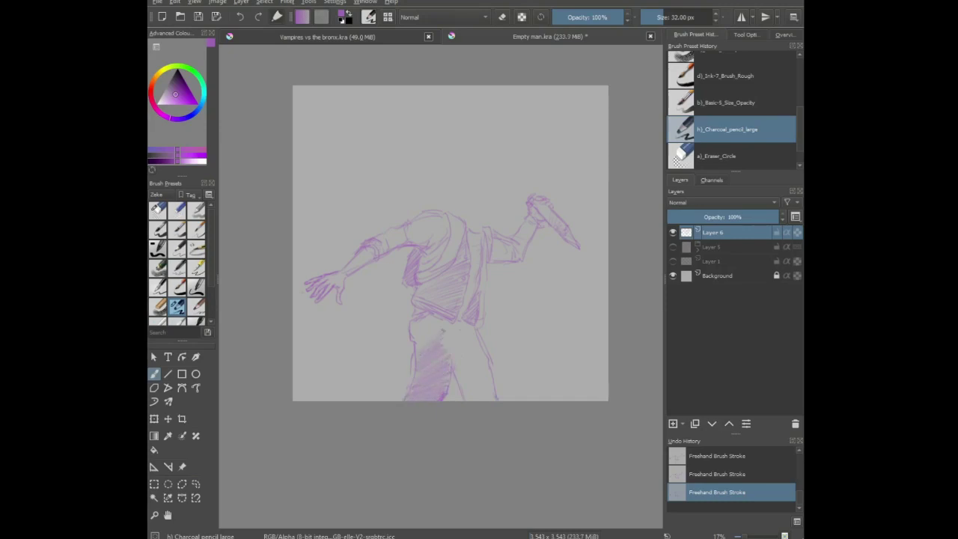
{"action": "mouse_move", "coordinate": [440, 327]}
{"action": "left_mouse_down"}
{"action": "mouse_move", "coordinate": [423, 342]}
{"action": "mouse_move", "coordinate": [416, 333]}
{"action": "left_mouse_up"}
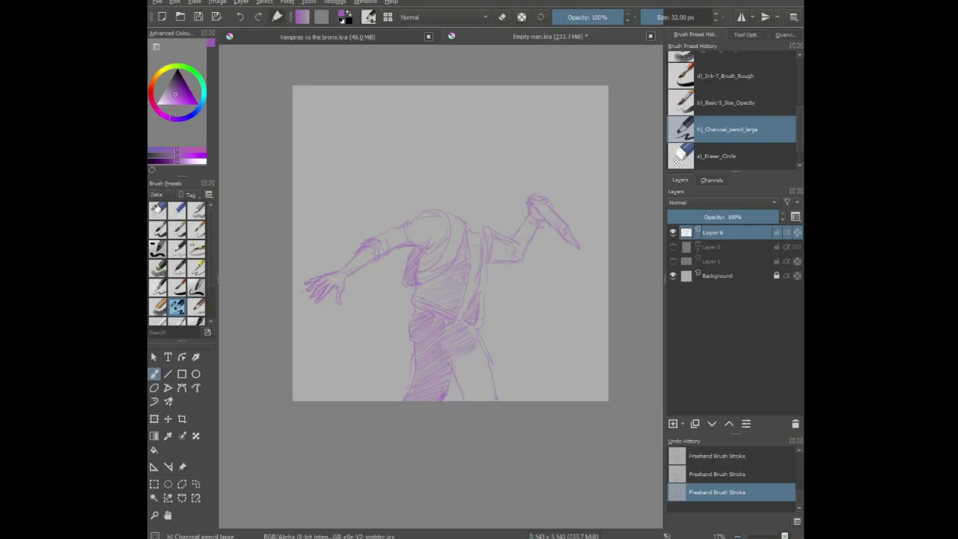
{"action": "mouse_move", "coordinate": [487, 356]}
{"action": "left_mouse_down"}
{"action": "mouse_move", "coordinate": [469, 382]}
{"action": "mouse_move", "coordinate": [483, 385]}
{"action": "mouse_move", "coordinate": [478, 391]}
{"action": "left_mouse_up"}
{"action": "left_click_drag", "start_coordinate": [494, 386], "coordinate": [483, 394]}
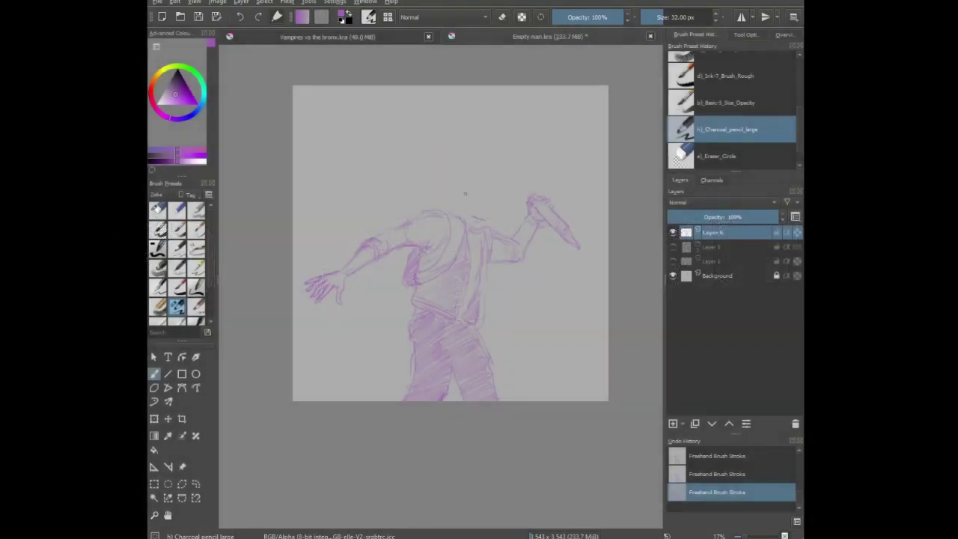
- Draw the nose, the left eye and its eyebrow above the mouth
{"action": "scroll", "coordinate": [466, 216], "scroll_direction": "up", "scroll_amount": 3}
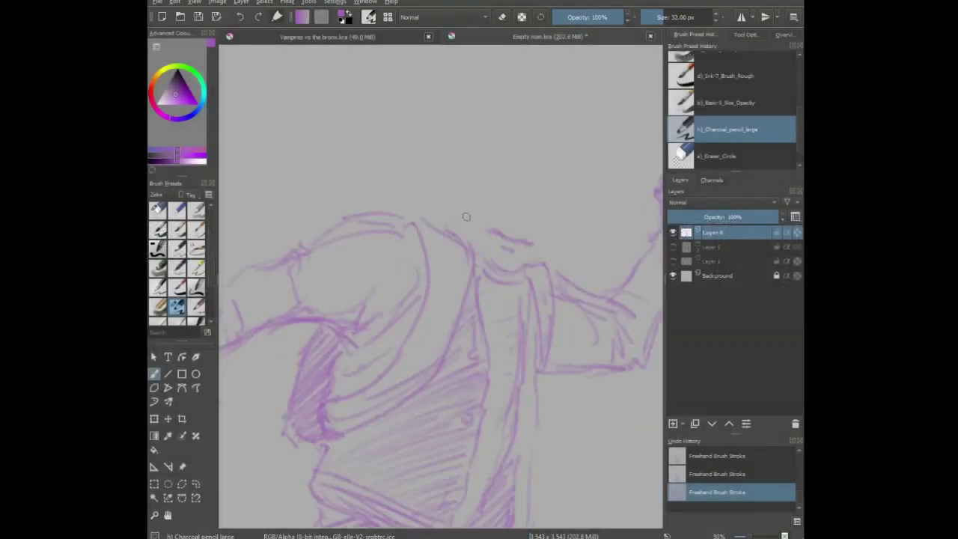
{"action": "mouse_move", "coordinate": [510, 219]}
{"action": "left_mouse_down"}
{"action": "mouse_move", "coordinate": [523, 223]}
{"action": "mouse_move", "coordinate": [507, 210]}
{"action": "mouse_move", "coordinate": [527, 197]}
{"action": "mouse_move", "coordinate": [481, 165]}
{"action": "mouse_move", "coordinate": [489, 185]}
{"action": "left_mouse_up"}
{"action": "left_click", "coordinate": [528, 218]}
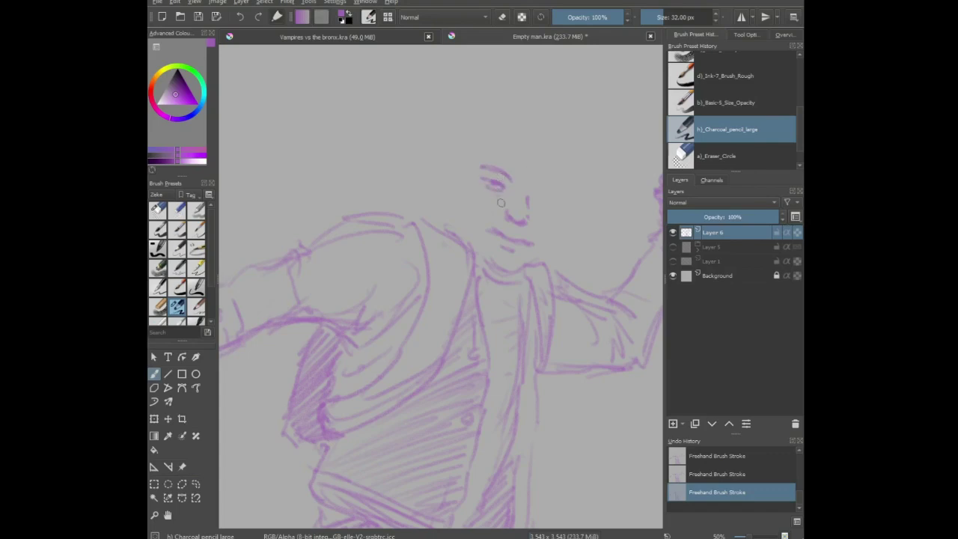
- Undo the left eye and eyebrow strokes
{"action": "key", "text": "ctrl+z"}
{"action": "key", "text": "ctrl+z"}
{"action": "key", "text": "ctrl+z"}
{"action": "key", "text": "ctrl+z"}
{"action": "key", "text": "ctrl+z"}
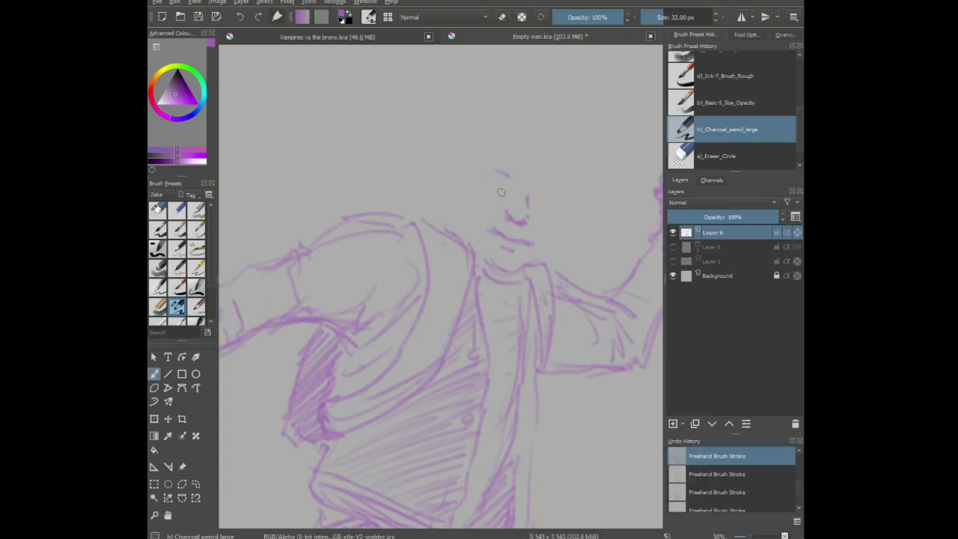
{"action": "key", "text": "ctrl+z"}
- Redraw both eyes with slanted eyebrows and outline the jaw, ear and rounded skull
{"action": "left_click", "coordinate": [506, 182]}
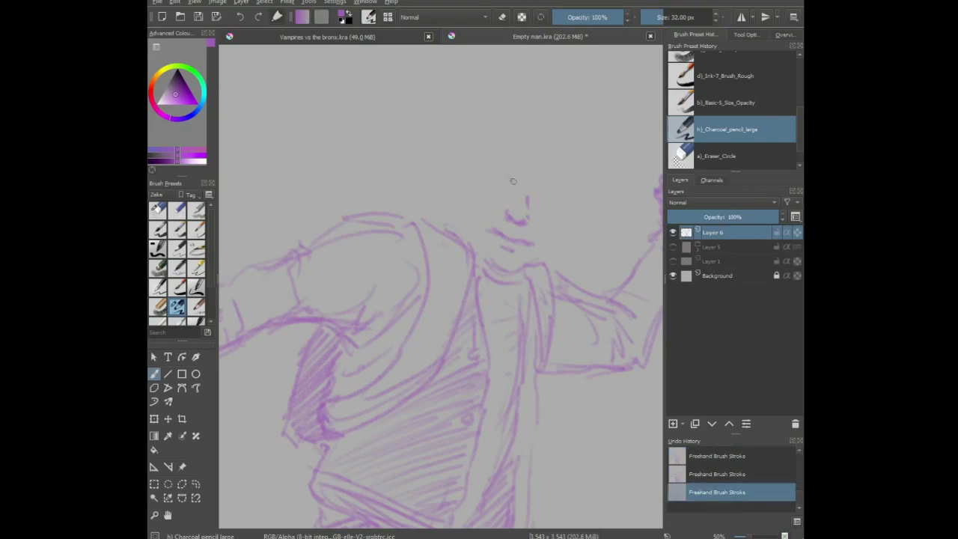
{"action": "mouse_move", "coordinate": [514, 181]}
{"action": "left_mouse_down"}
{"action": "mouse_move", "coordinate": [490, 164]}
{"action": "mouse_move", "coordinate": [559, 192]}
{"action": "left_mouse_up"}
{"action": "mouse_move", "coordinate": [488, 179]}
{"action": "left_mouse_down"}
{"action": "mouse_move", "coordinate": [551, 198]}
{"action": "mouse_move", "coordinate": [541, 202]}
{"action": "mouse_move", "coordinate": [540, 253]}
{"action": "left_mouse_up"}
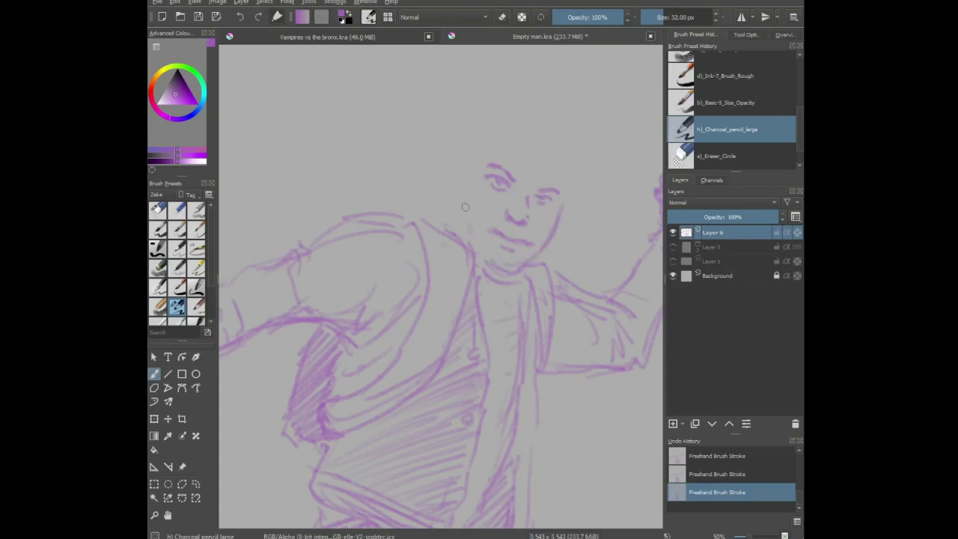
{"action": "mouse_move", "coordinate": [462, 178]}
{"action": "left_mouse_down"}
{"action": "mouse_move", "coordinate": [456, 220]}
{"action": "mouse_move", "coordinate": [459, 154]}
{"action": "mouse_move", "coordinate": [462, 165]}
{"action": "mouse_move", "coordinate": [498, 134]}
{"action": "mouse_move", "coordinate": [486, 145]}
{"action": "mouse_move", "coordinate": [533, 133]}
{"action": "mouse_move", "coordinate": [562, 157]}
{"action": "mouse_move", "coordinate": [560, 198]}
{"action": "mouse_move", "coordinate": [544, 141]}
{"action": "mouse_move", "coordinate": [557, 148]}
{"action": "left_mouse_up"}
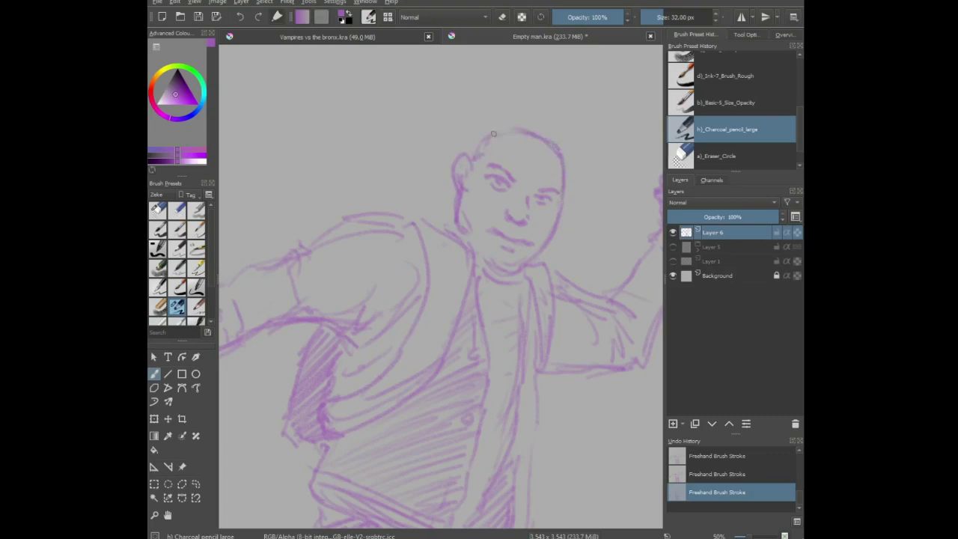
- Fill in short dark hair along the top and left side of the head, and add frown lines between the brows
{"action": "mouse_move", "coordinate": [493, 133]}
{"action": "left_mouse_down"}
{"action": "mouse_move", "coordinate": [481, 146]}
{"action": "mouse_move", "coordinate": [476, 123]}
{"action": "mouse_move", "coordinate": [474, 137]}
{"action": "left_mouse_up"}
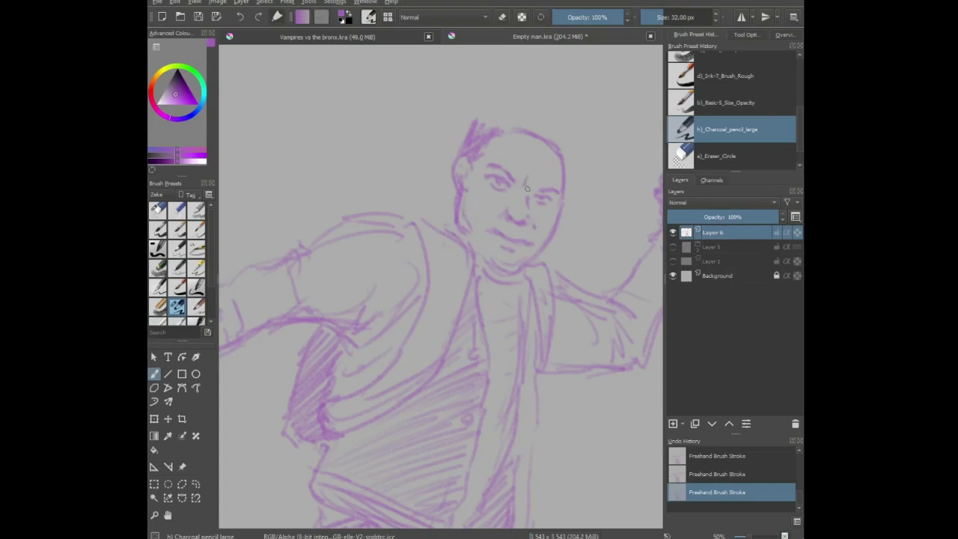
{"action": "left_click", "coordinate": [504, 18]}
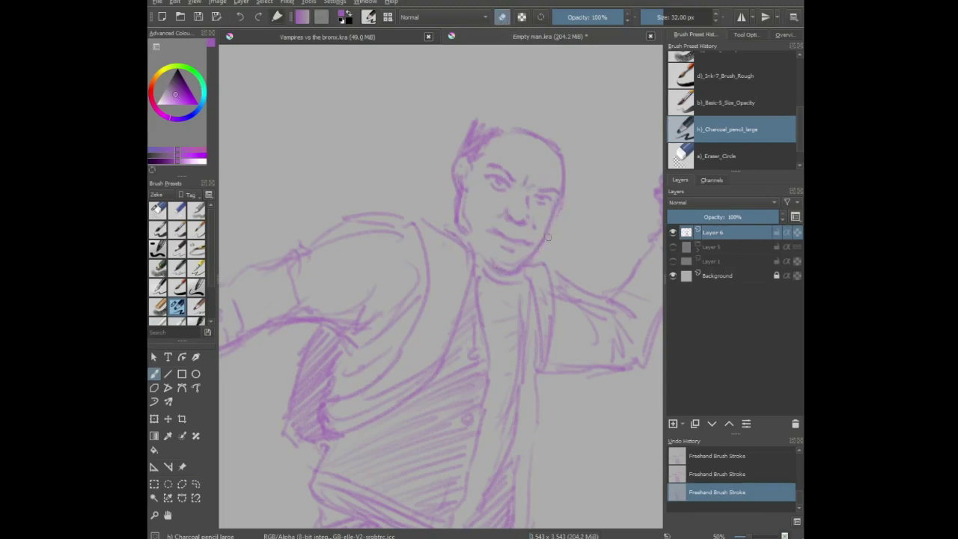
{"action": "left_click", "coordinate": [503, 17]}
{"action": "mouse_move", "coordinate": [477, 122]}
{"action": "left_mouse_down"}
{"action": "mouse_move", "coordinate": [506, 126]}
{"action": "mouse_move", "coordinate": [492, 110]}
{"action": "mouse_move", "coordinate": [558, 143]}
{"action": "mouse_move", "coordinate": [555, 127]}
{"action": "mouse_move", "coordinate": [495, 108]}
{"action": "left_mouse_up"}
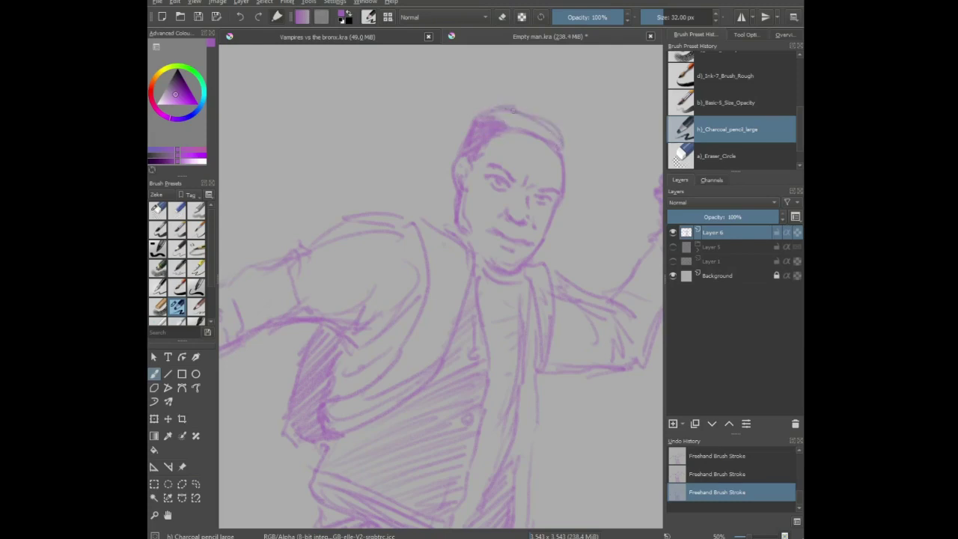
{"action": "mouse_move", "coordinate": [556, 131]}
{"action": "left_mouse_down"}
{"action": "mouse_move", "coordinate": [486, 113]}
{"action": "mouse_move", "coordinate": [550, 128]}
{"action": "mouse_move", "coordinate": [563, 156]}
{"action": "mouse_move", "coordinate": [554, 193]}
{"action": "left_mouse_up"}
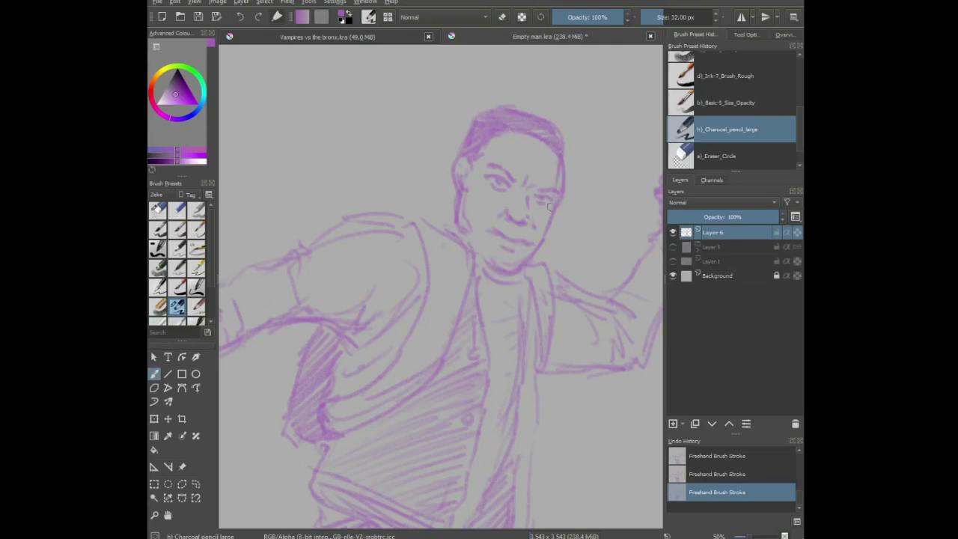
- Undo the last face strokes, and erase the eyes, eyebrows, nose, mouth and frown lines inside the head outline
{"action": "key", "text": "ctrl+z"}
{"action": "key", "text": "ctrl+z"}
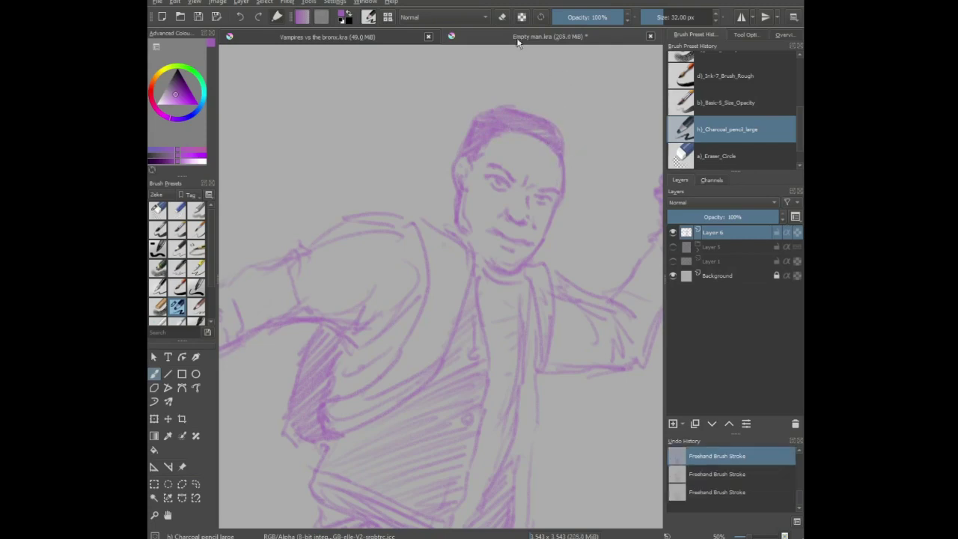
{"action": "left_click", "coordinate": [502, 17]}
{"action": "left_click", "coordinate": [560, 196]}
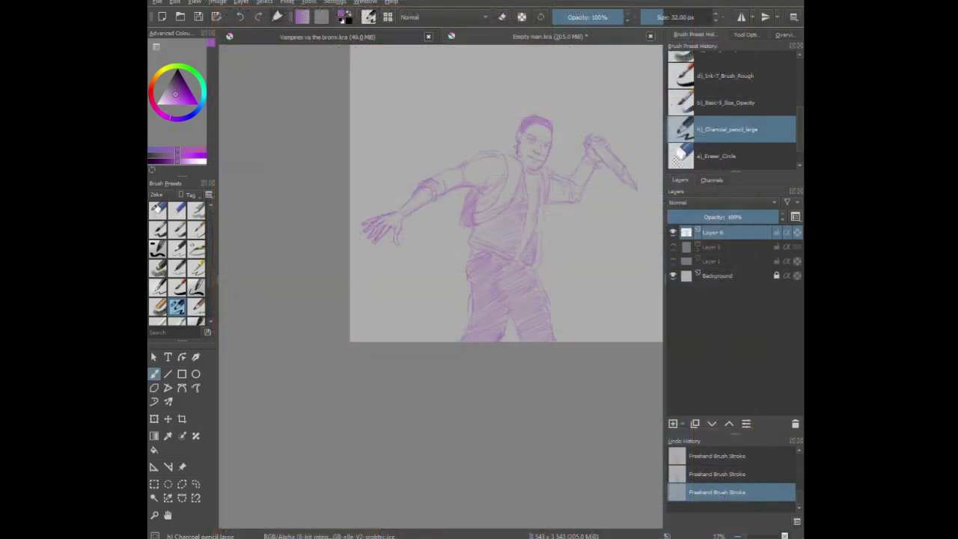
{"action": "scroll", "coordinate": [533, 175], "scroll_direction": "up", "scroll_amount": 4}
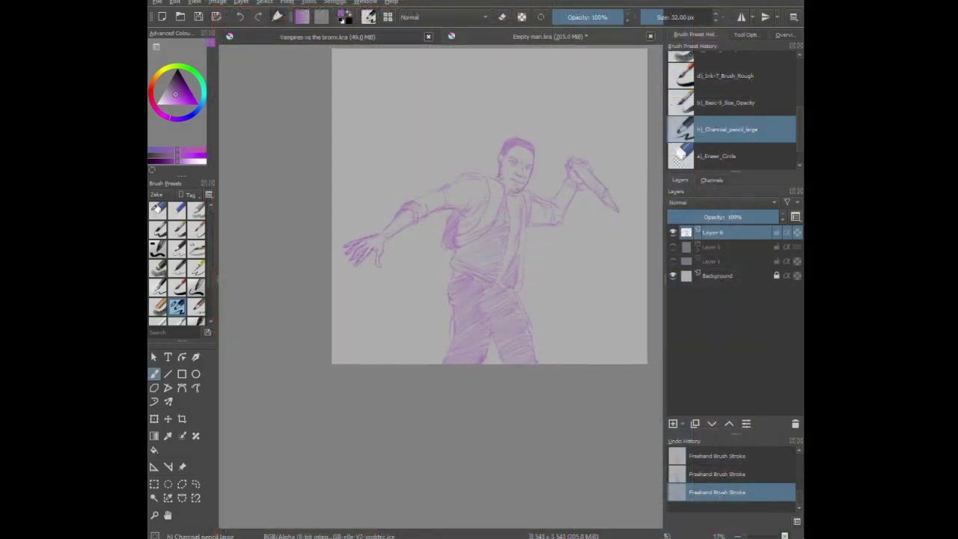
{"action": "key", "text": "e"}
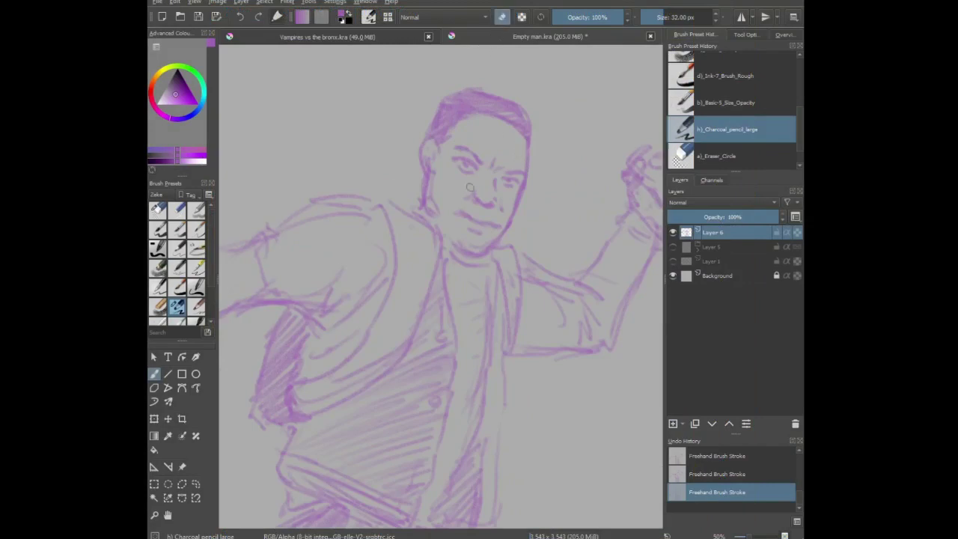
{"action": "mouse_move", "coordinate": [465, 161]}
{"action": "left_mouse_down"}
{"action": "mouse_move", "coordinate": [493, 159]}
{"action": "mouse_move", "coordinate": [475, 171]}
{"action": "mouse_move", "coordinate": [515, 172]}
{"action": "mouse_move", "coordinate": [466, 243]}
{"action": "mouse_move", "coordinate": [463, 227]}
{"action": "mouse_move", "coordinate": [501, 218]}
{"action": "mouse_move", "coordinate": [476, 221]}
{"action": "mouse_move", "coordinate": [464, 202]}
{"action": "mouse_move", "coordinate": [499, 199]}
{"action": "mouse_move", "coordinate": [463, 205]}
{"action": "mouse_move", "coordinate": [500, 196]}
{"action": "mouse_move", "coordinate": [472, 193]}
{"action": "mouse_move", "coordinate": [499, 182]}
{"action": "mouse_move", "coordinate": [484, 229]}
{"action": "left_mouse_up"}
{"action": "key", "text": "e"}
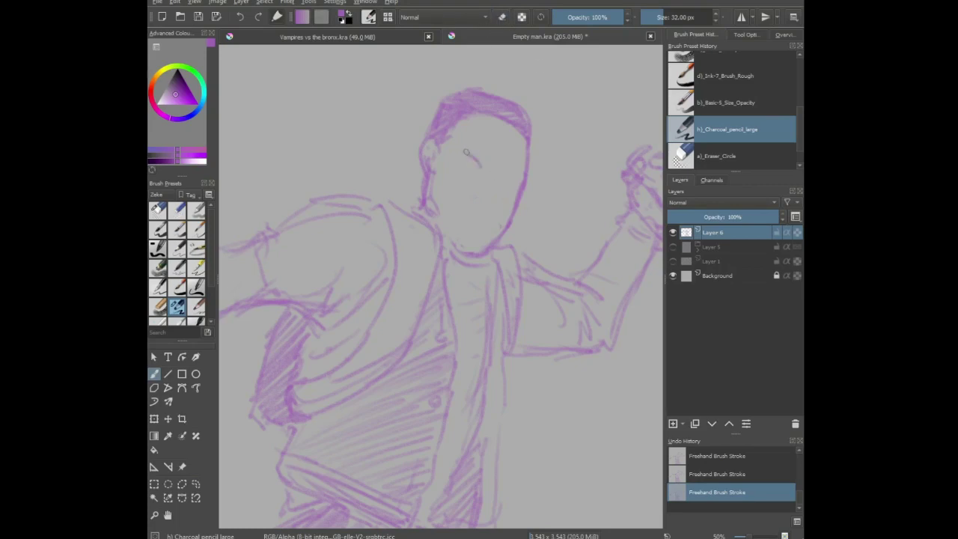
- Sketch both eyes with slanted eyebrows and the nose on the cleared face
{"action": "mouse_move", "coordinate": [462, 152]}
{"action": "left_mouse_down"}
{"action": "mouse_move", "coordinate": [525, 173]}
{"action": "mouse_move", "coordinate": [456, 156]}
{"action": "mouse_move", "coordinate": [466, 169]}
{"action": "mouse_move", "coordinate": [525, 174]}
{"action": "mouse_move", "coordinate": [491, 213]}
{"action": "mouse_move", "coordinate": [477, 210]}
{"action": "left_mouse_up"}
{"action": "key", "text": "ctrl+z"}
{"action": "key", "text": "ctrl+z"}
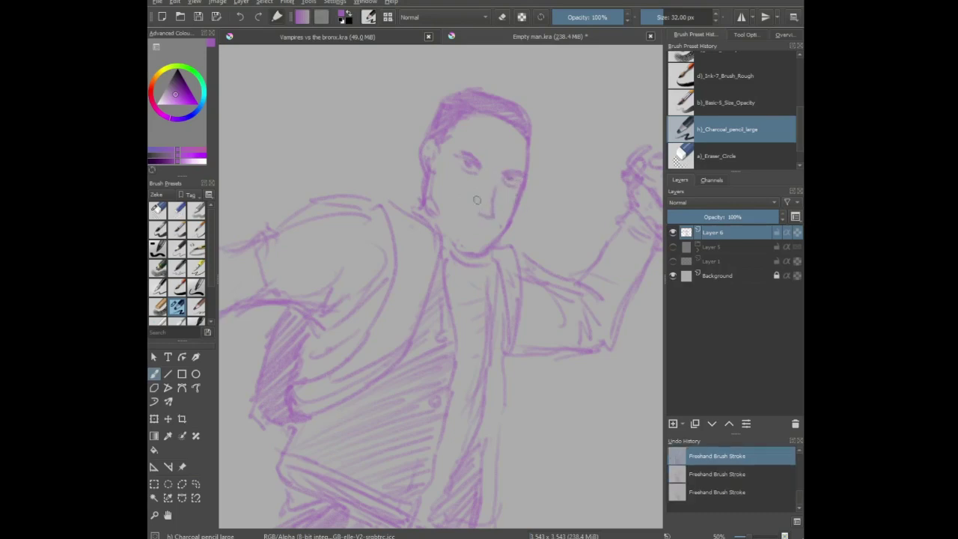
{"action": "mouse_move", "coordinate": [506, 180]}
{"action": "left_mouse_down"}
{"action": "mouse_move", "coordinate": [492, 204]}
{"action": "mouse_move", "coordinate": [469, 198]}
{"action": "left_mouse_up"}
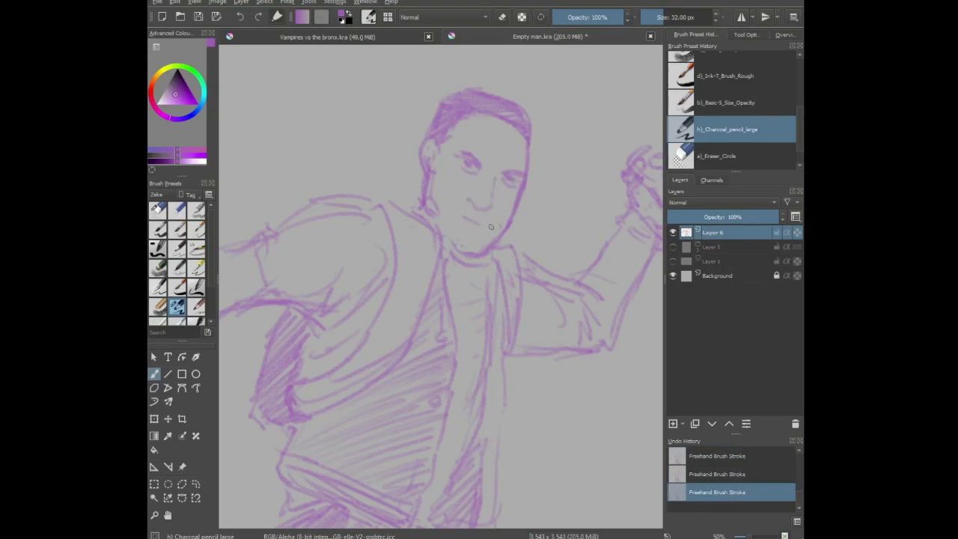
- Try out a short mouth line below the nose, undoing and restoring the trial strokes
{"action": "key", "text": "ctrl+z"}
{"action": "key", "text": "ctrl+z"}
{"action": "left_click_drag", "start_coordinate": [464, 216], "coordinate": [470, 221]}
{"action": "key", "text": "ctrl+z"}
{"action": "key", "text": "ctrl+z"}
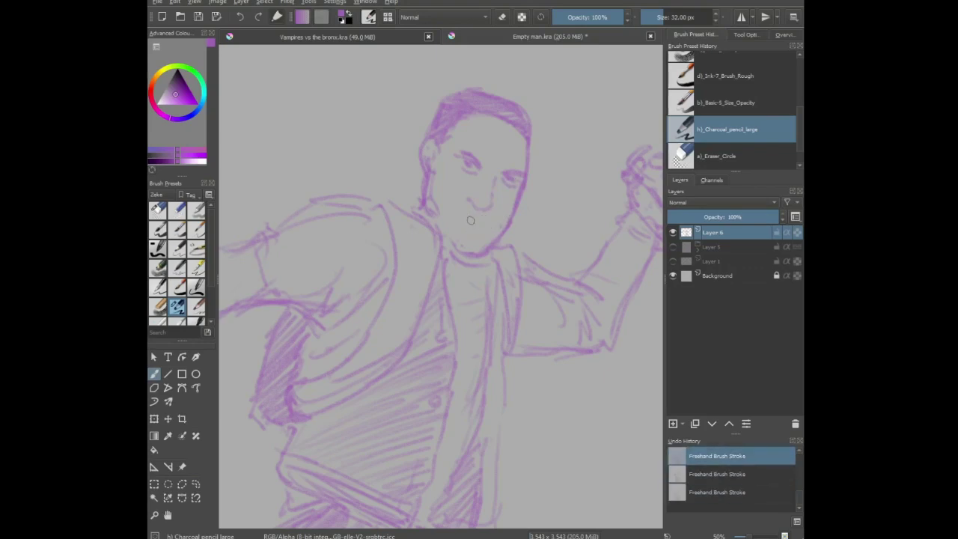
{"action": "key", "text": "ctrl+shift+z"}
{"action": "key", "text": "ctrl+shift+z"}
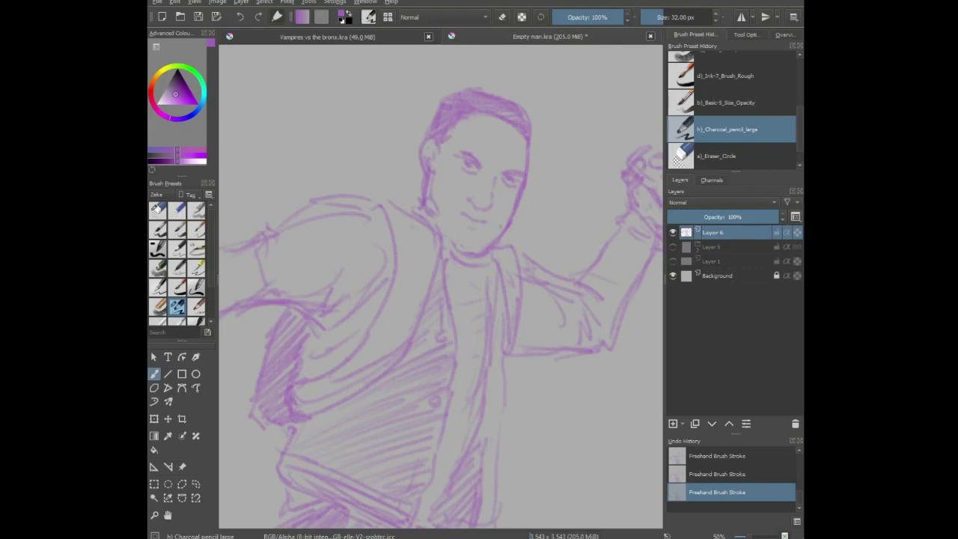
- Erase all the redrawn facial features with the Eraser_Circle brush, keeping the head outline and hair
{"action": "scroll", "coordinate": [533, 203], "scroll_direction": "down", "scroll_amount": 4}
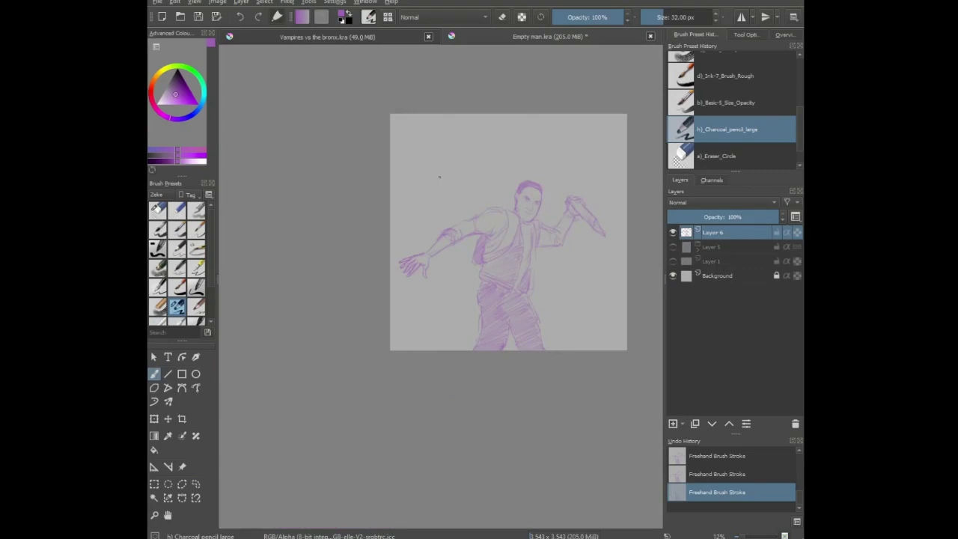
{"action": "scroll", "coordinate": [534, 247], "scroll_direction": "up", "scroll_amount": 4}
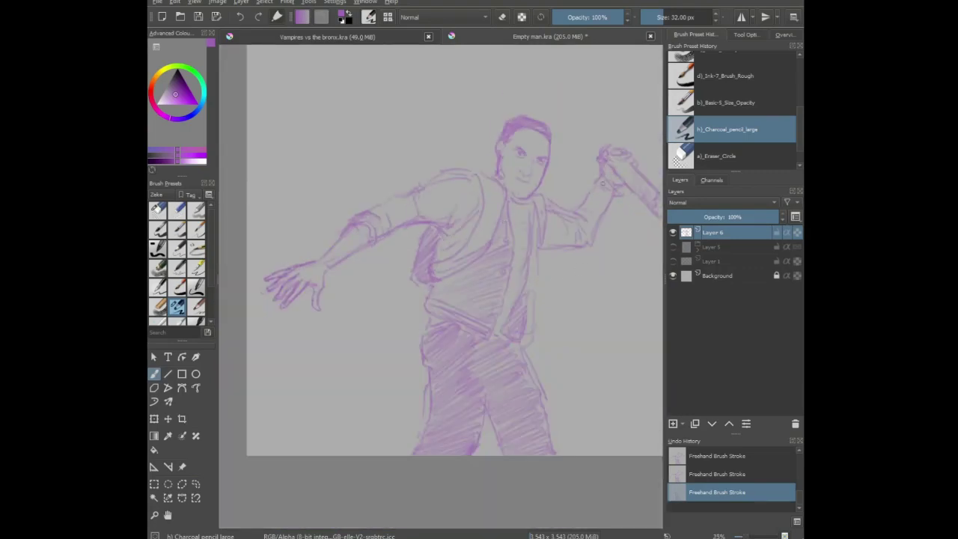
{"action": "scroll", "coordinate": [536, 162], "scroll_direction": "up", "scroll_amount": 1}
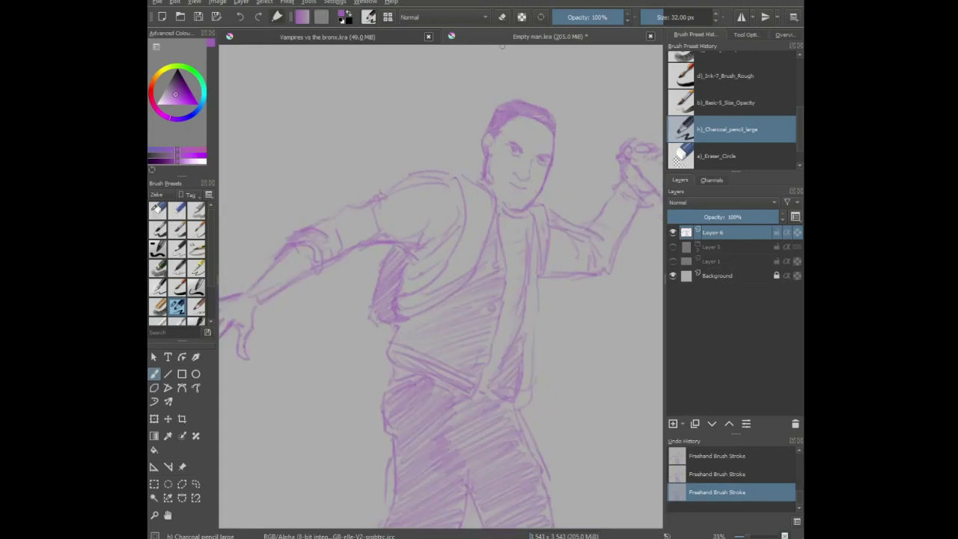
{"action": "left_click", "coordinate": [162, 214]}
{"action": "left_click_drag", "start_coordinate": [527, 181], "coordinate": [517, 148]}
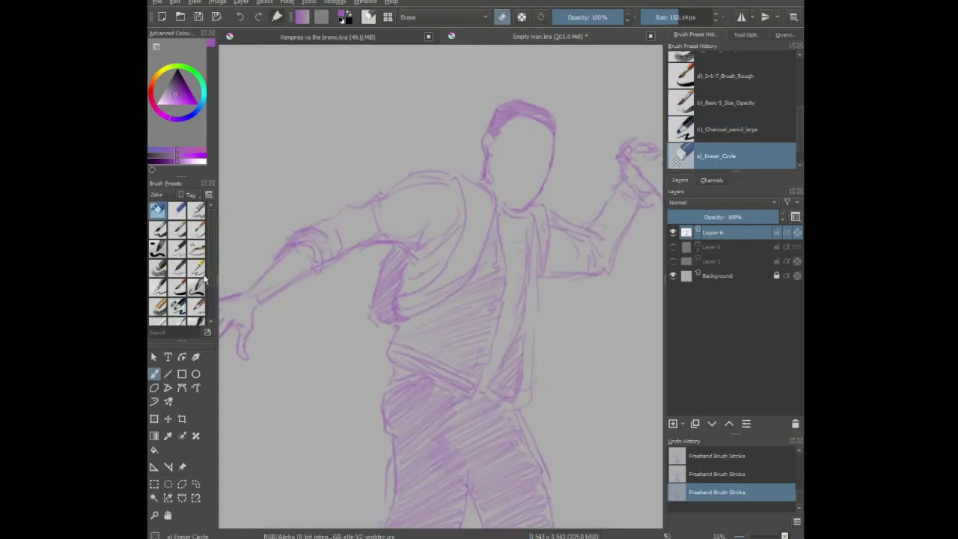
- Redraw slanted eyebrows, eyes, nose and a frowning mouth on the blank face with the Charcoal_pencil_large brush
{"action": "left_click", "coordinate": [177, 306]}
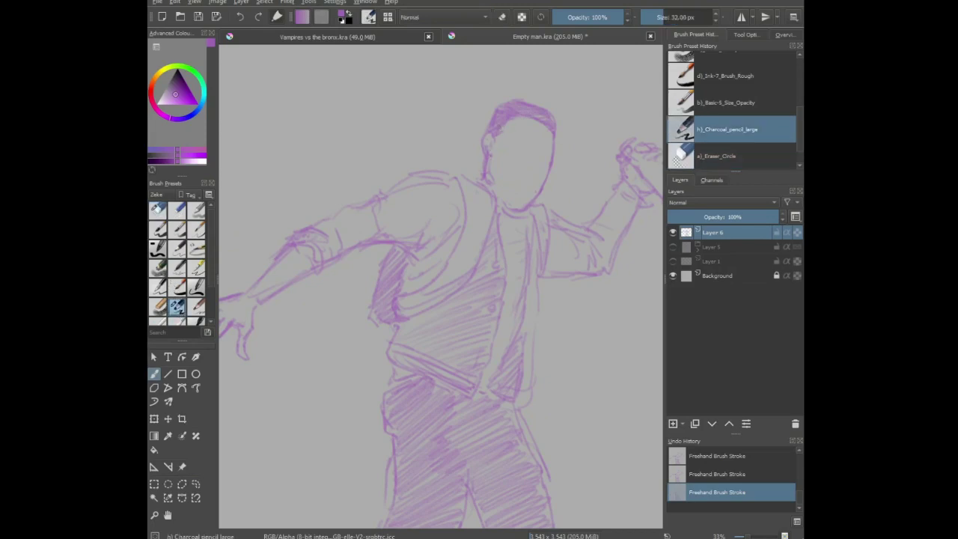
{"action": "mouse_move", "coordinate": [500, 131]}
{"action": "left_mouse_down"}
{"action": "mouse_move", "coordinate": [536, 119]}
{"action": "mouse_move", "coordinate": [551, 134]}
{"action": "left_mouse_up"}
{"action": "left_click_drag", "start_coordinate": [521, 152], "coordinate": [502, 143]}
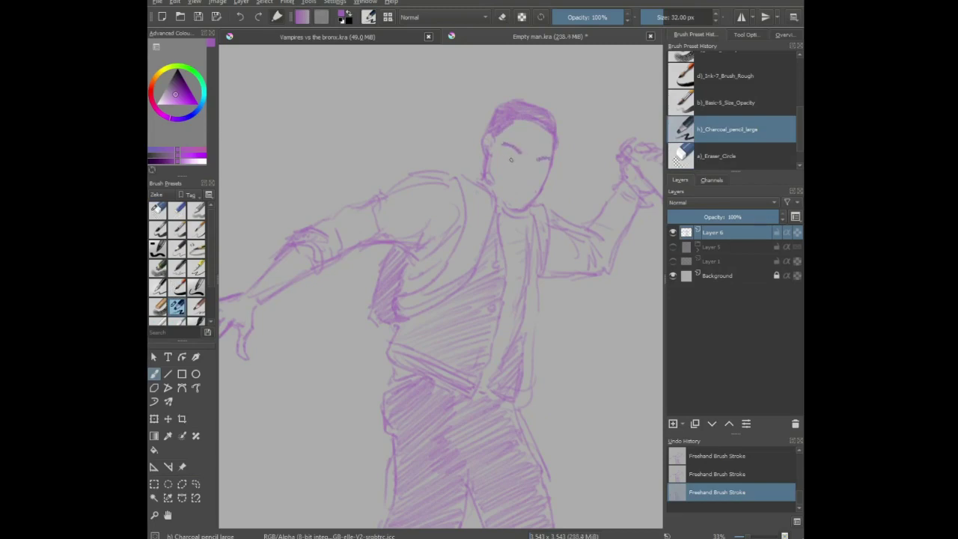
{"action": "mouse_move", "coordinate": [517, 158]}
{"action": "left_mouse_down"}
{"action": "mouse_move", "coordinate": [505, 152]}
{"action": "mouse_move", "coordinate": [538, 165]}
{"action": "left_mouse_up"}
{"action": "left_click_drag", "start_coordinate": [518, 181], "coordinate": [528, 182]}
{"action": "left_click_drag", "start_coordinate": [529, 192], "coordinate": [514, 193]}
- Save the Empty man.kra document with the whole figure in view
{"action": "key", "text": "minus"}
{"action": "key", "text": "minus"}
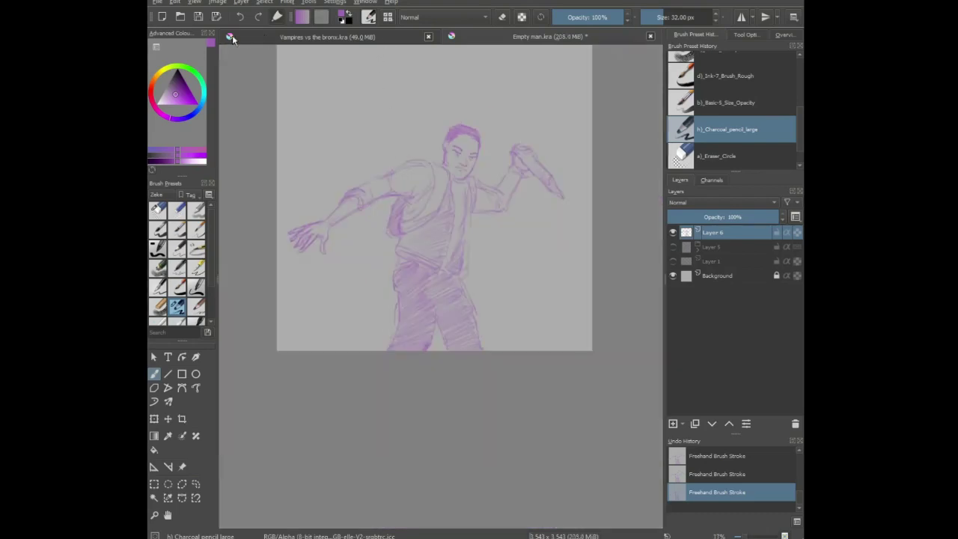
{"action": "left_click", "coordinate": [199, 20]}
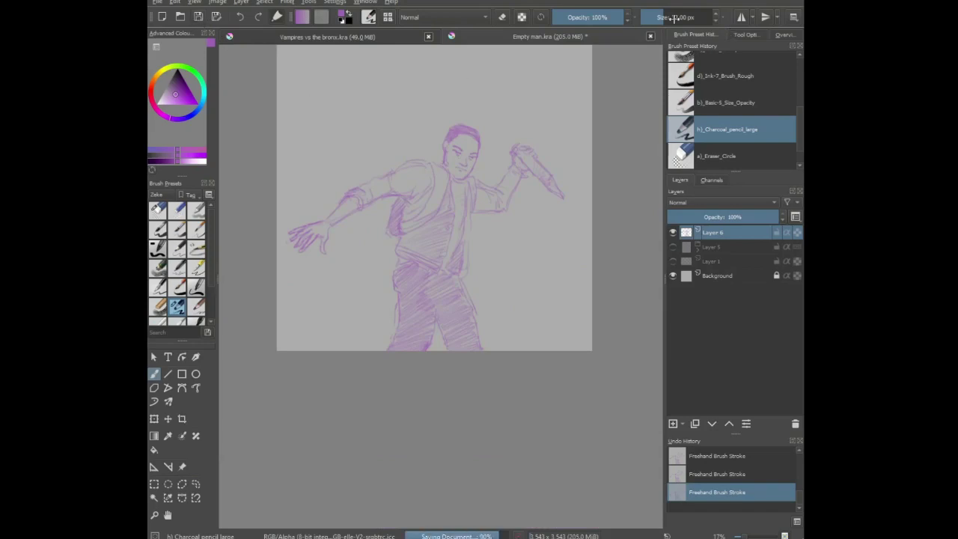
{"action": "scroll", "coordinate": [460, 163], "scroll_direction": "down", "scroll_amount": 1}
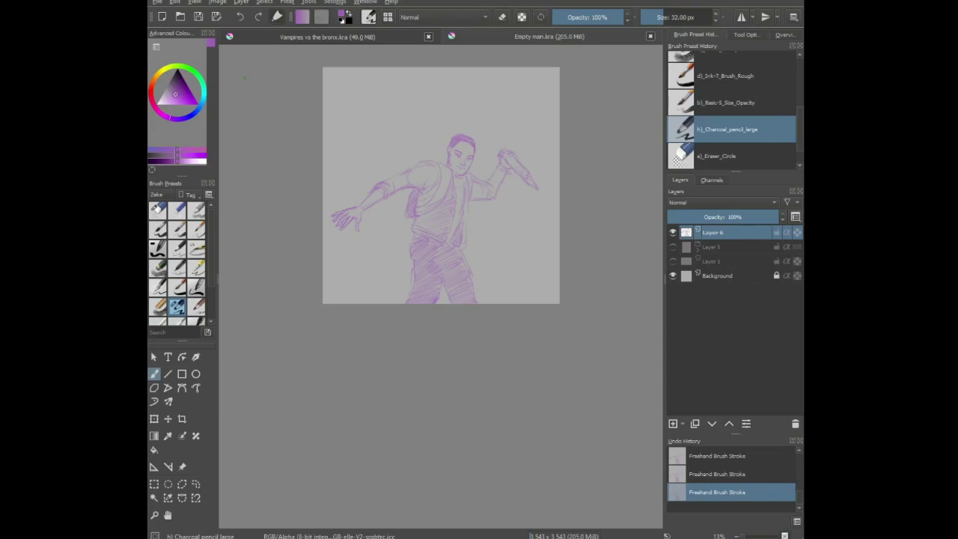
{"action": "scroll", "coordinate": [433, 110], "scroll_direction": "up", "scroll_amount": 1}
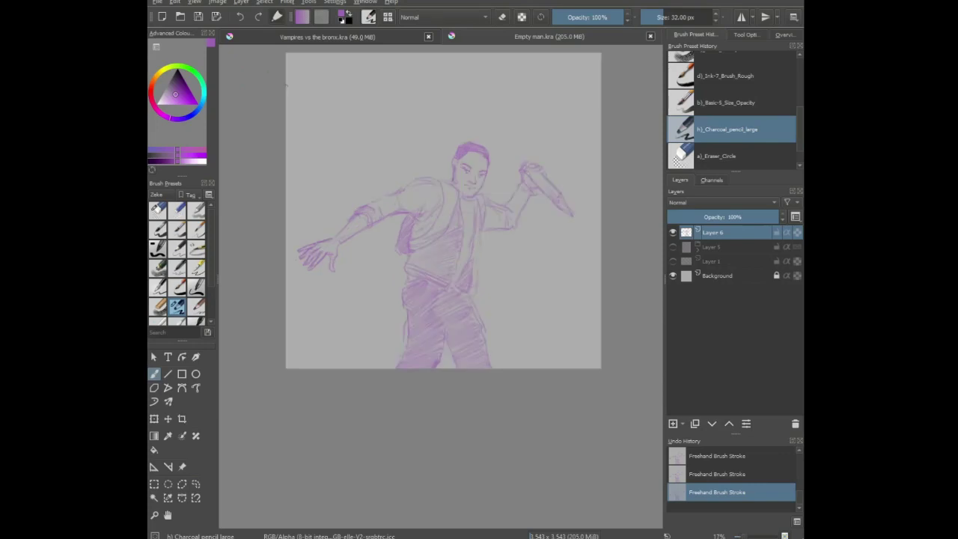
{"action": "left_click_drag", "start_coordinate": [271, 88], "coordinate": [280, 137]}
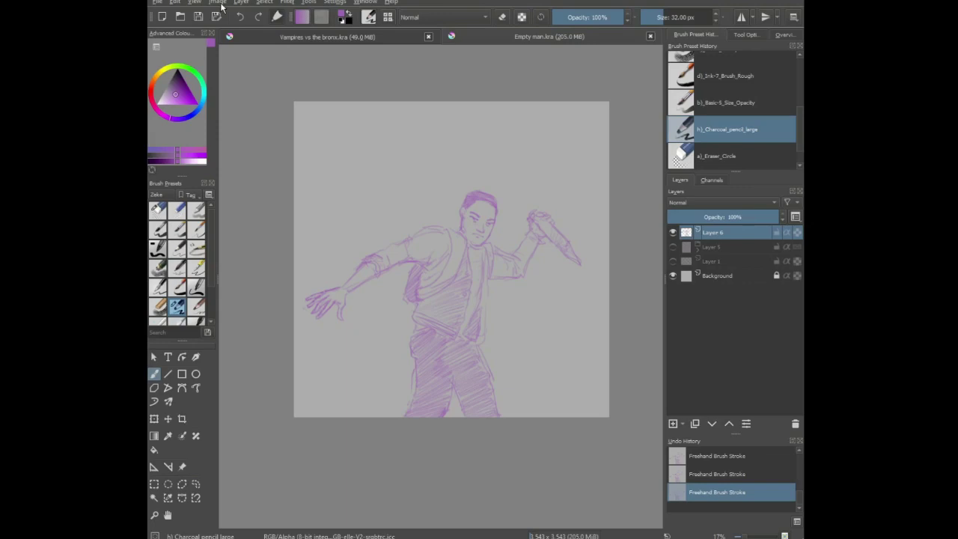
- Hide the stake figure on Layer 6, and review Layer 5 and Layer 1 one at a time, leaving both hidden
{"action": "left_click", "coordinate": [674, 233]}
{"action": "left_click", "coordinate": [673, 247]}
{"action": "left_click", "coordinate": [673, 247]}
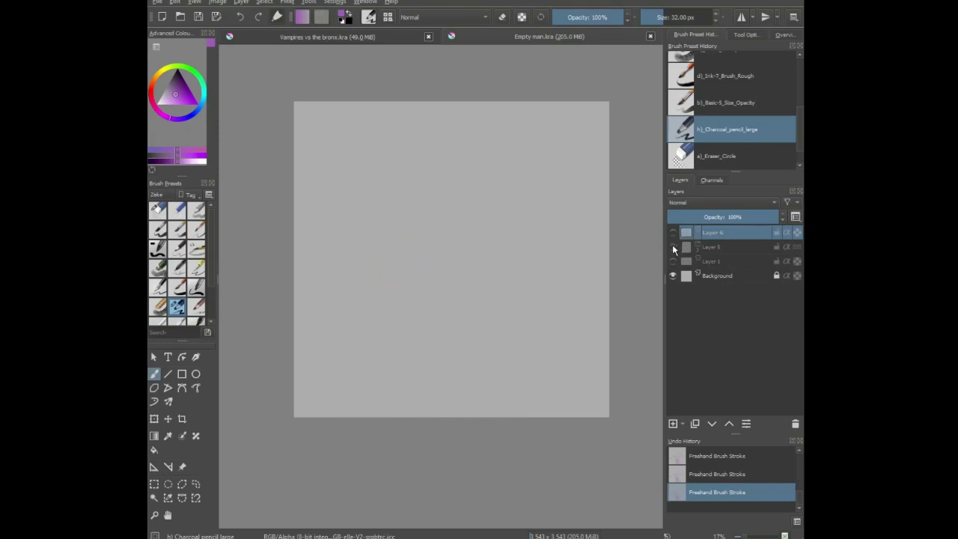
{"action": "left_click", "coordinate": [674, 261]}
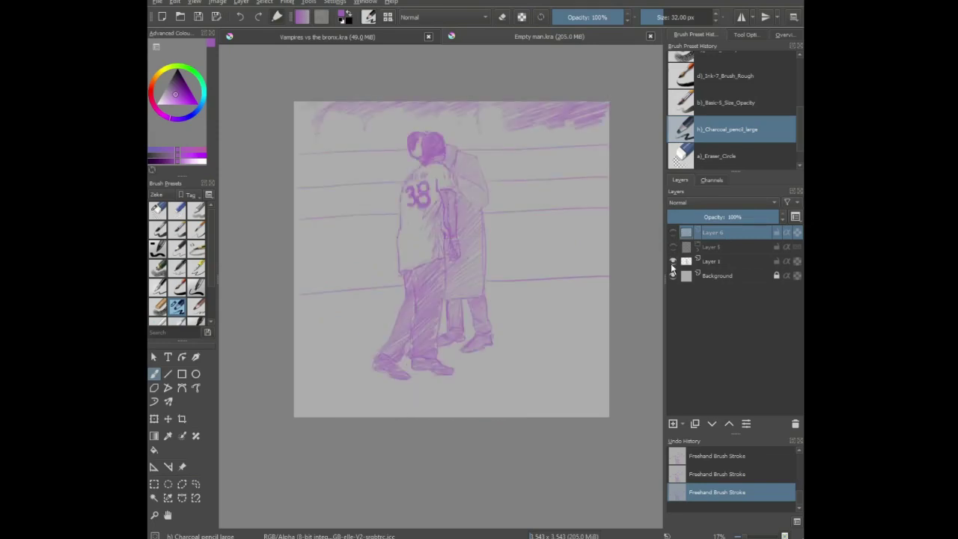
{"action": "left_click", "coordinate": [673, 261]}
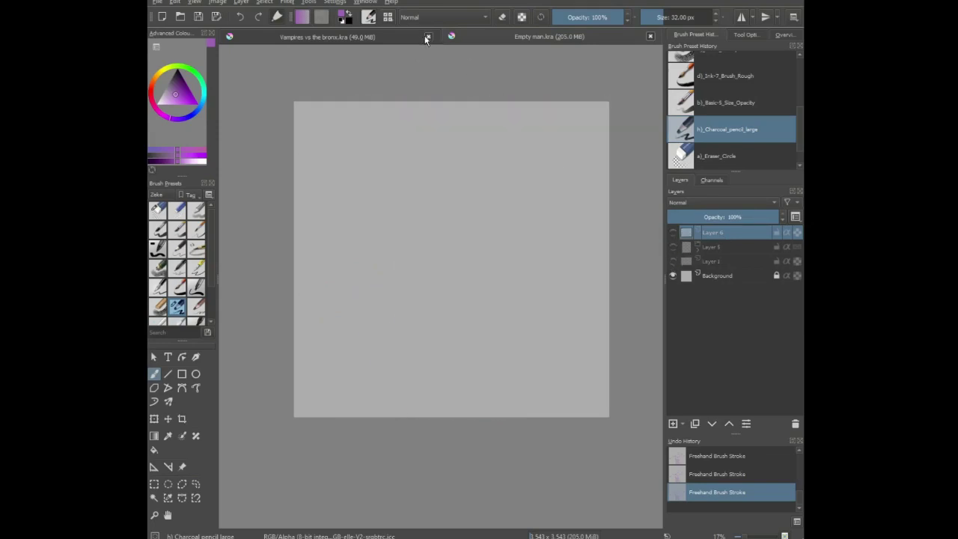